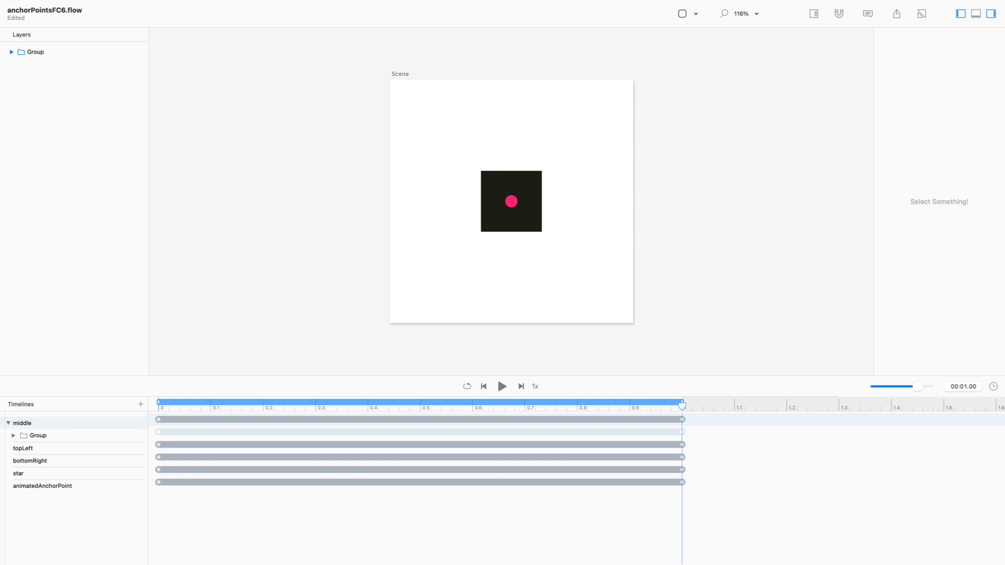
# Step: Play the middle timeline to preview the square rotating around its center anchor point
pyautogui.press('space')
pyautogui.press('space')
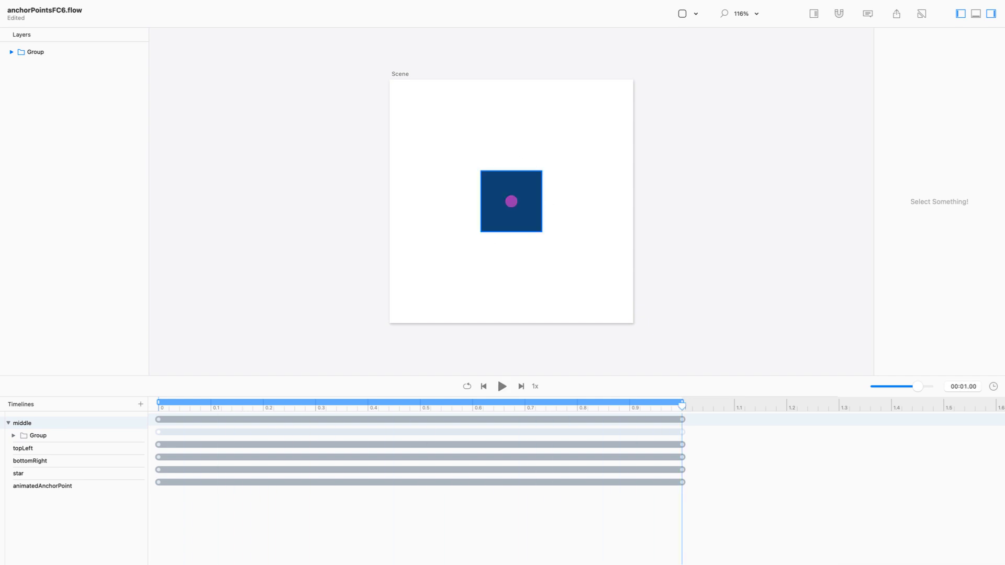
pyautogui.press('space')
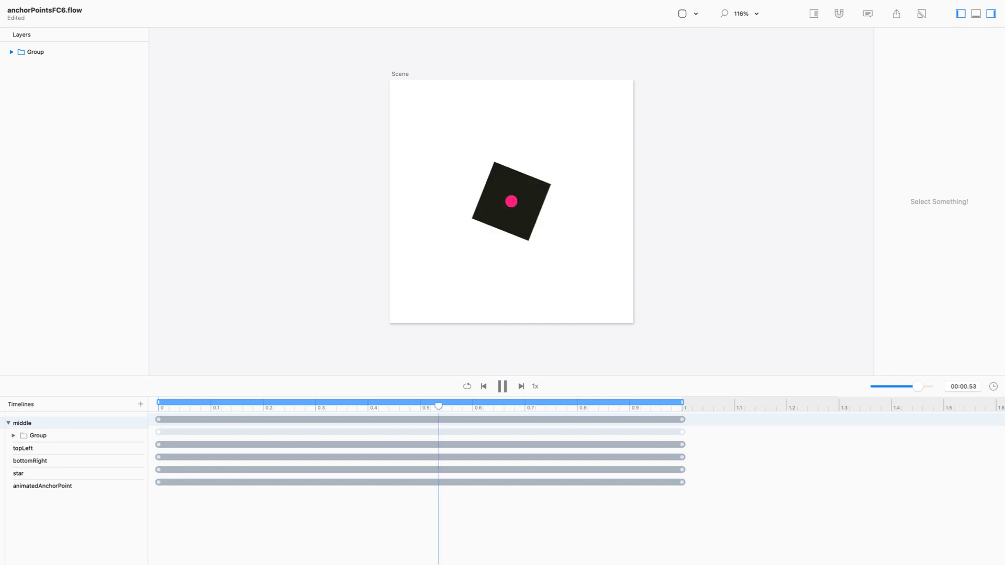
# Step: Select the topLeft timeline, turn on looping and play its animation
pyautogui.click(23, 449)
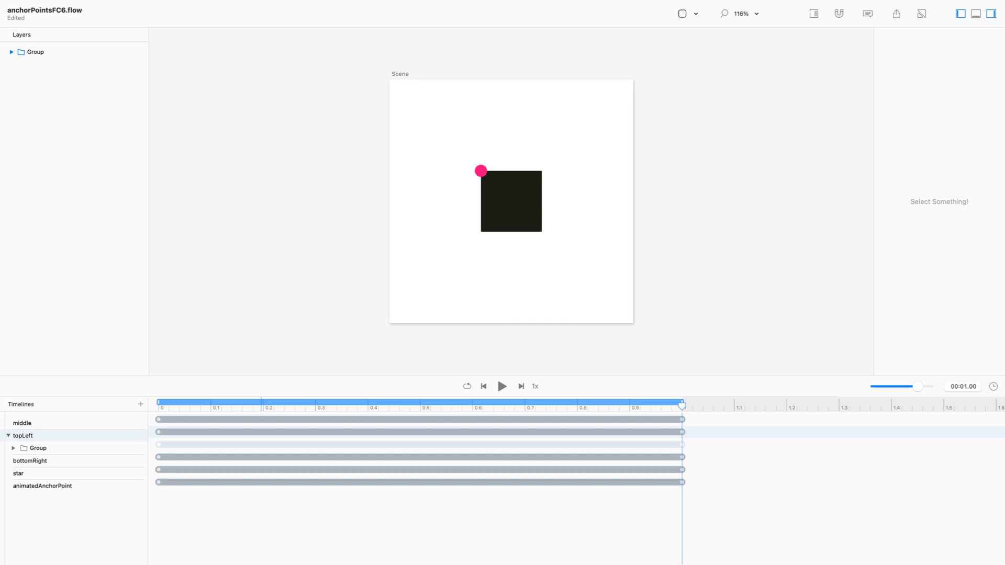
pyautogui.click(467, 386)
pyautogui.press('space')
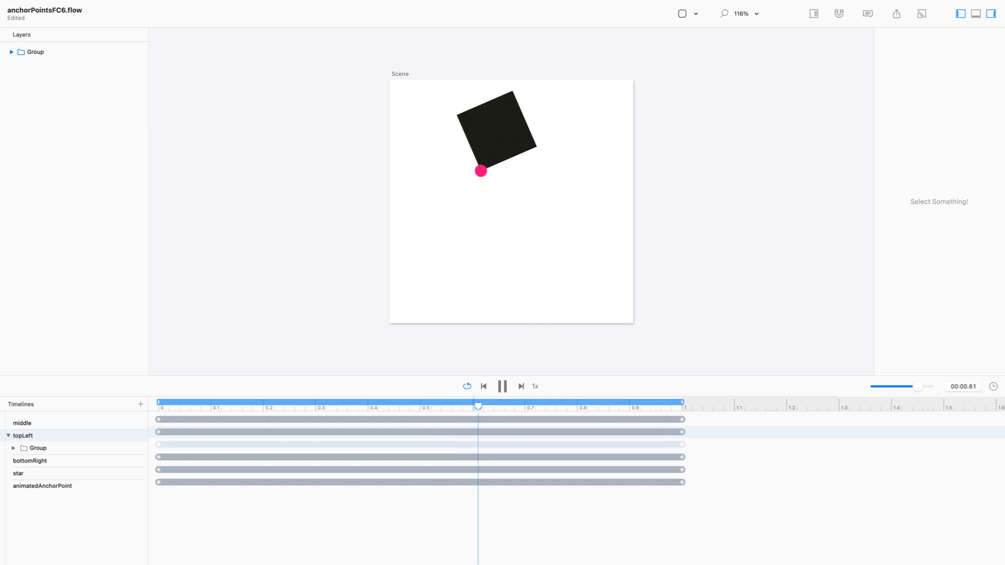
# Step: Preview the bottomRight, star and animatedAnchorPoint timelines one after another while playback loops
pyautogui.click(30, 460)
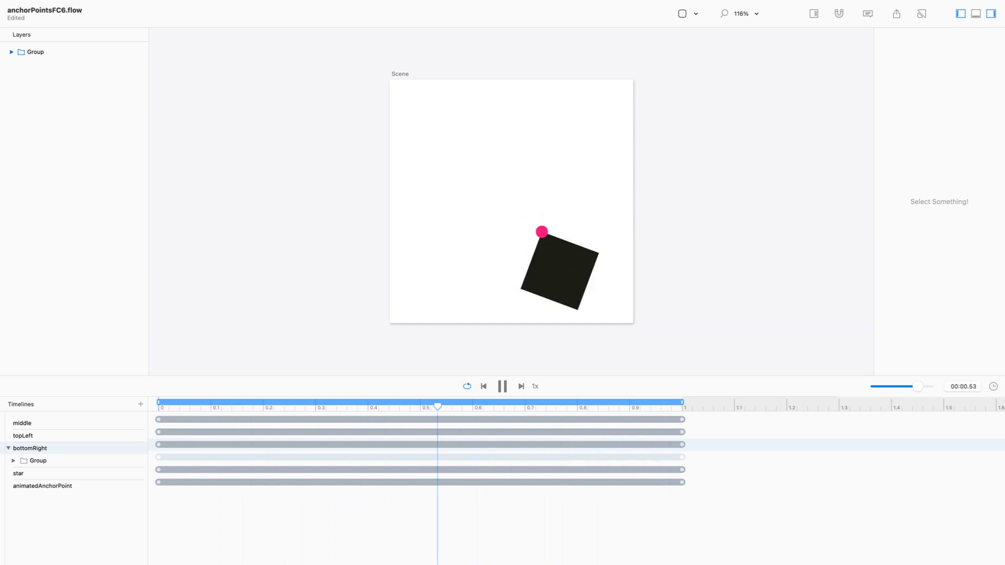
pyautogui.click(18, 473)
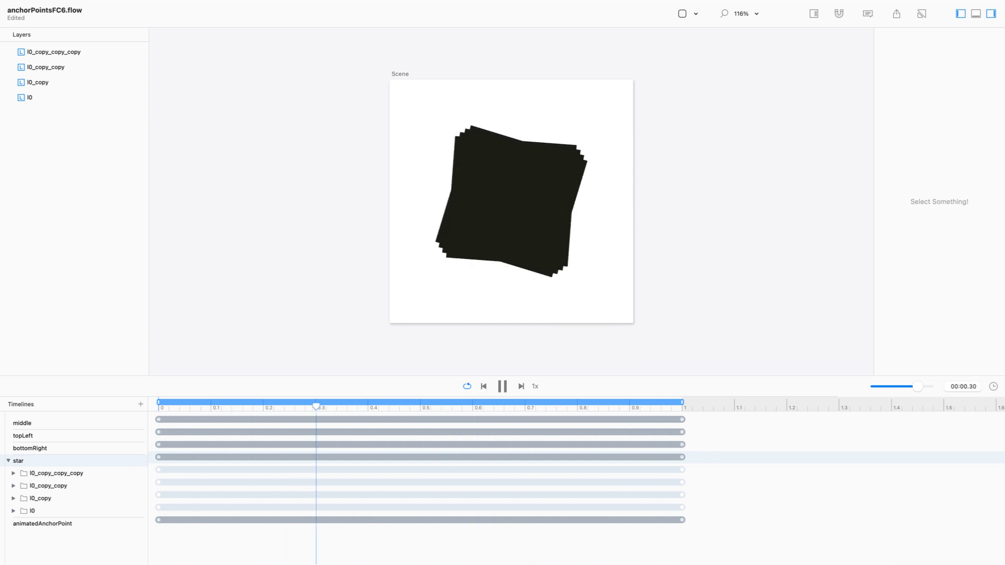
pyautogui.click(42, 524)
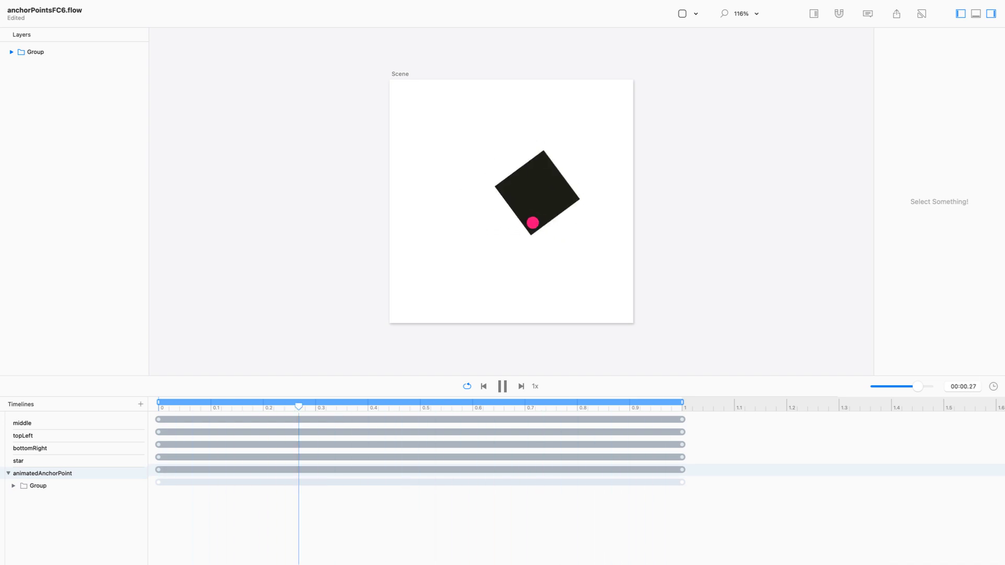
# Step: Set the playback speed to 0.25x and play the animatedAnchorPoint timeline
pyautogui.click(497, 377)
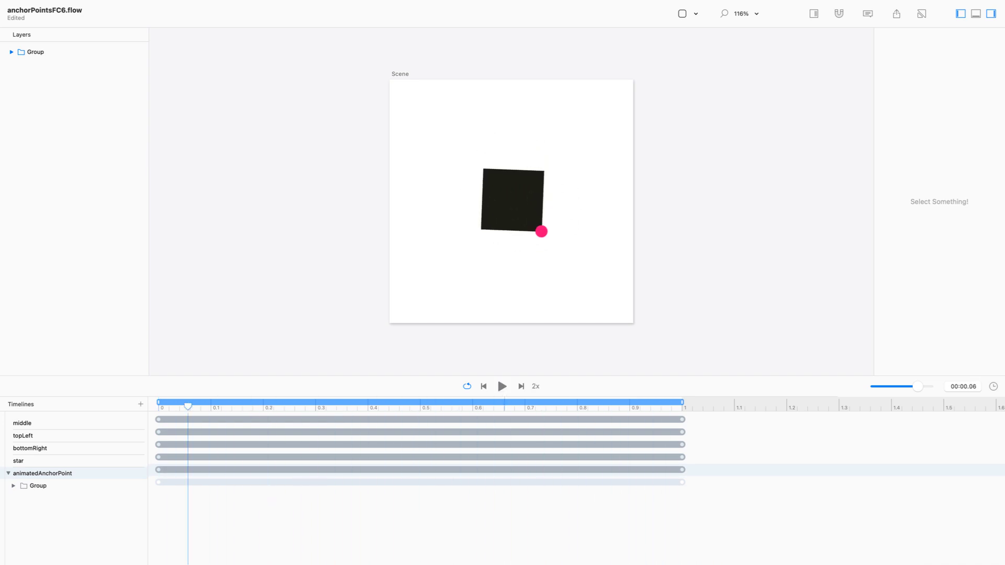
pyautogui.hotkey('ctrl', 'Down')
pyautogui.press('space')
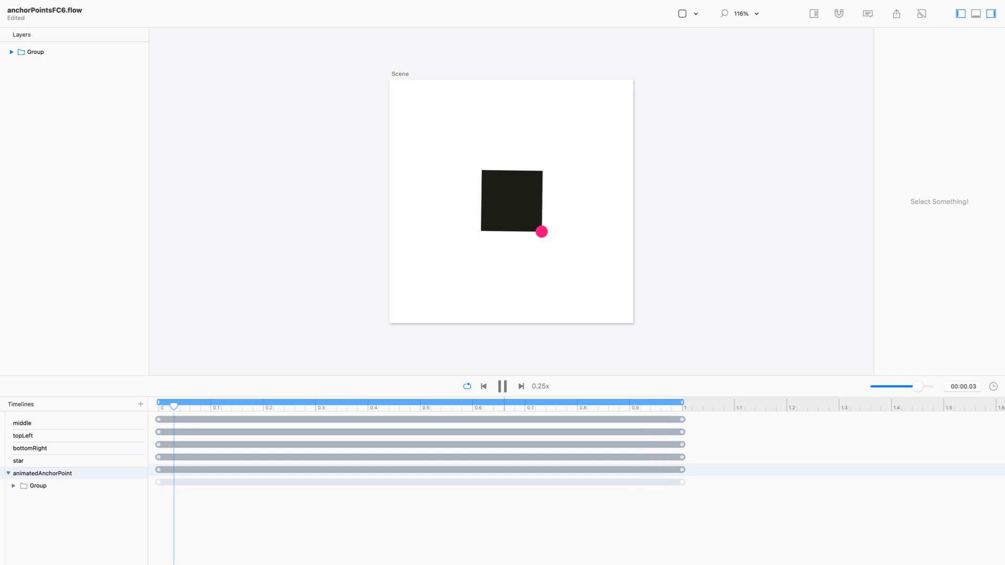
# Step: Stop playback and compare the anchor point's position at the start and end of the animatedAnchorPoint timeline
pyautogui.press('space')
pyautogui.press('Home')
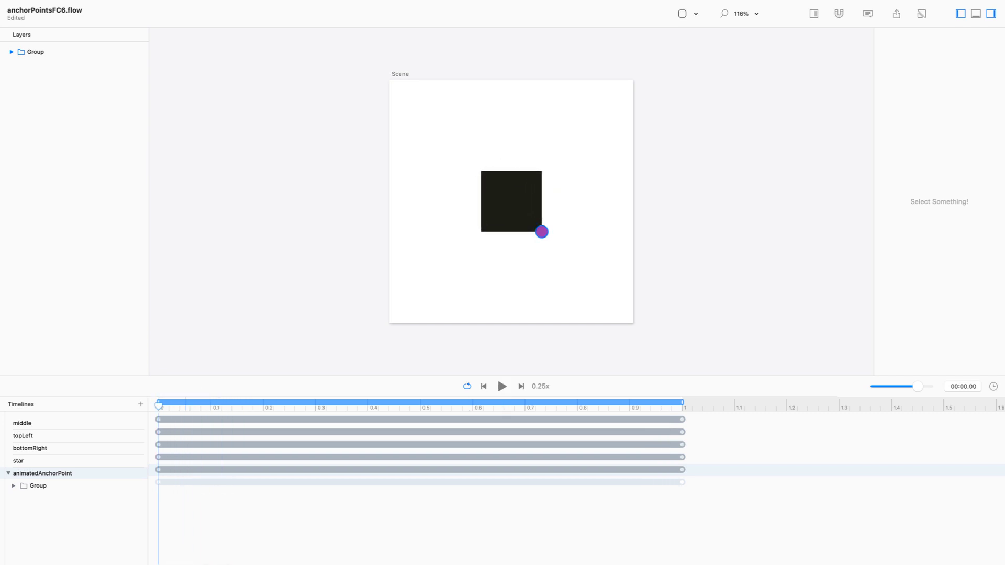
pyautogui.press('End')
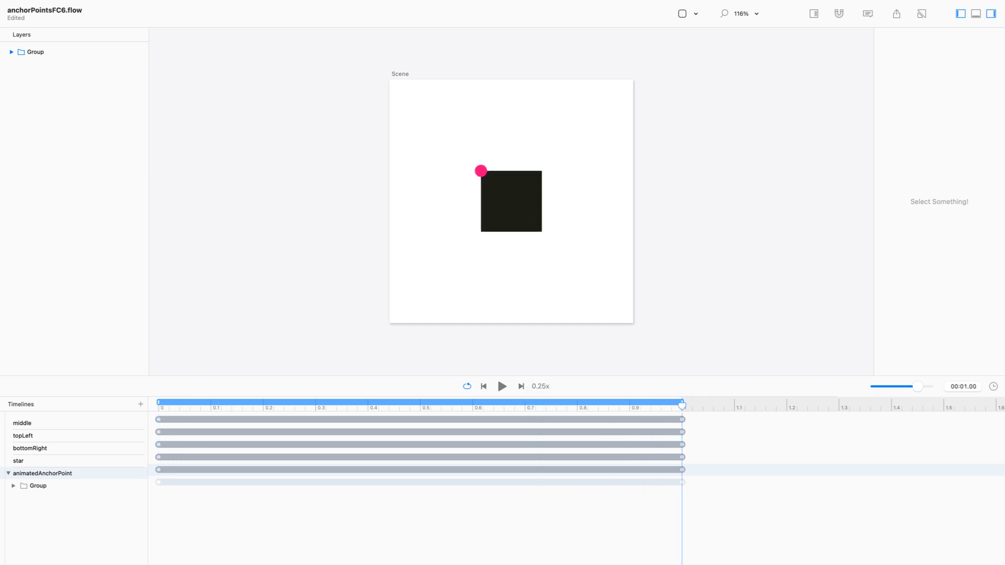
pyautogui.press('Home')
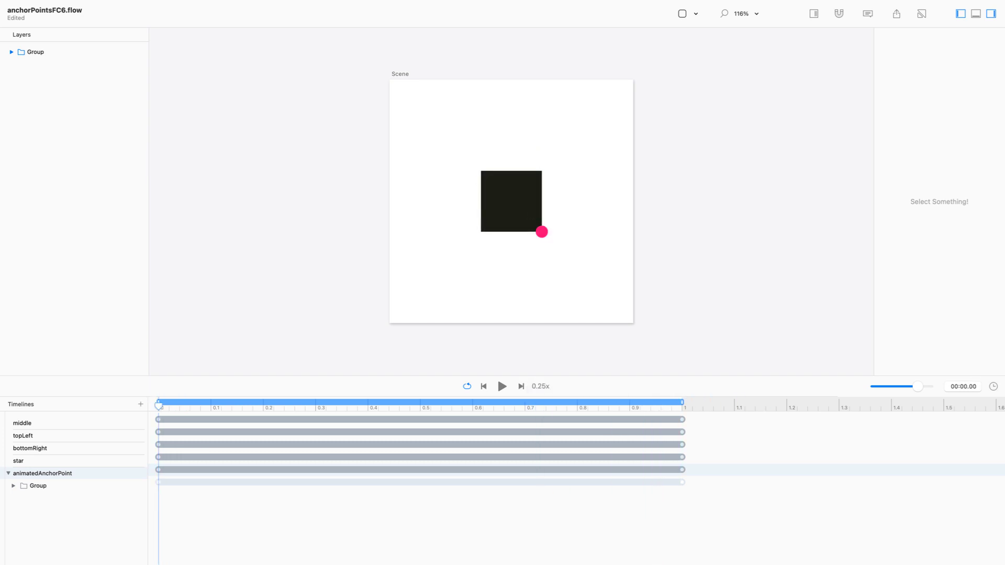
# Step: Play and scrub through the animatedAnchorPoint timeline to examine how the anchor point moves while the square rotates
pyautogui.press('space')
pyautogui.press('space')
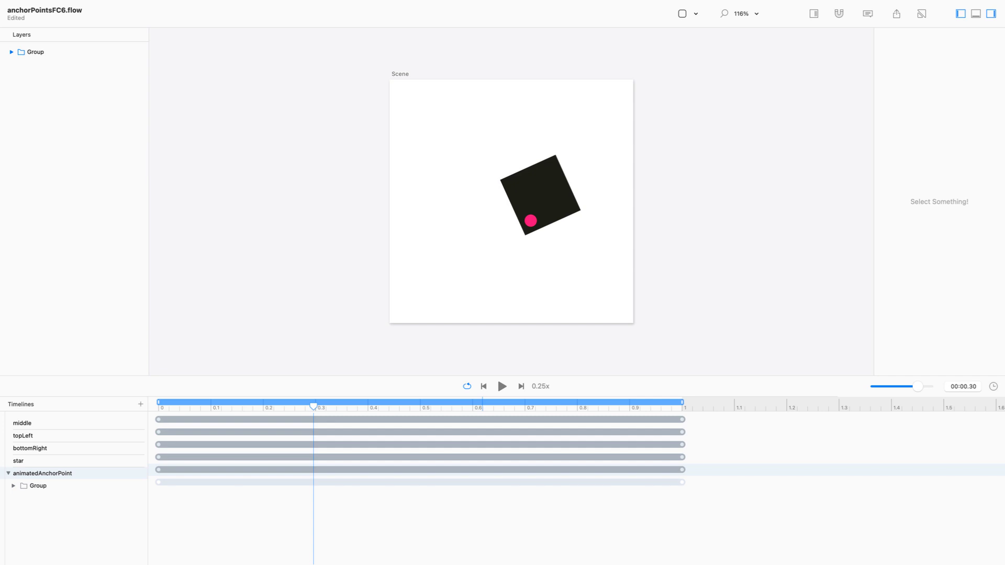
pyautogui.moveTo(313, 406); pyautogui.dragTo(562, 406)
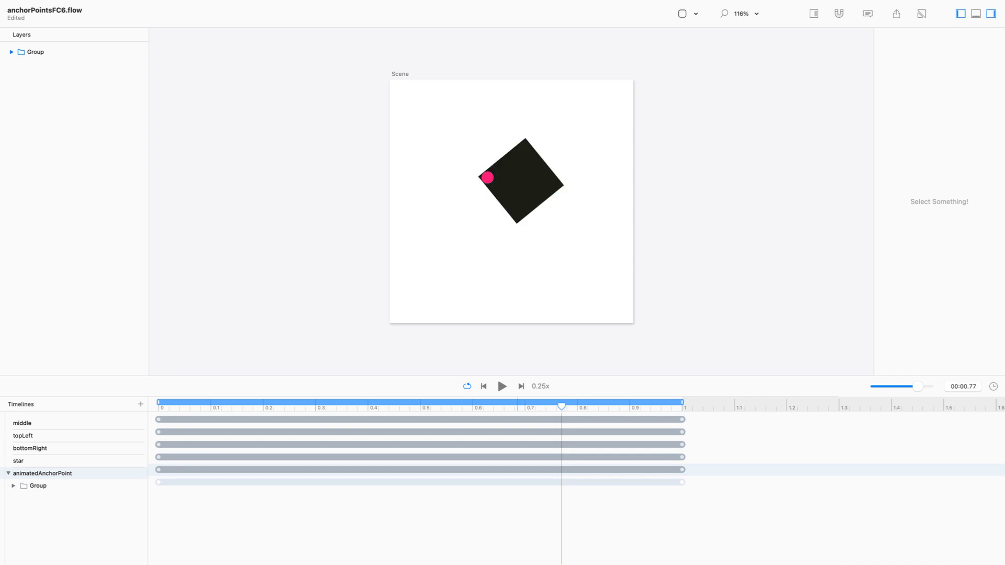
pyautogui.moveTo(562, 407); pyautogui.dragTo(682, 406)
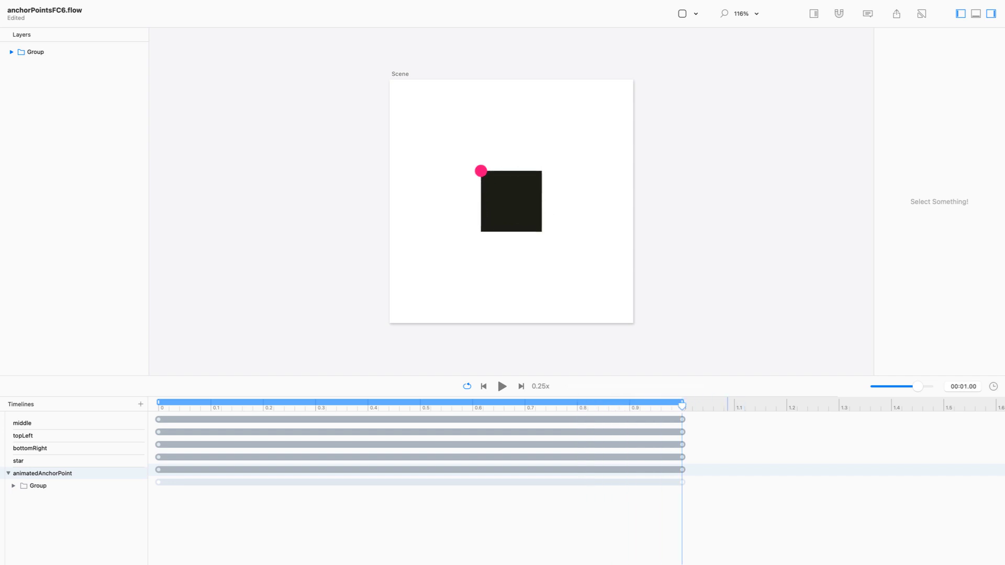
pyautogui.press('space')
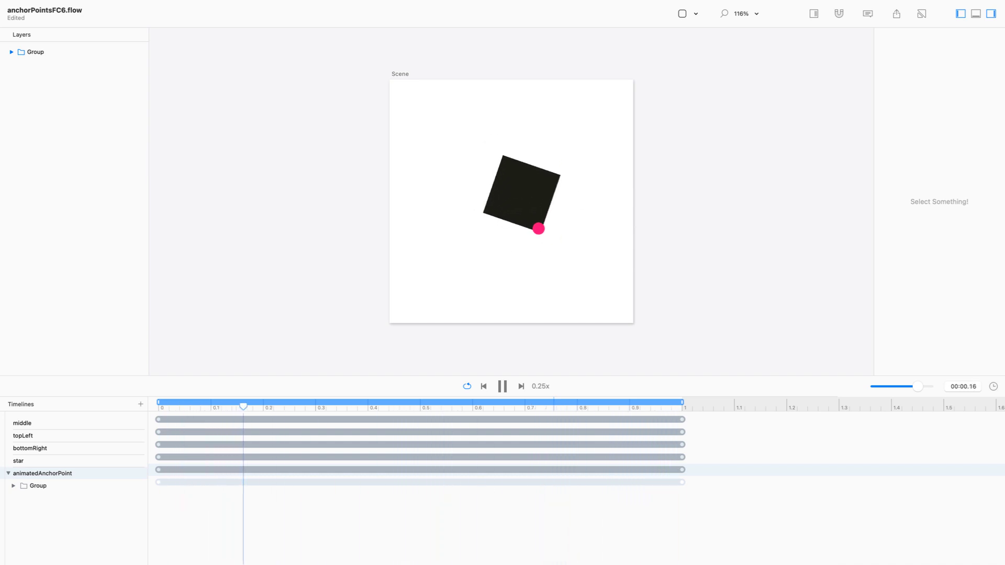
# Step: Switch to the browser, reload shiftAnchorScaleLayerAnimated.png to replay the example animation, and return to Flow
pyautogui.press('super+Tab')
pyautogui.press('super+Tab')
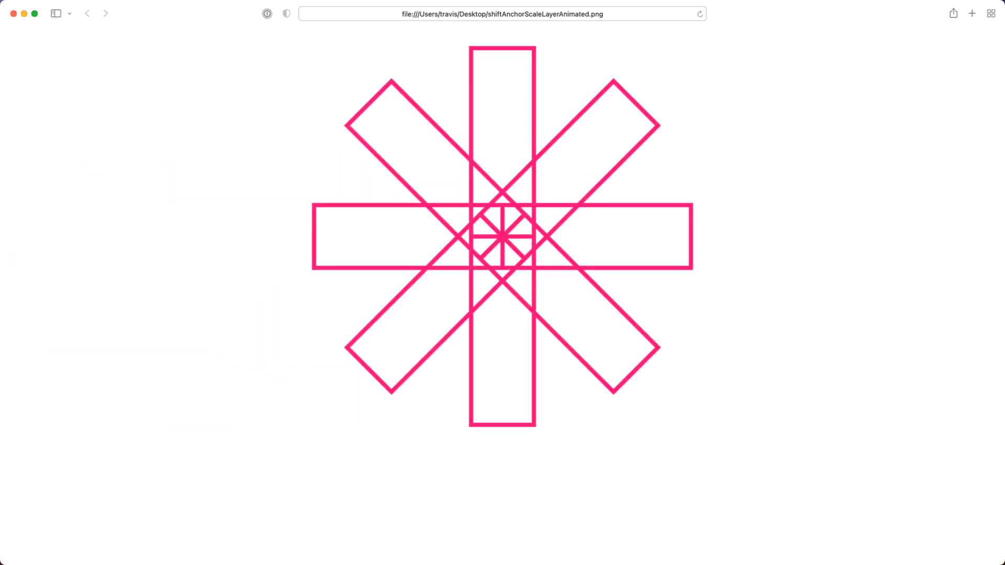
pyautogui.press('super+r')
pyautogui.press('super+r')
pyautogui.hotkey('ctrl', 'Right')
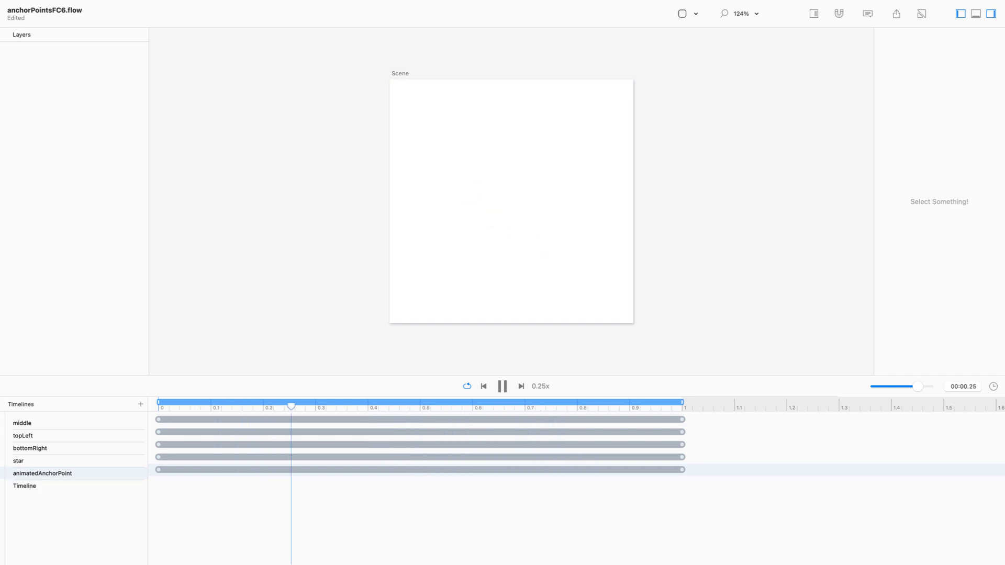
# Step: Stop playback, return the playhead to 0 in the empty timeline and add a rectangle to the scene
pyautogui.press('space')
pyautogui.moveTo(328, 406); pyautogui.dragTo(159, 407)
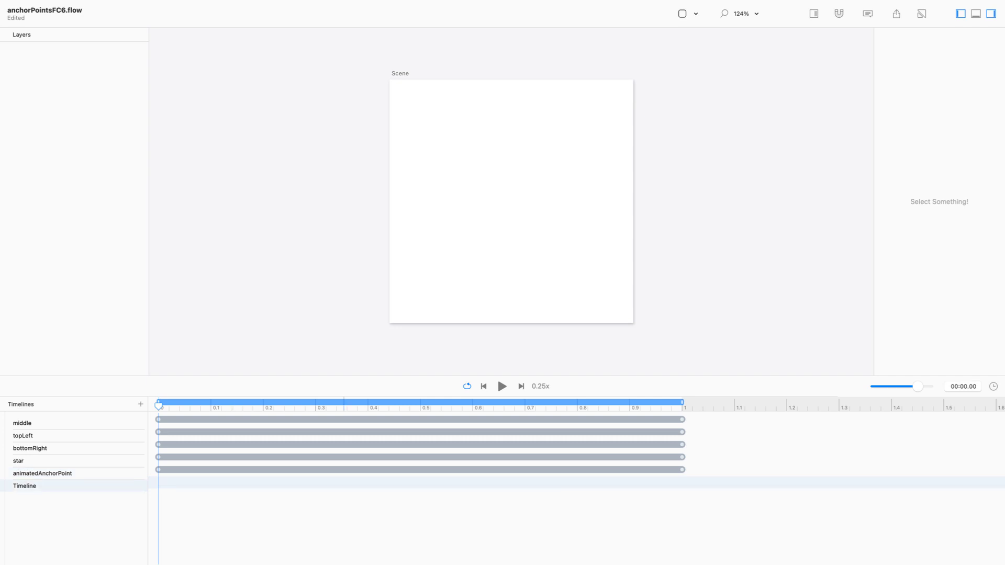
pyautogui.click(696, 13)
pyautogui.click(705, 25)
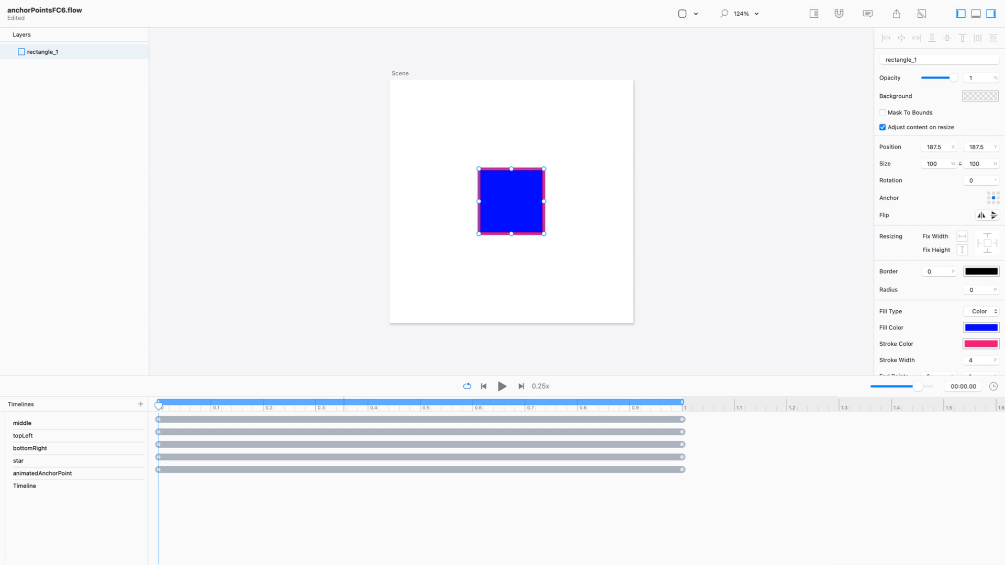
# Step: Turn on Relative Mode and set the rectangle's size to 60 by 60
pyautogui.click(839, 14)
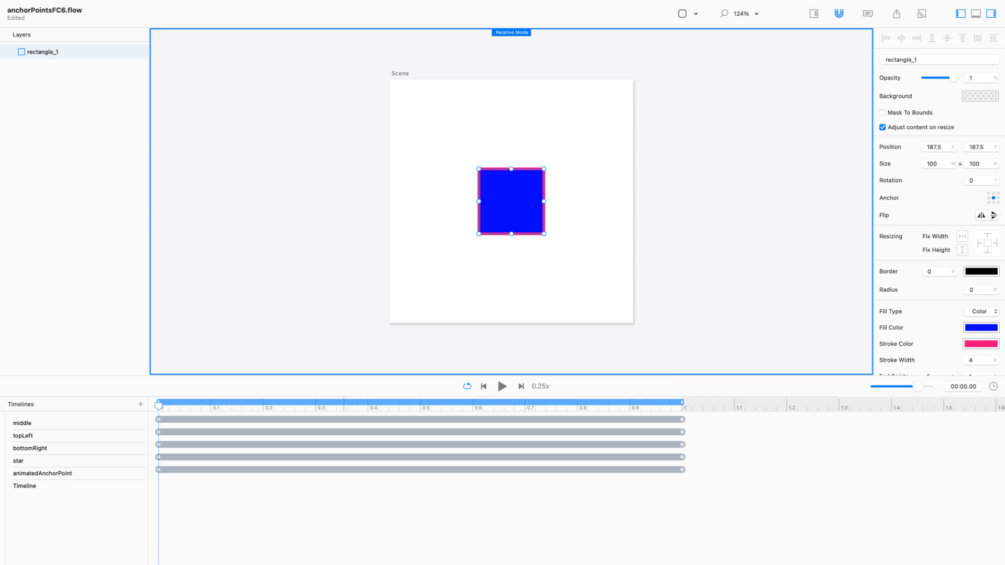
pyautogui.doubleClick(932, 164)
pyautogui.write('60')
pyautogui.press('Return')
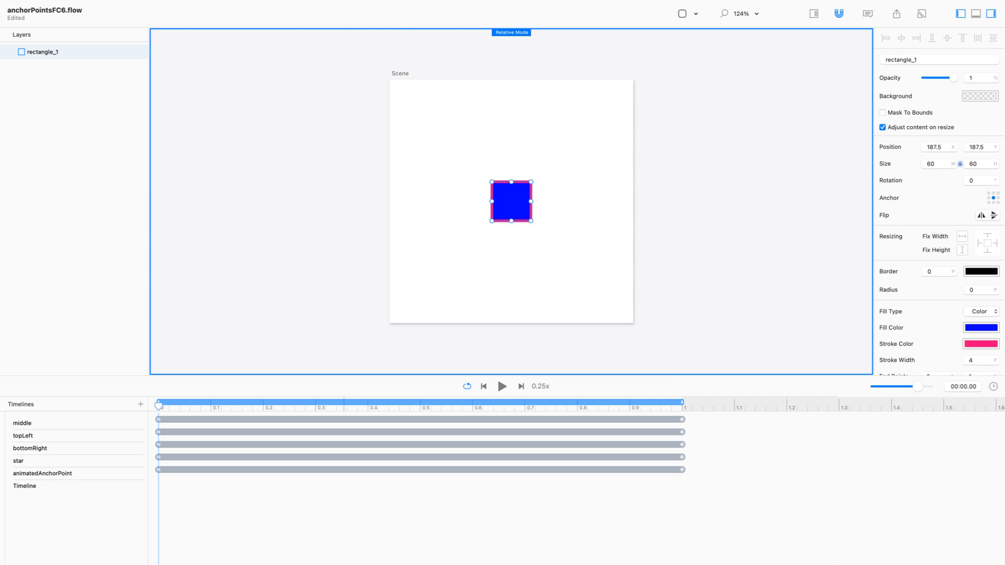
# Step: Make the rectangle's fill transparent by setting the fill color's opacity to 0%
pyautogui.click(981, 328)
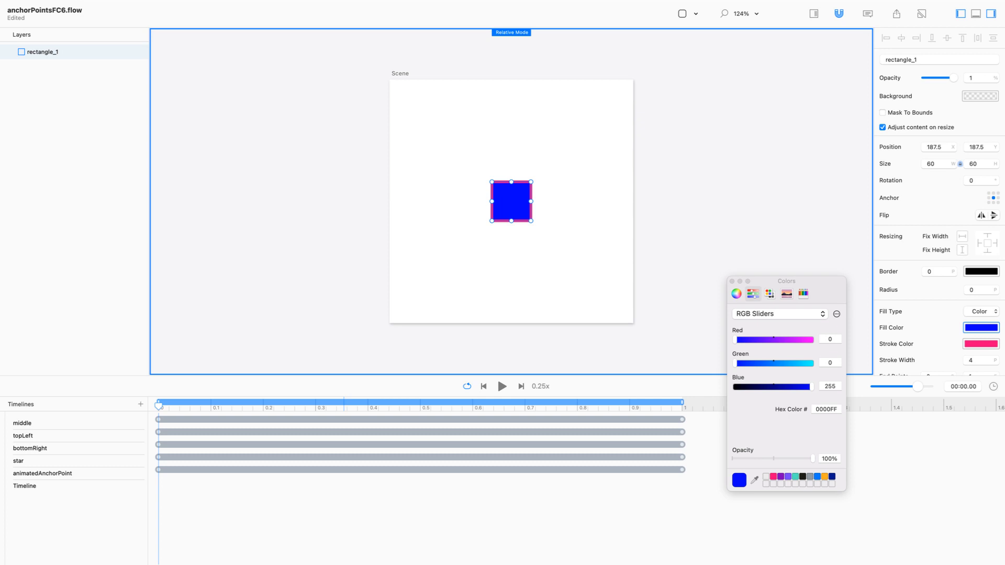
pyautogui.moveTo(822, 459); pyautogui.dragTo(828, 459)
pyautogui.write('0')
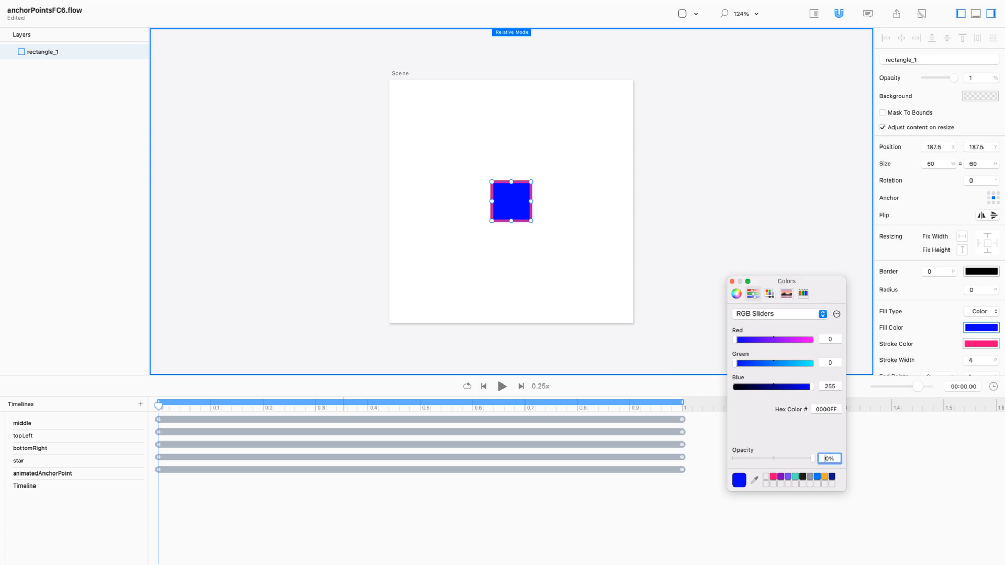
pyautogui.press('Return')
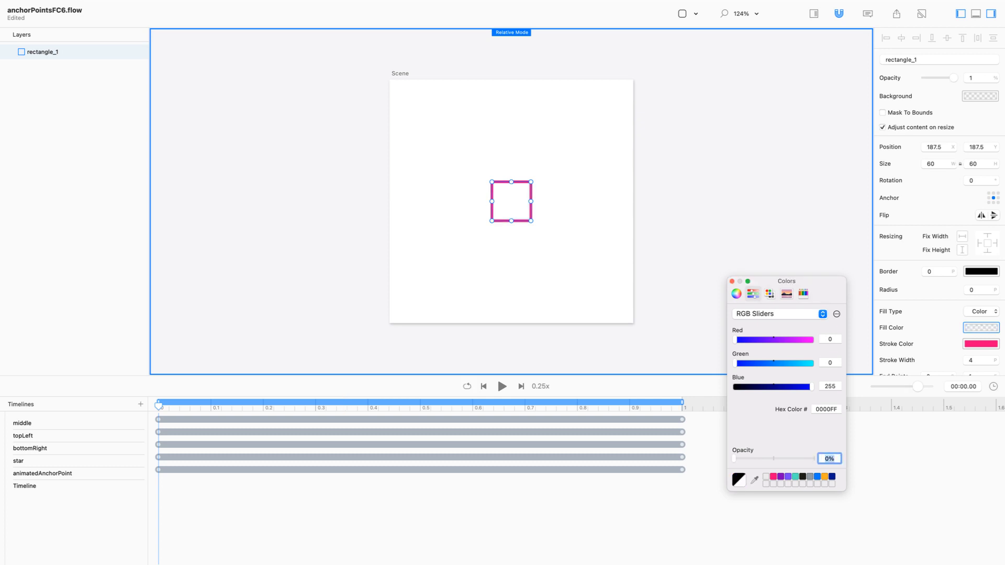
pyautogui.click(732, 281)
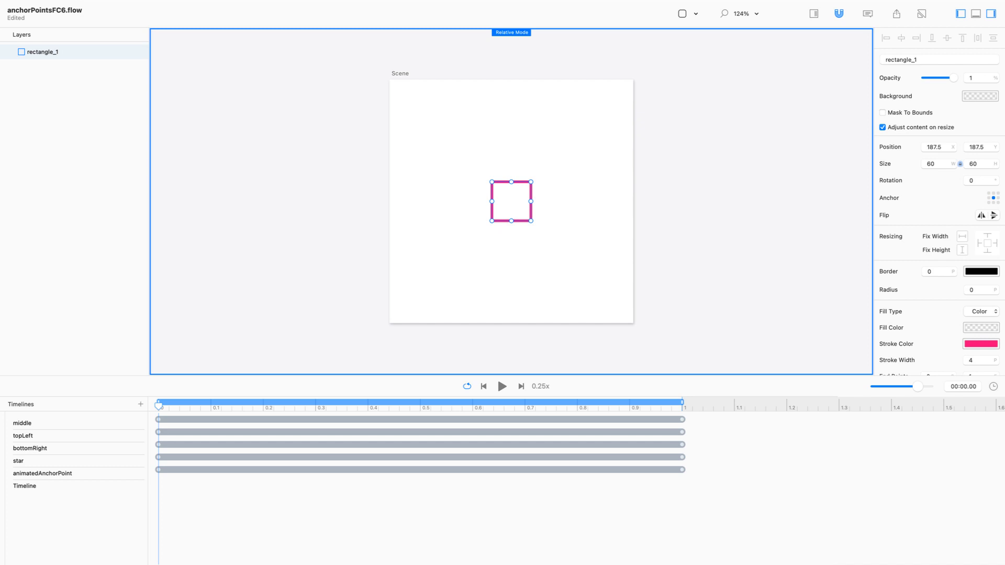
# Step: Turn off Relative Mode and set the rectangle's width to 180 at time 0
pyautogui.press('super+r')
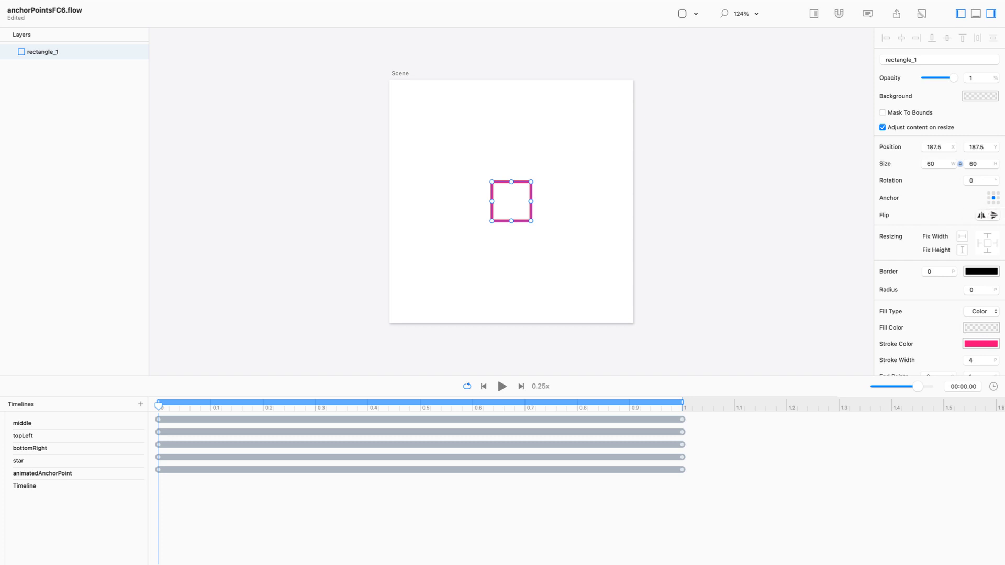
pyautogui.doubleClick(931, 164)
pyautogui.write('180')
pyautogui.press('Return')
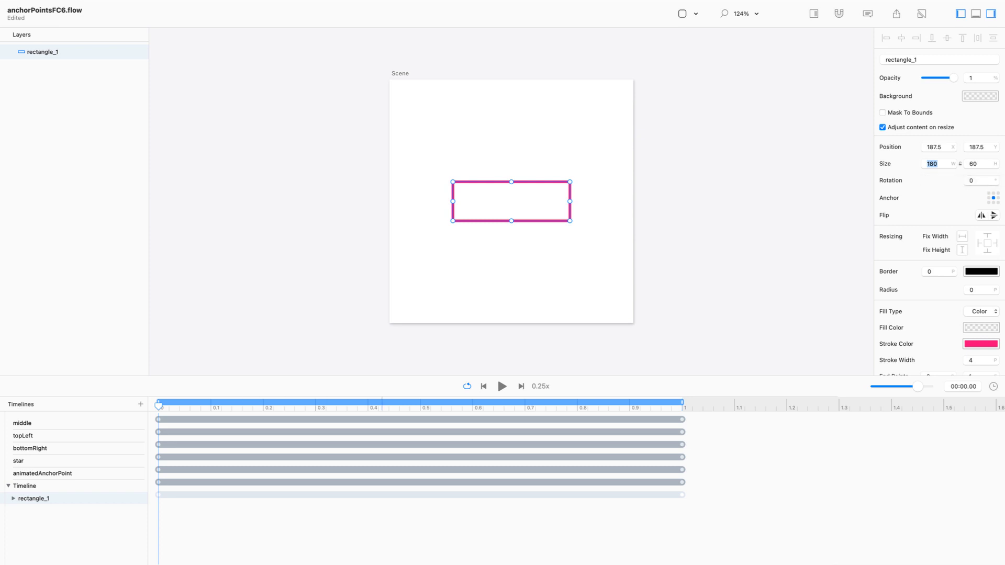
# Step: Set the rectangle's anchor to middle left and reveal its animated properties in an enlarged timeline area
pyautogui.click(989, 198)
pyautogui.click(14, 499)
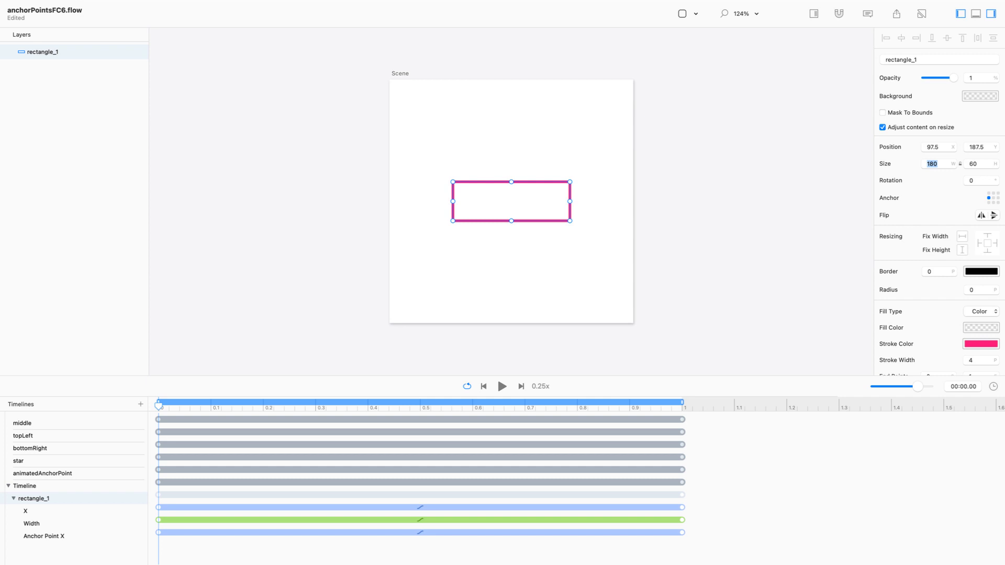
pyautogui.moveTo(251, 376); pyautogui.dragTo(251, 321)
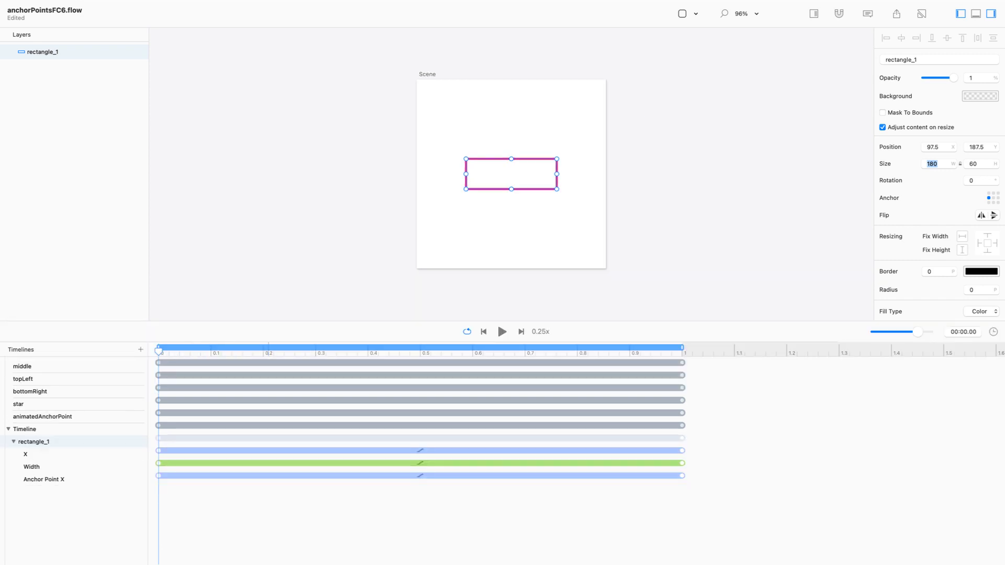
# Step: Delete the X position animation from rectangle_1 in the timeline
pyautogui.click(682, 451)
pyautogui.press('BackSpace')
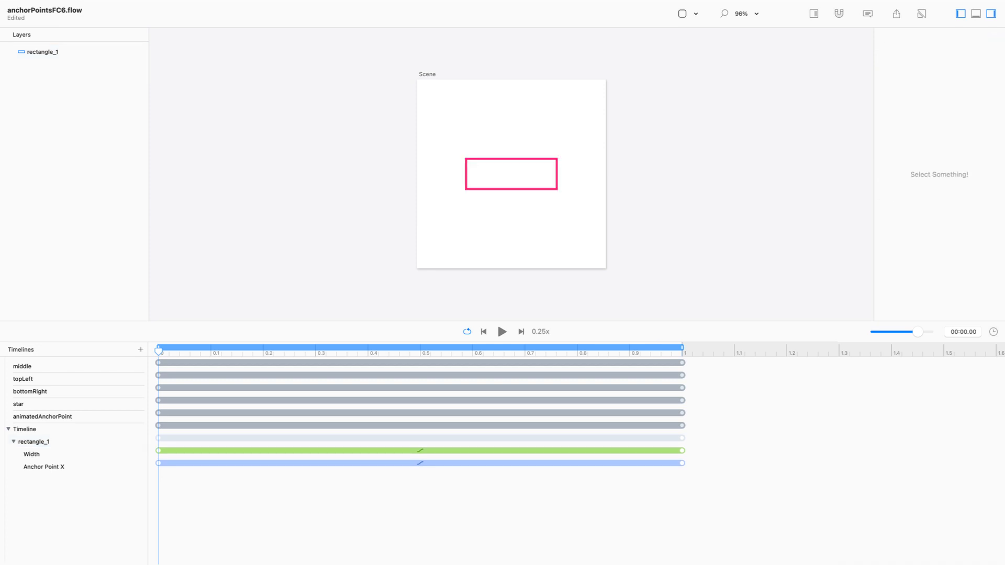
pyautogui.press('super+z')
pyautogui.press('BackSpace')
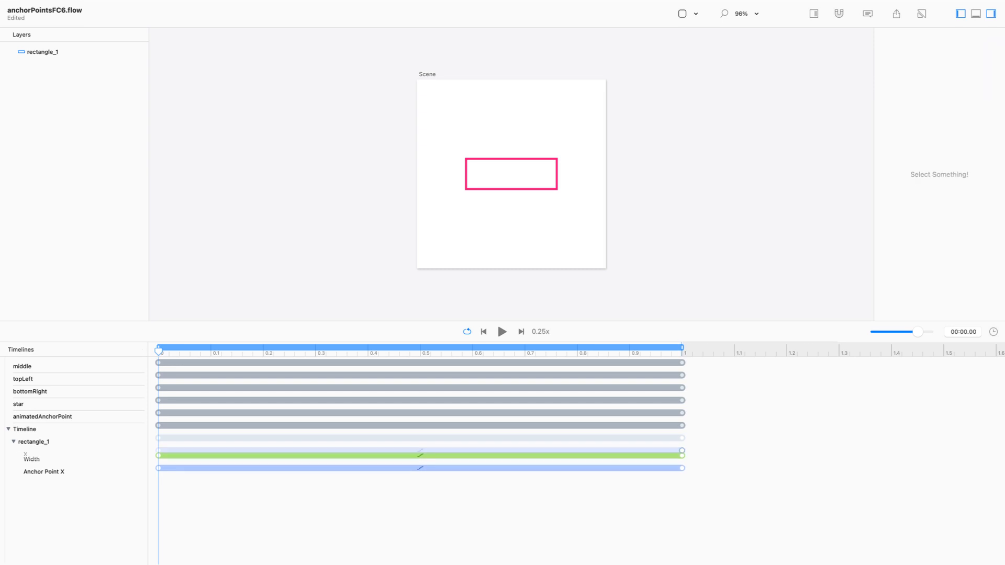
pyautogui.moveTo(159, 349)
pyautogui.mouseDown()
pyautogui.moveTo(682, 350)
pyautogui.moveTo(158, 349)
pyautogui.mouseUp()
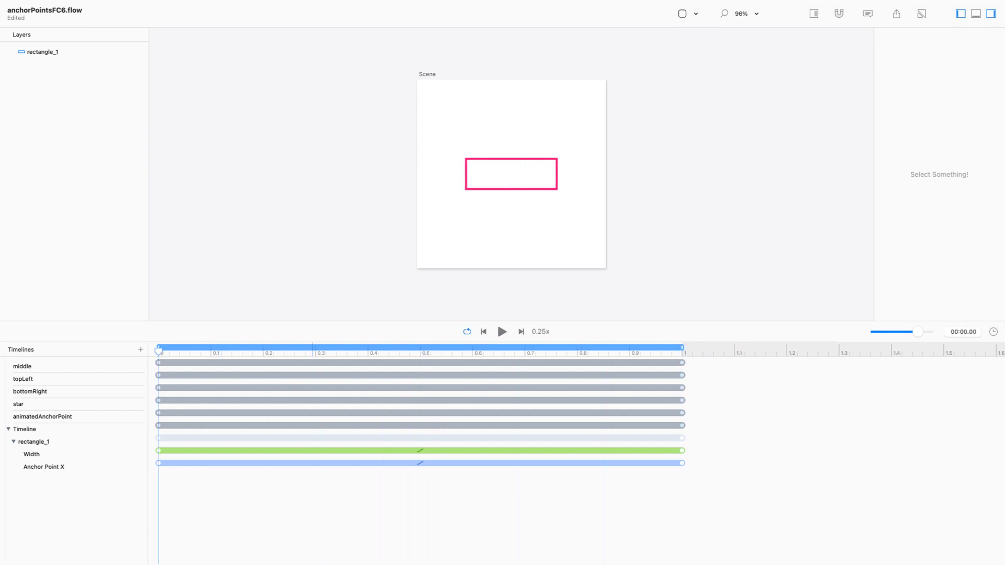
# Step: Select the rectangle in the scene and set its X position to 200 at time 0
pyautogui.click(511, 175)
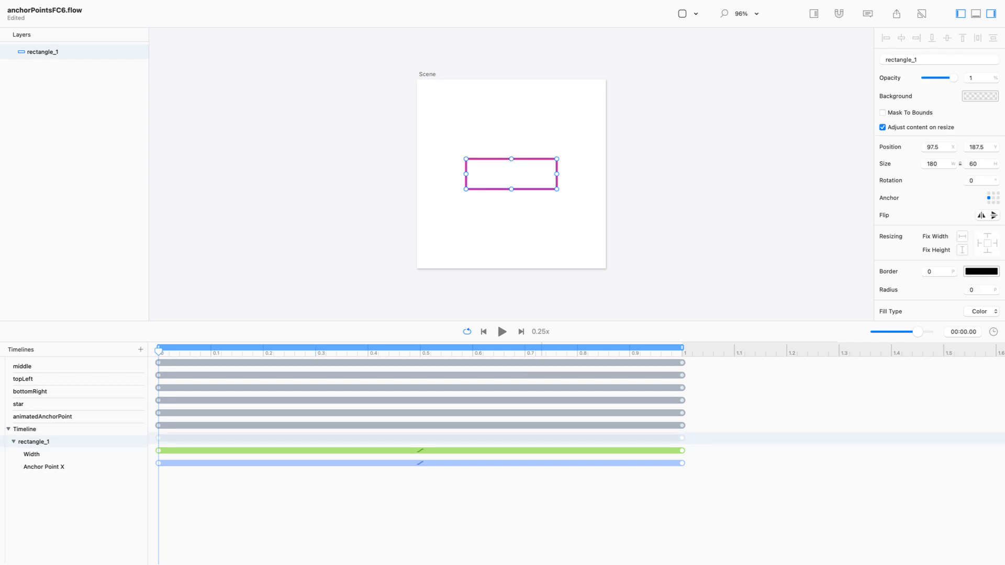
pyautogui.click(933, 147)
pyautogui.write('200')
pyautogui.press('Return')
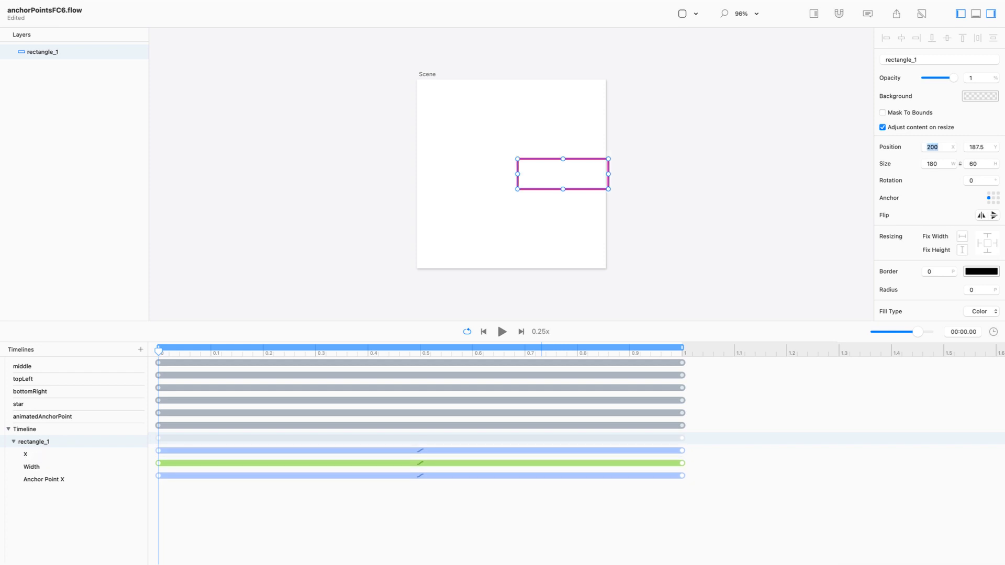
# Step: Undo the last X position change and set the rectangle's X position to 200 at time 1 second instead
pyautogui.press('super+z')
pyautogui.moveTo(159, 350); pyautogui.dragTo(682, 350)
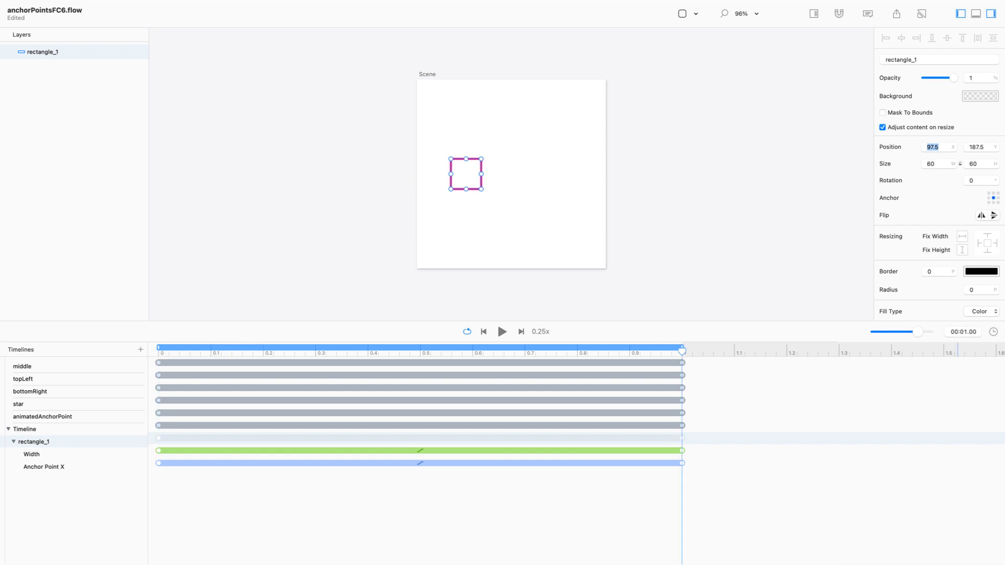
pyautogui.write('200')
pyautogui.press('Return')
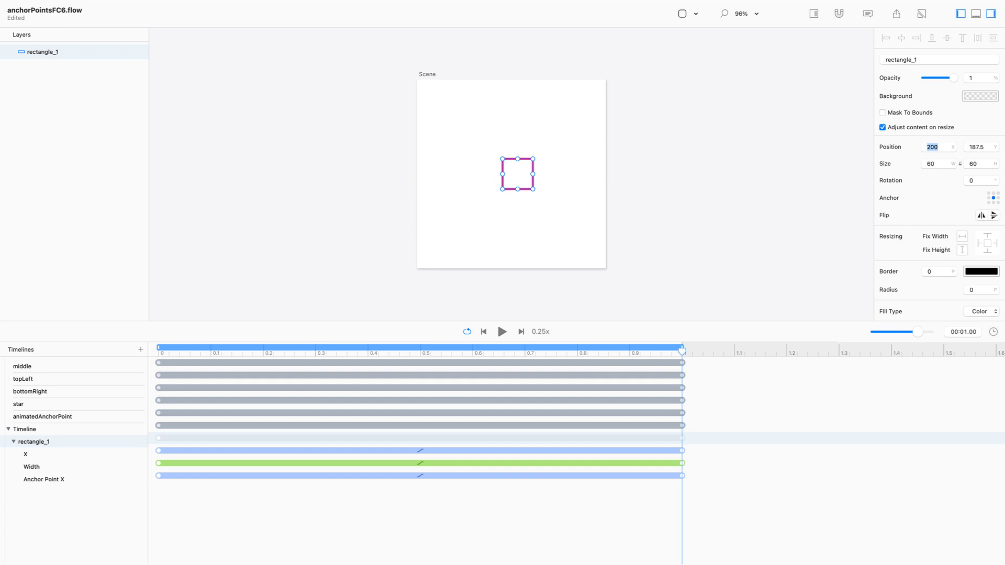
# Step: Delete all of rectangle_1's keyframes from the timeline, with the playhead at time 0
pyautogui.moveTo(682, 350); pyautogui.dragTo(159, 349)
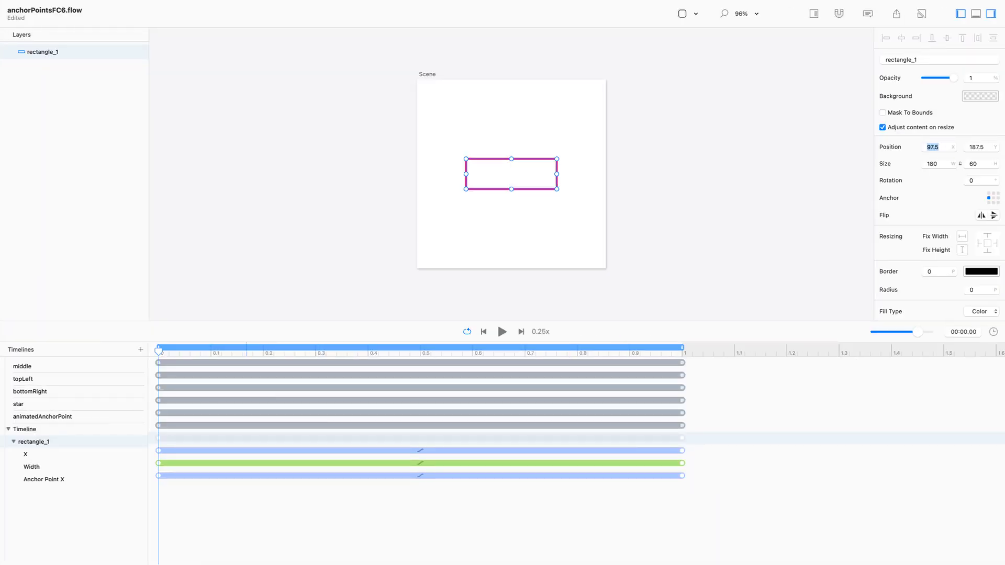
pyautogui.moveTo(237, 524); pyautogui.dragTo(149, 445)
pyautogui.press('Delete')
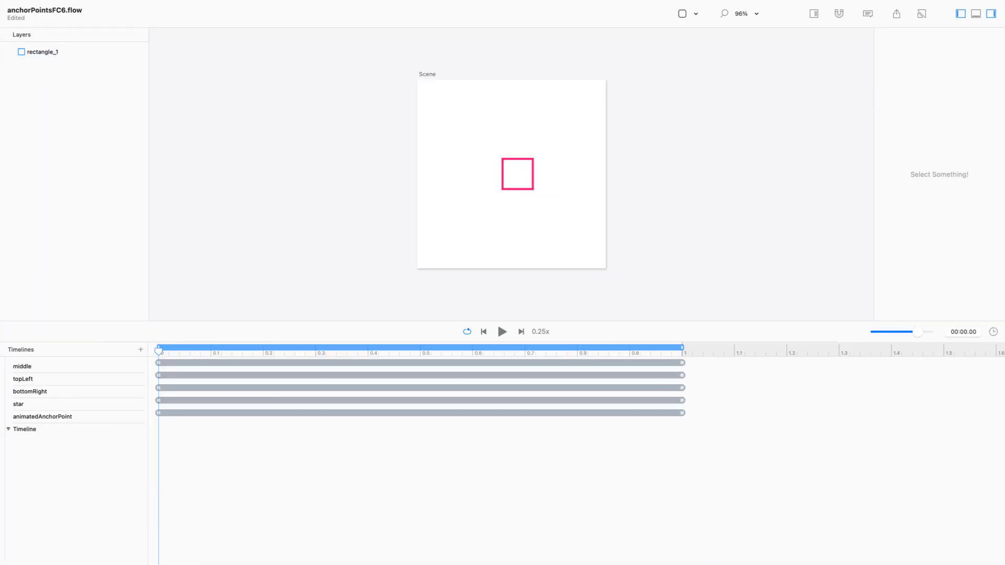
# Step: Move the square to the centre of the scene at X 188, Y 188 and clear the position keyframes this creates
pyautogui.click(517, 174)
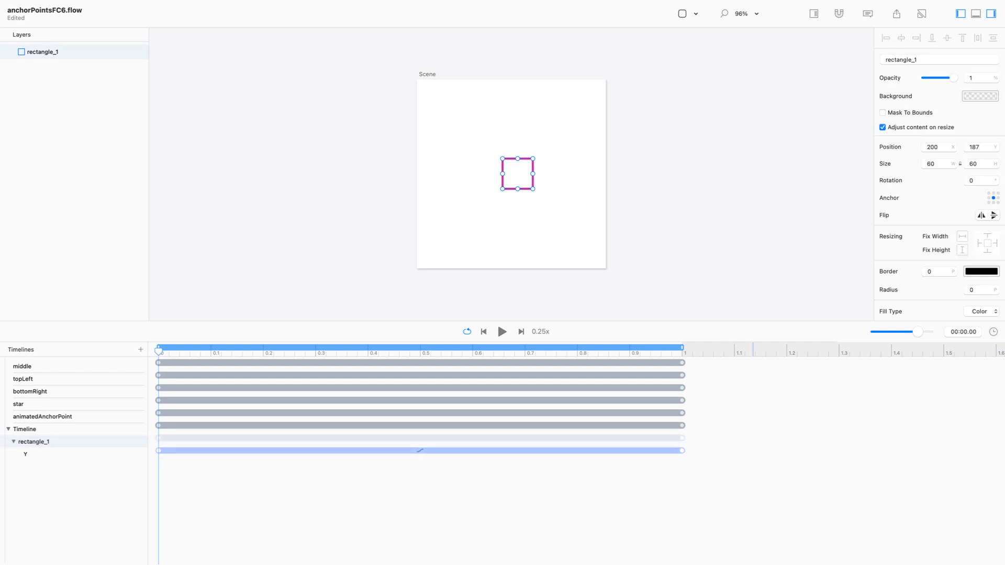
pyautogui.moveTo(518, 174); pyautogui.dragTo(511, 174)
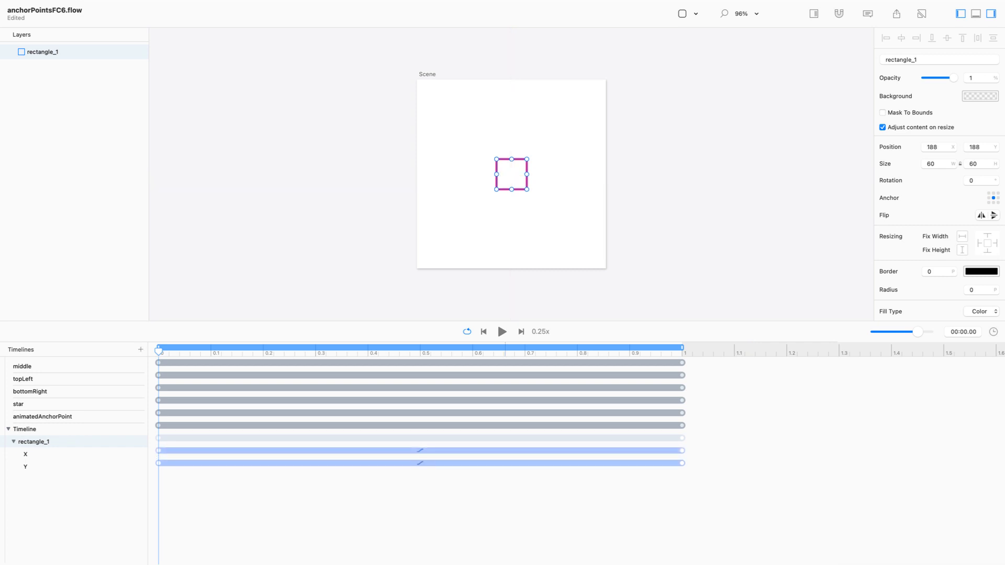
pyautogui.moveTo(713, 548); pyautogui.dragTo(651, 434)
pyautogui.press('BackSpace')
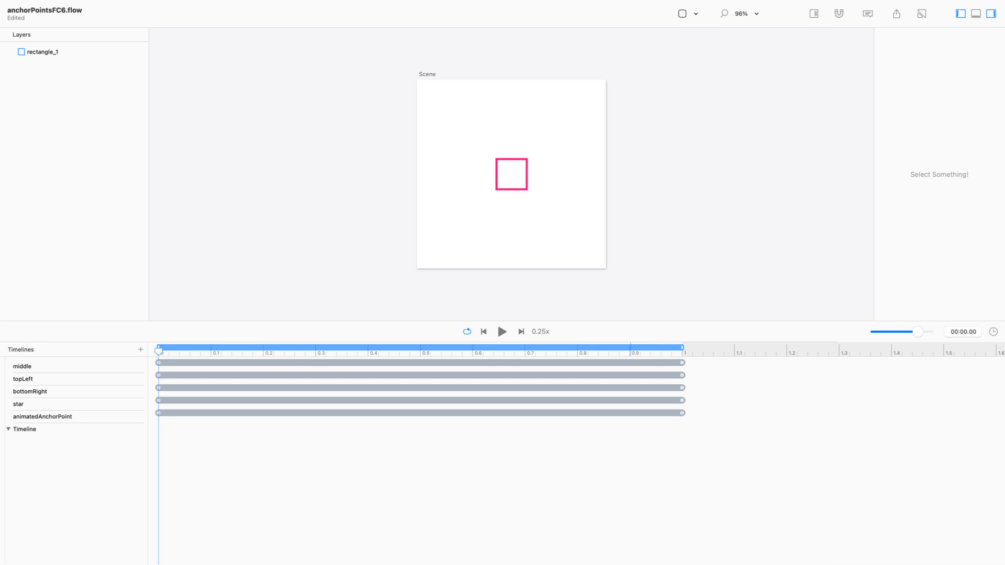
pyautogui.press('super+z')
pyautogui.press('super+z')
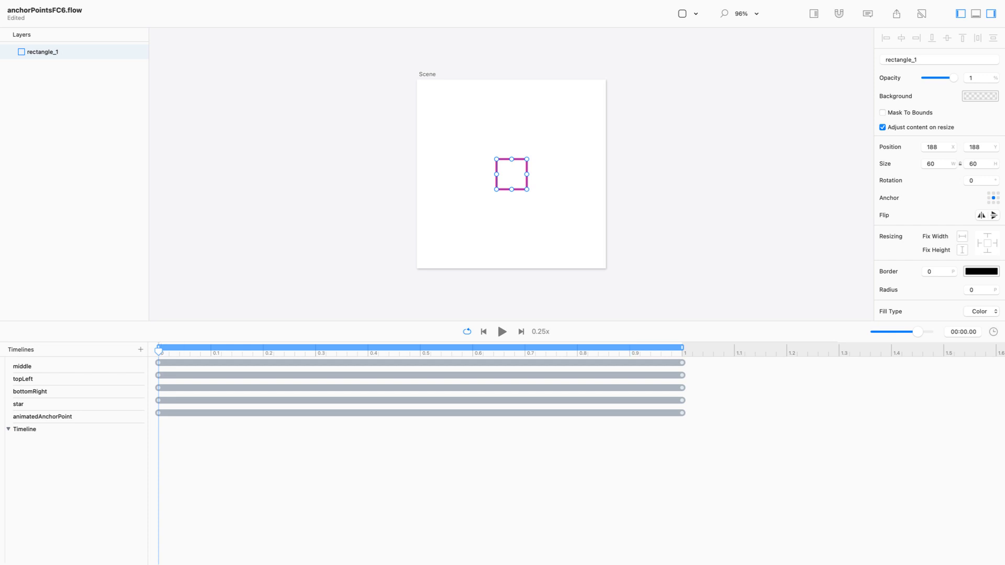
# Step: Set the rectangle's width to 180 at time 1 second
pyautogui.moveTo(159, 350); pyautogui.dragTo(683, 350)
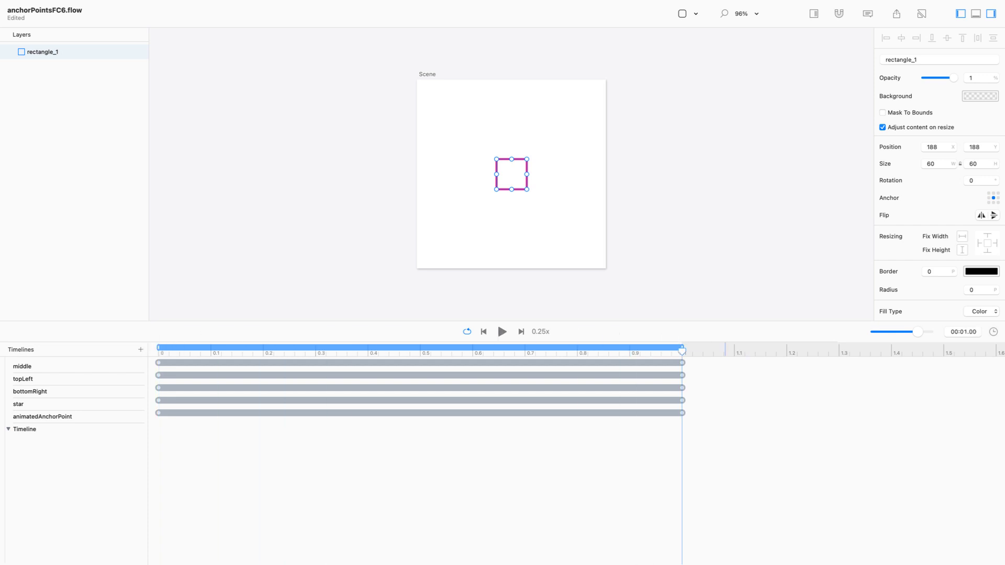
pyautogui.click(932, 163)
pyautogui.write('180')
pyautogui.press('Return')
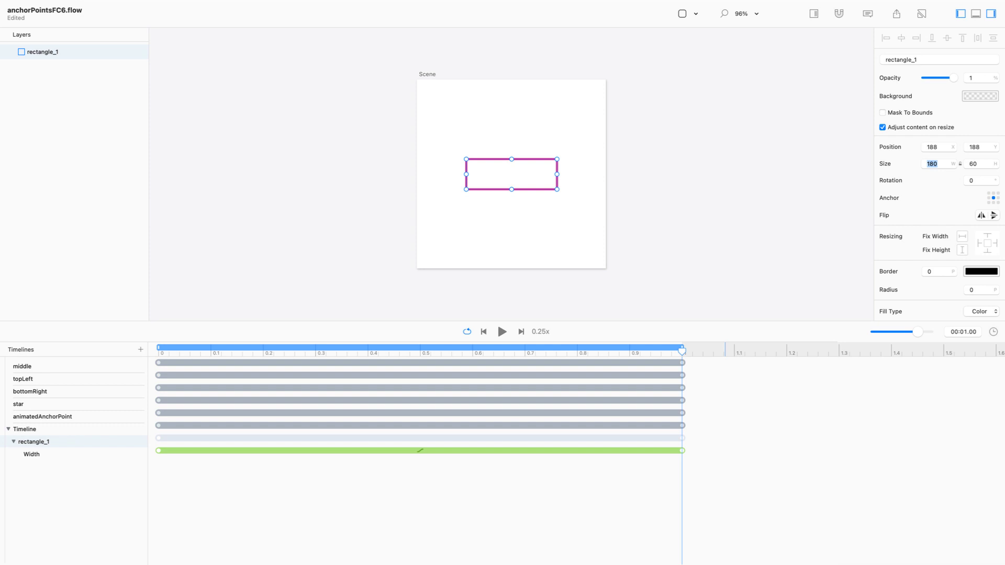
# Step: Set the rectangle's anchor to middle left at 1 second and delete its X position animation from the timeline
pyautogui.click(989, 198)
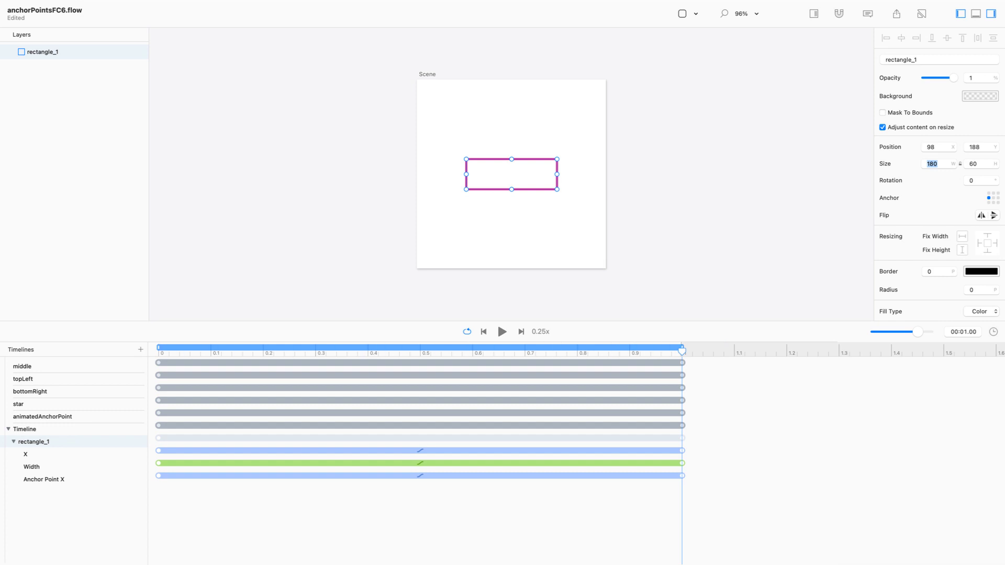
pyautogui.click(26, 454)
pyautogui.press('Delete')
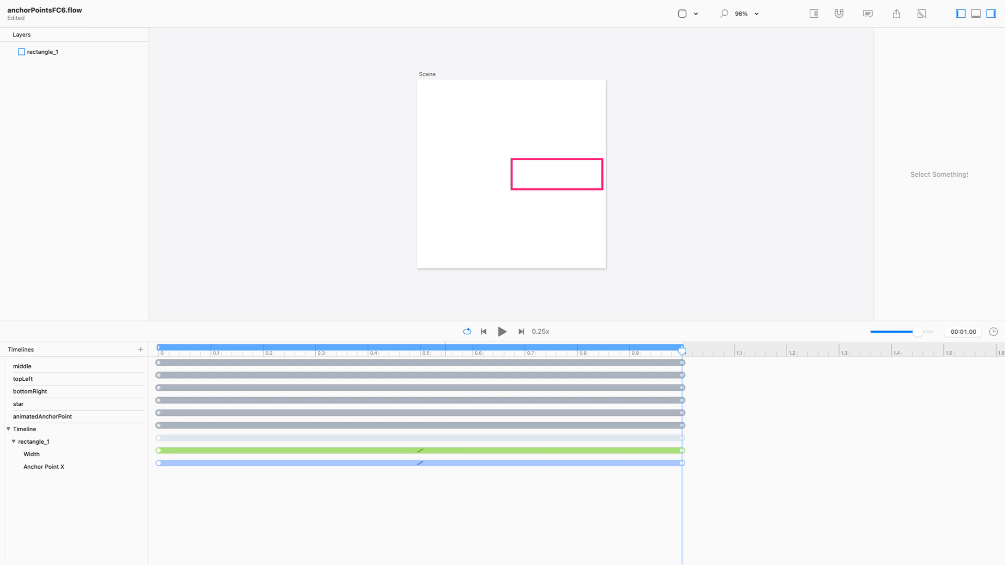
# Step: Preview the width and anchor point animation at 0.25x and 0.5x playback speed
pyautogui.press('space')
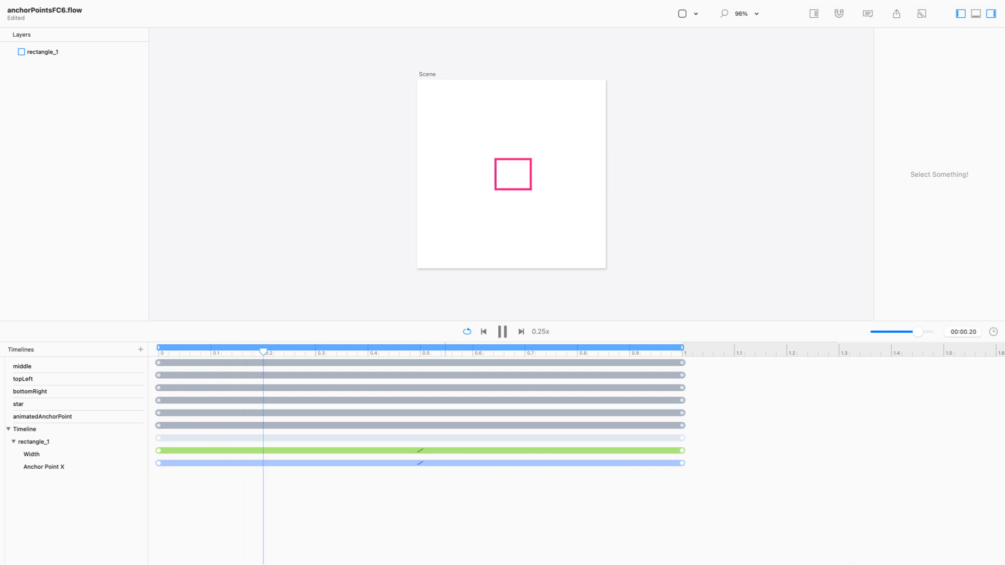
pyautogui.press('space')
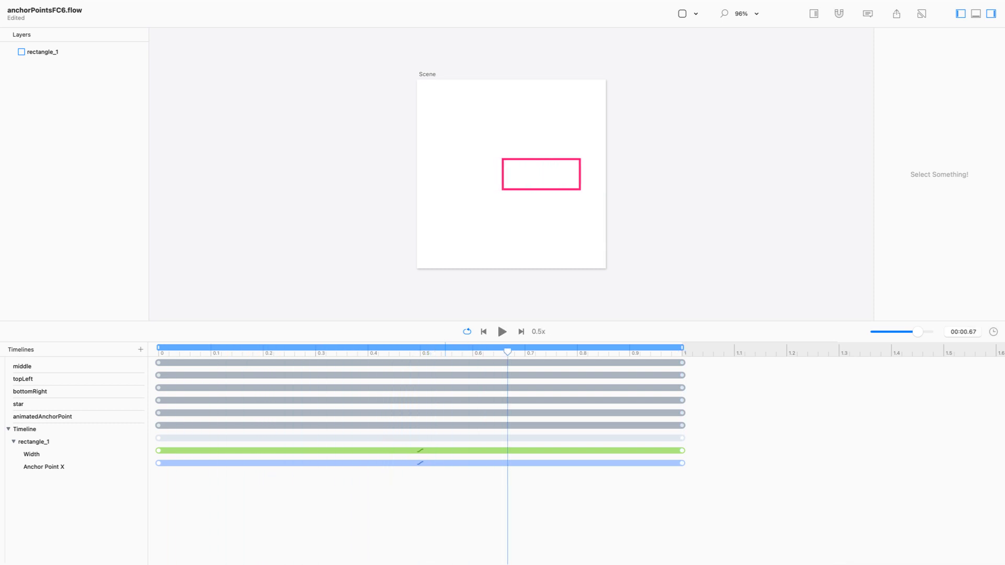
pyautogui.press('space')
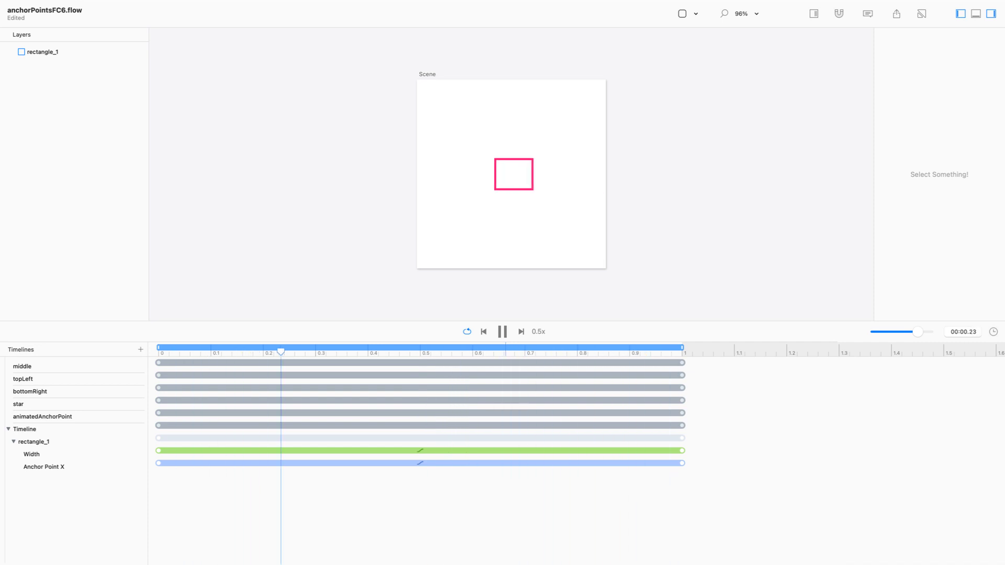
pyautogui.press('space')
# Step: Set the rectangle's rotation to 45 degrees at time 1 second and play the animation
pyautogui.moveTo(403, 352); pyautogui.dragTo(682, 352)
pyautogui.click(557, 174)
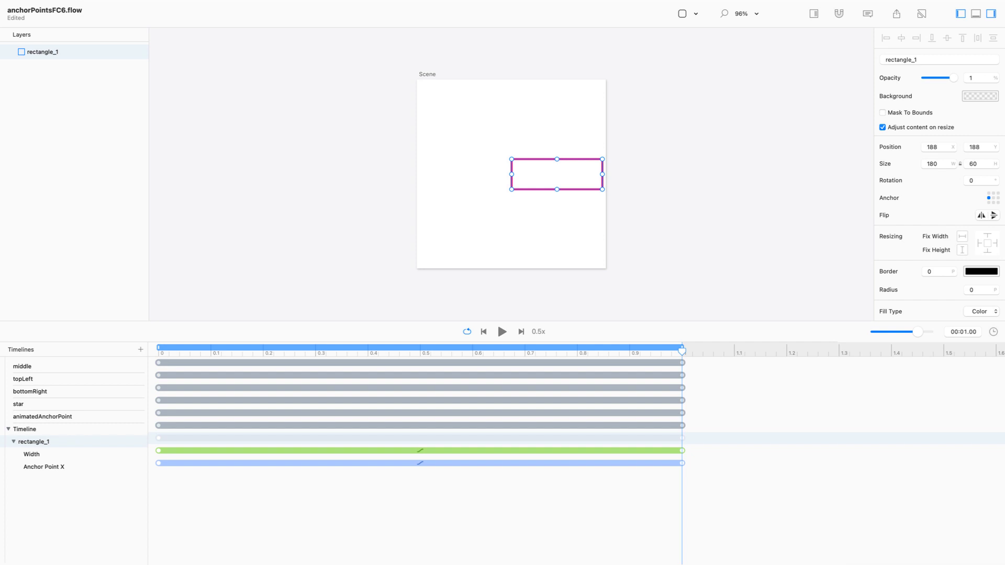
pyautogui.doubleClick(972, 181)
pyautogui.write('45')
pyautogui.press('Return')
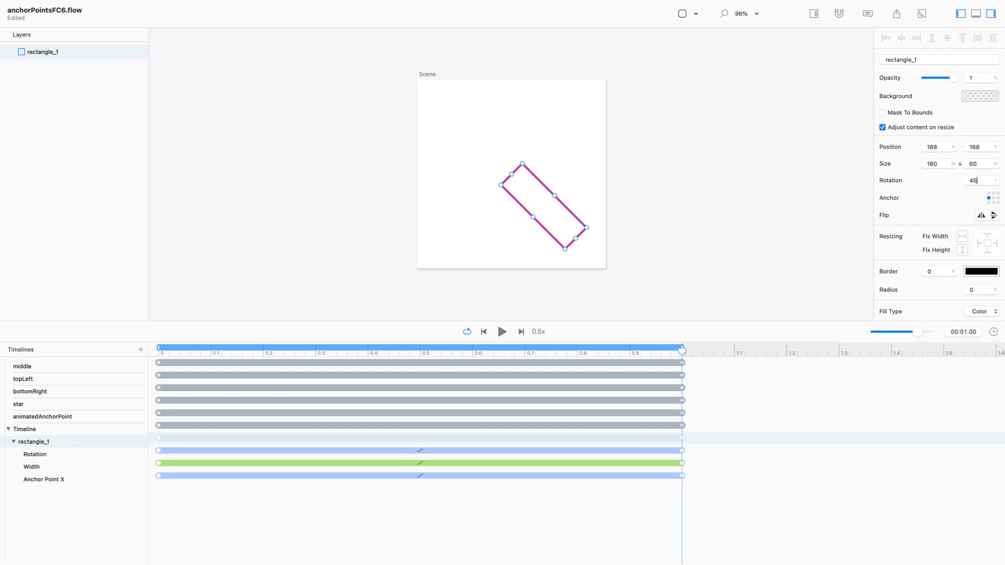
pyautogui.press('Return')
pyautogui.press('space')
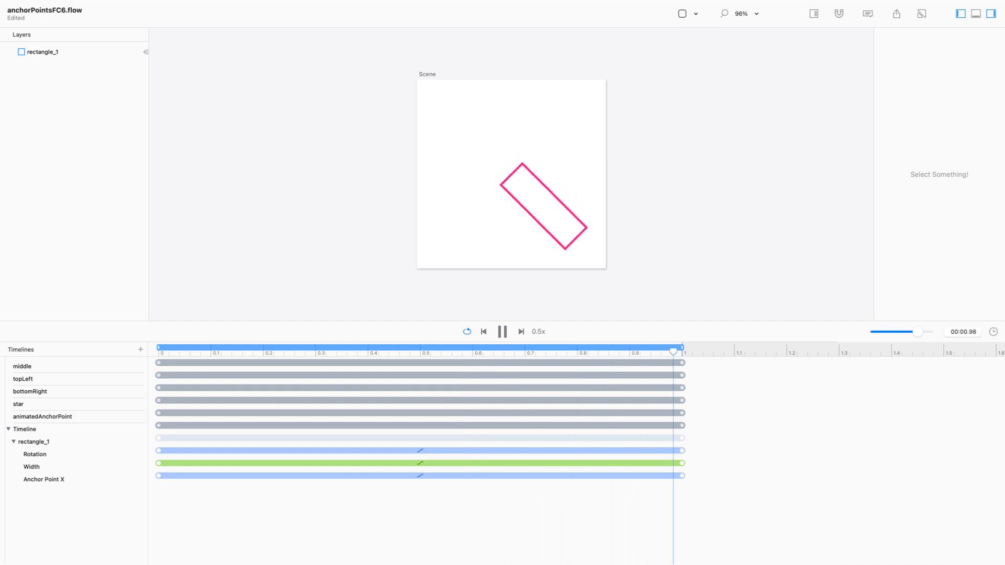
# Step: Rename the rectangle_1 layer to r1
pyautogui.click(43, 52)
pyautogui.press('Return')
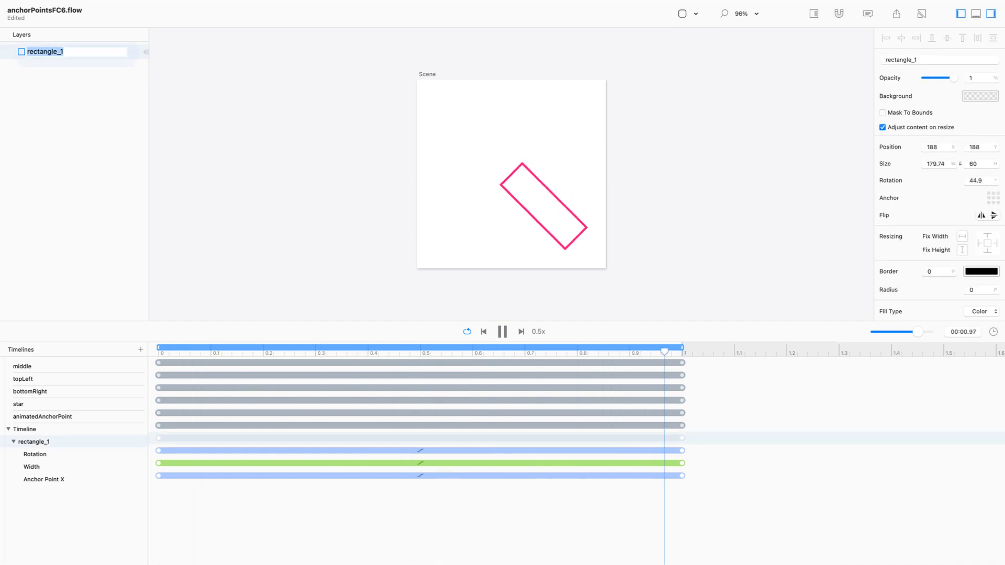
pyautogui.write('r1')
pyautogui.press('Return')
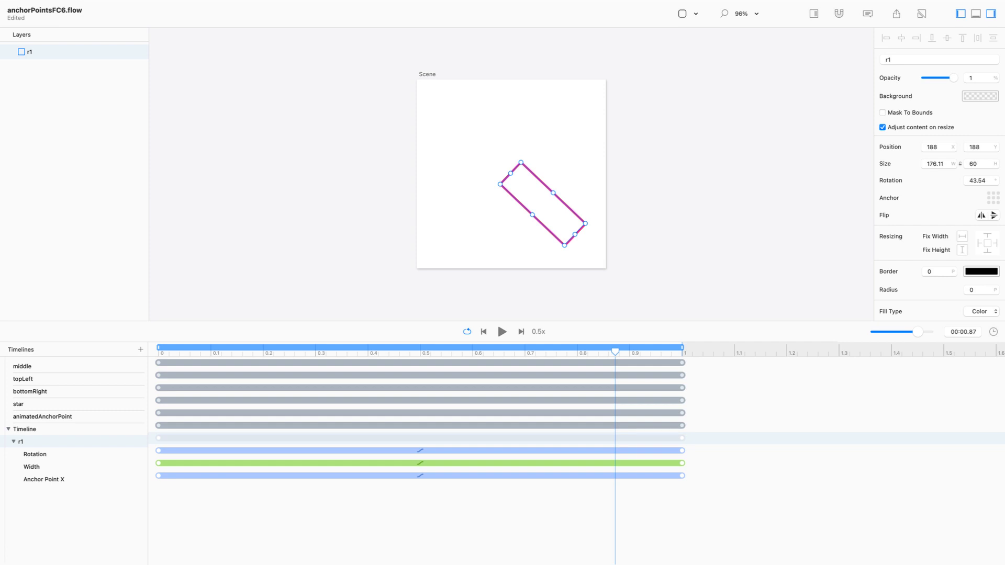
# Step: Switch to the browser, reload shiftAnchorScaleLayerAnimated.png to watch the reference animation, and return to Flow
pyautogui.press('super+Tab')
pyautogui.press('super+shift+Tab')
pyautogui.press('super+Tab')
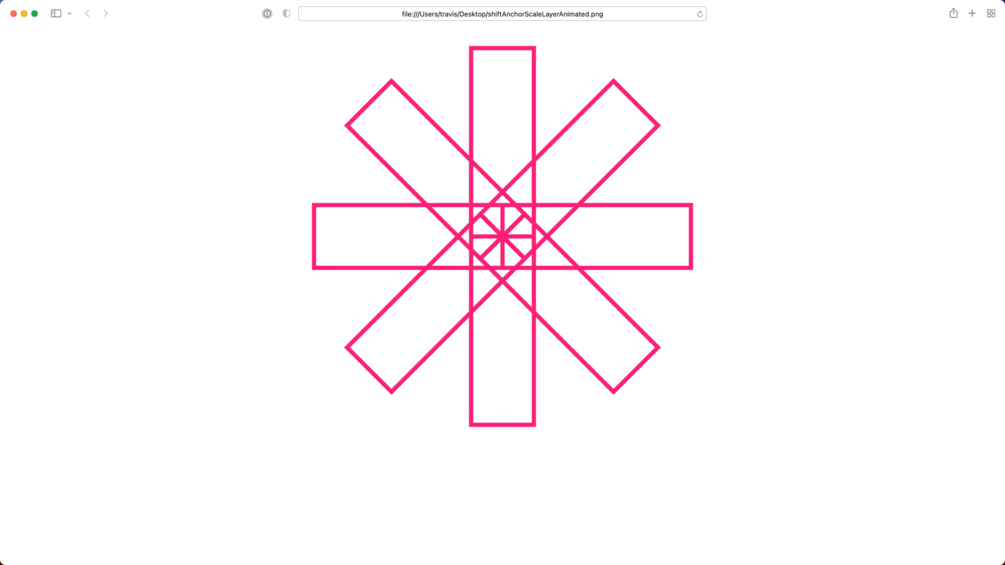
pyautogui.press('super+r')
pyautogui.press('super+r')
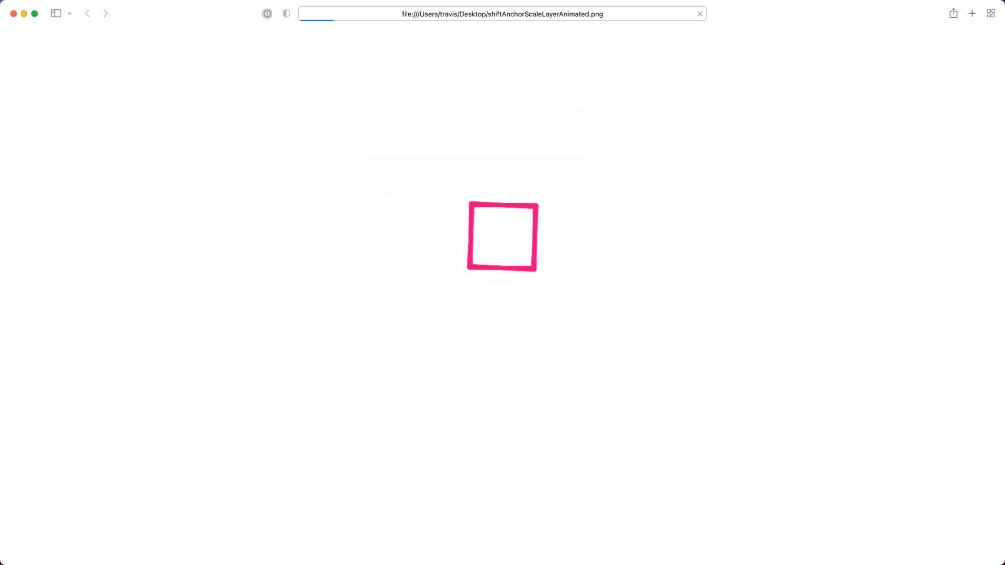
pyautogui.press('super+Tab')
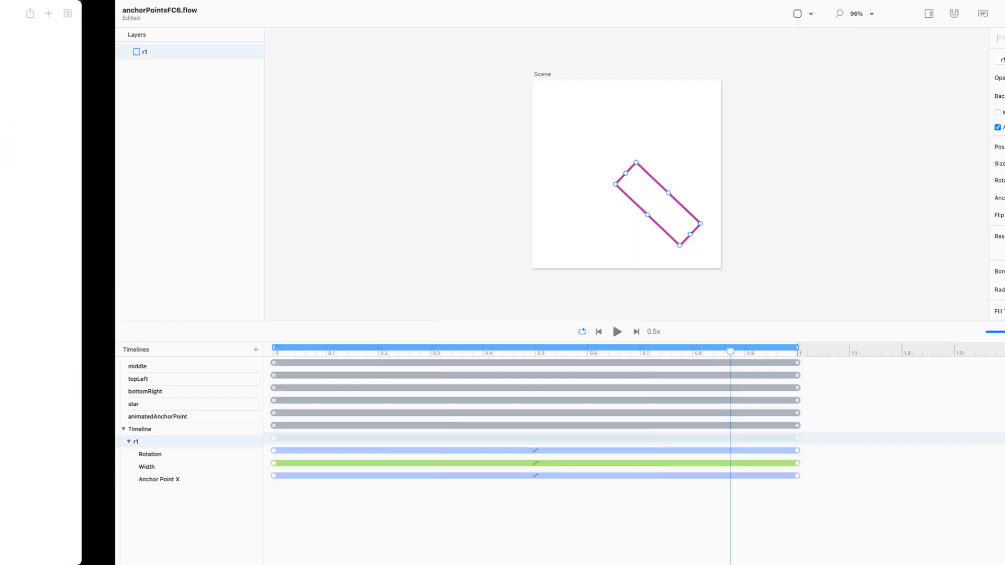
# Step: Duplicate the r1 layer in place together with its keyvalues
pyautogui.rightClick(131, 52)
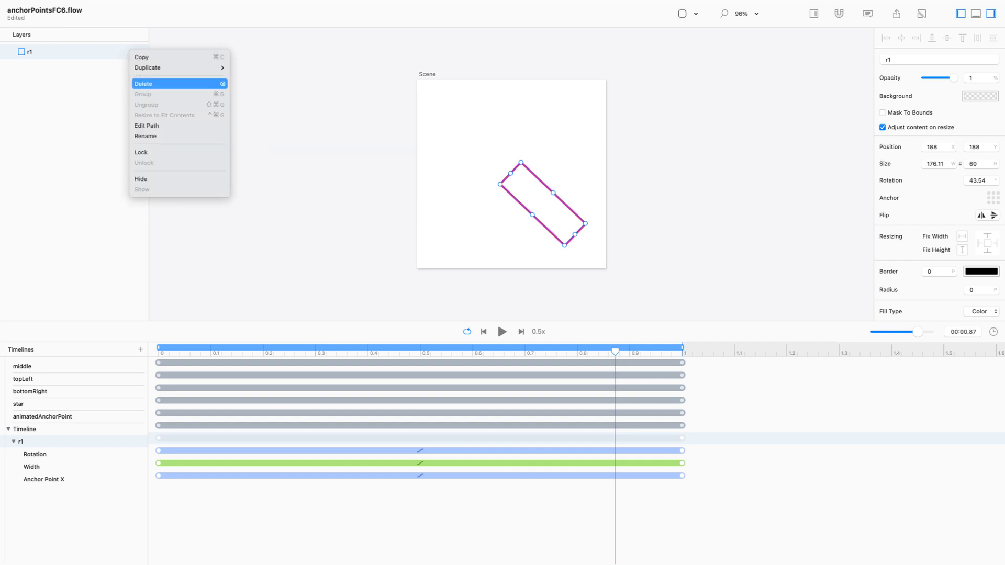
pyautogui.moveTo(157, 68)
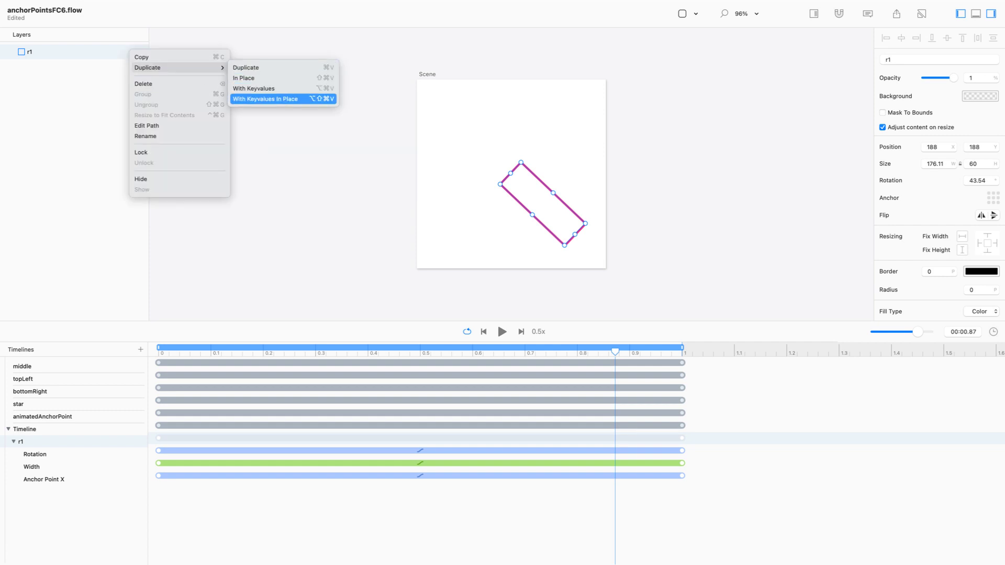
pyautogui.click(254, 88)
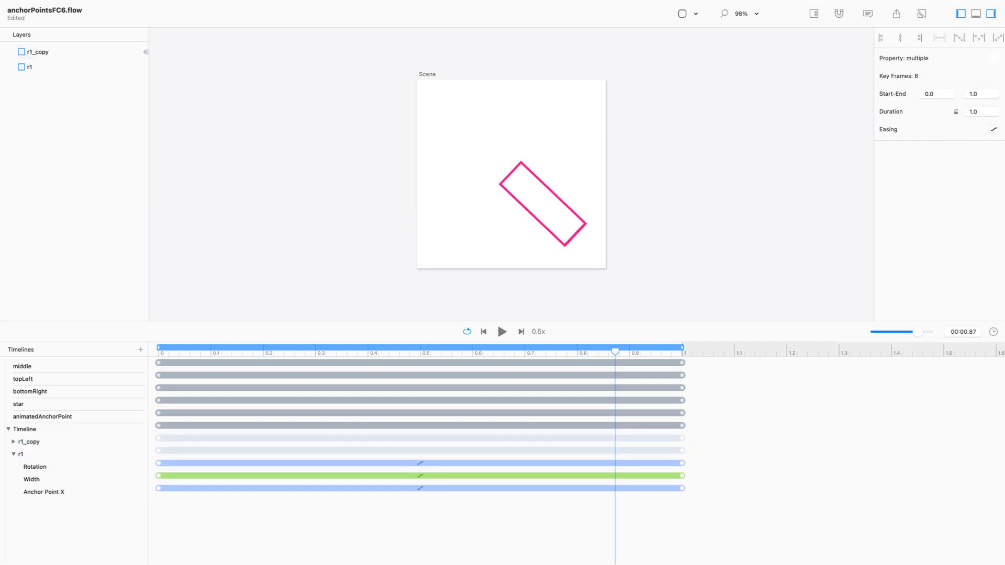
# Step: Select r1 and r1_copy together and duplicate both in place with their keyvalues
pyautogui.keyDown('shift'); pyautogui.click(131, 67); pyautogui.keyUp('shift')
pyautogui.rightClick(131, 67)
pyautogui.moveTo(178, 87)
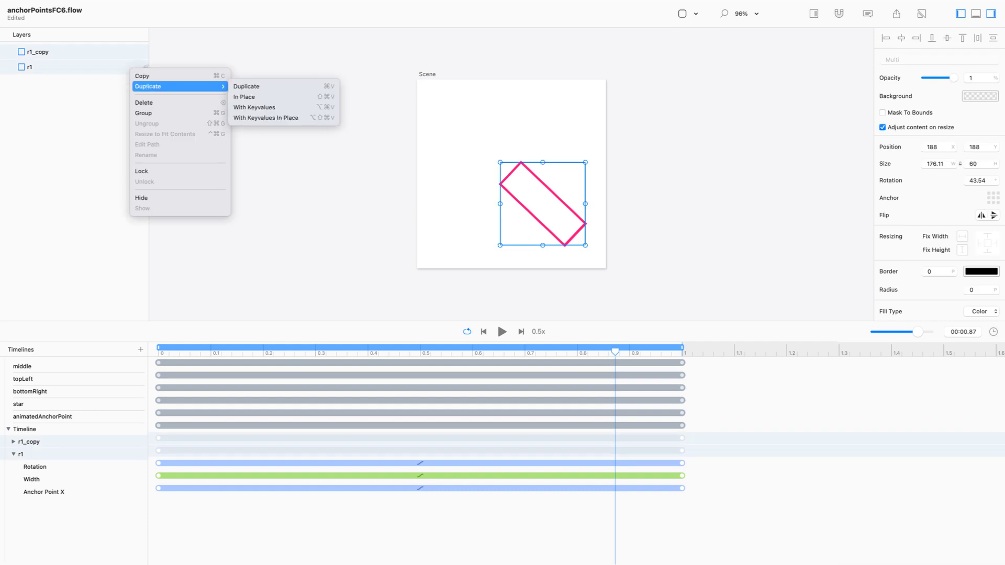
pyautogui.click(266, 118)
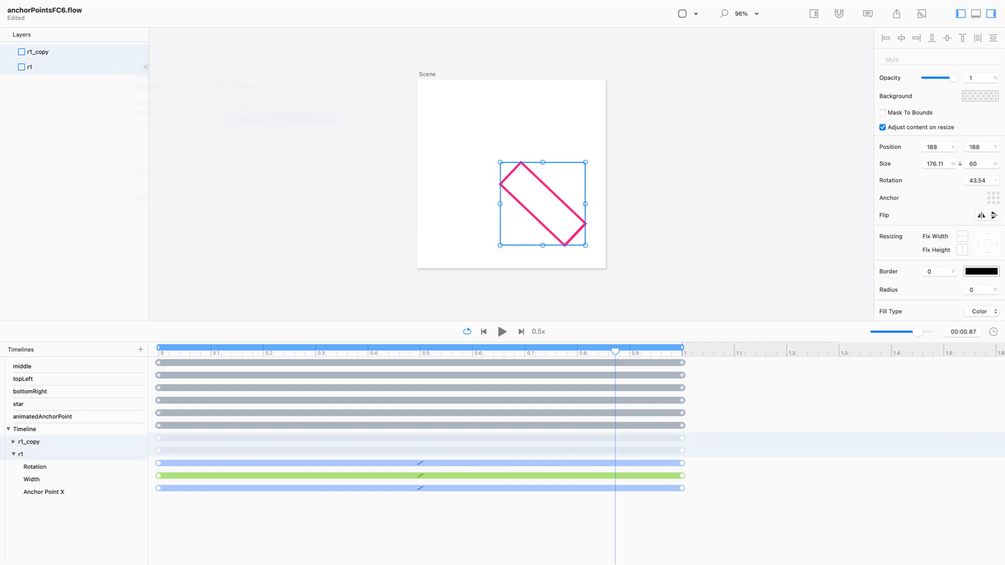
# Step: Select all four rectangle layers and duplicate them in place with their keyvalues
pyautogui.click(87, 52)
pyautogui.keyDown('shift'); pyautogui.click(74, 98); pyautogui.keyUp('shift')
pyautogui.rightClick(71, 81)
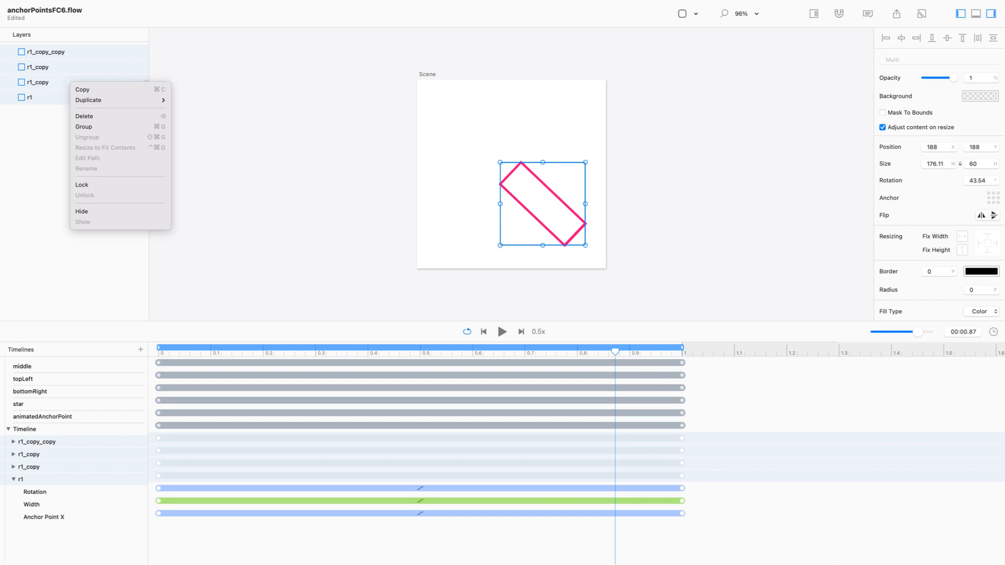
pyautogui.moveTo(105, 100)
pyautogui.click(225, 131)
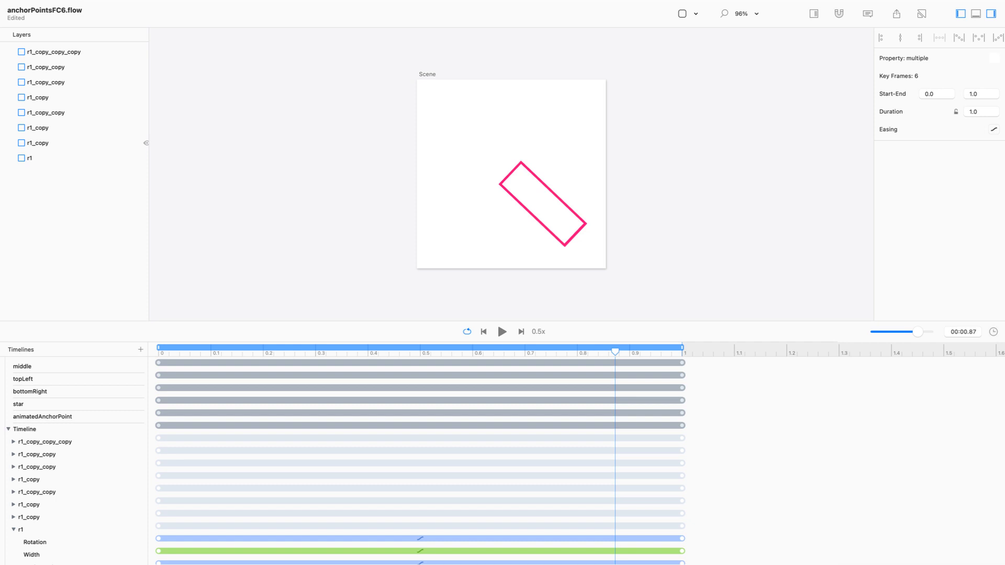
# Step: Set the rotation of the r1_copy layer directly above r1 to 90 degrees at time 1 second
pyautogui.click(73, 143)
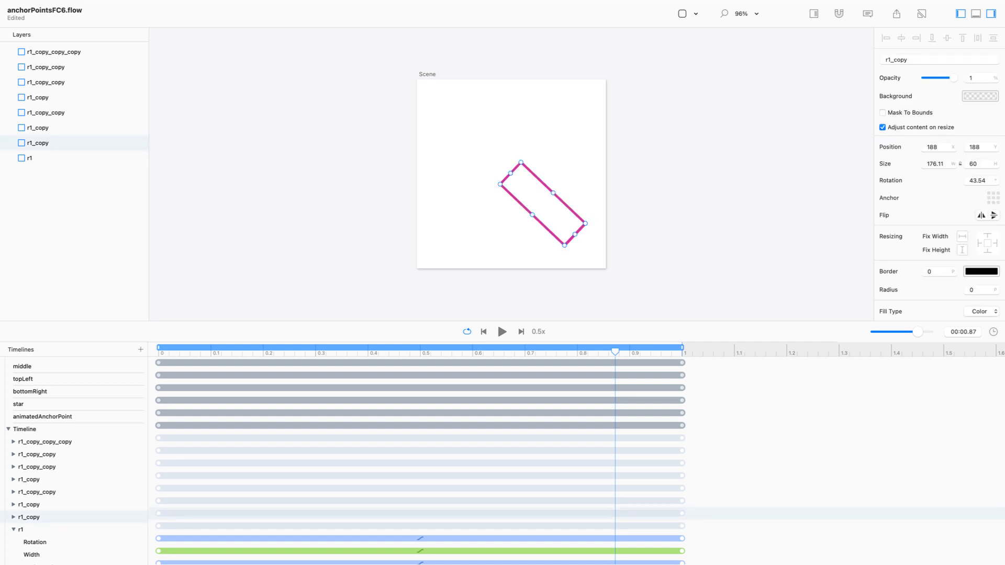
pyautogui.click(680, 350)
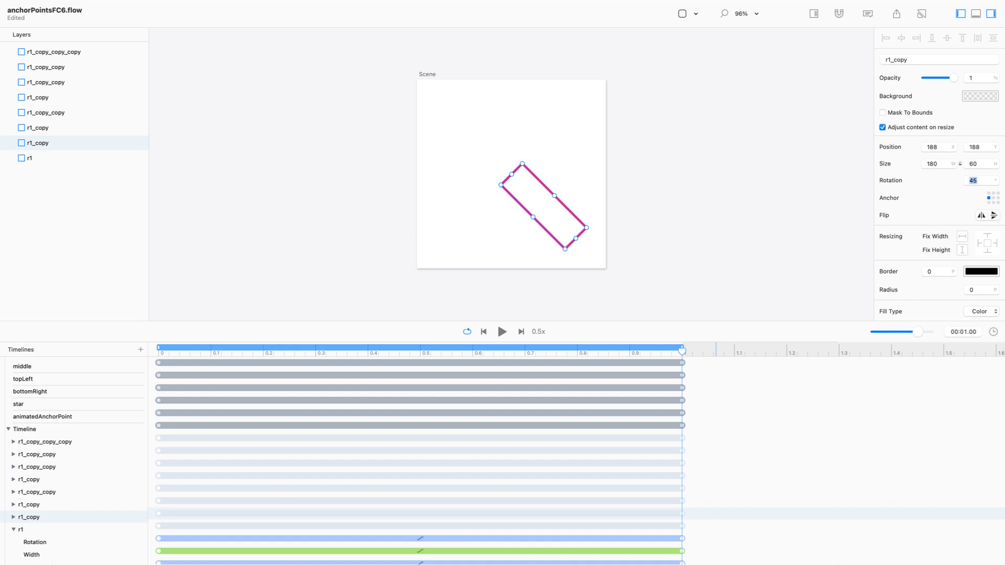
pyautogui.write('90')
pyautogui.press('Return')
# Step: Set the rotation of the second r1_copy layer above r1 to 135 degrees at time 1 second
pyautogui.click(39, 128)
pyautogui.doubleClick(973, 180)
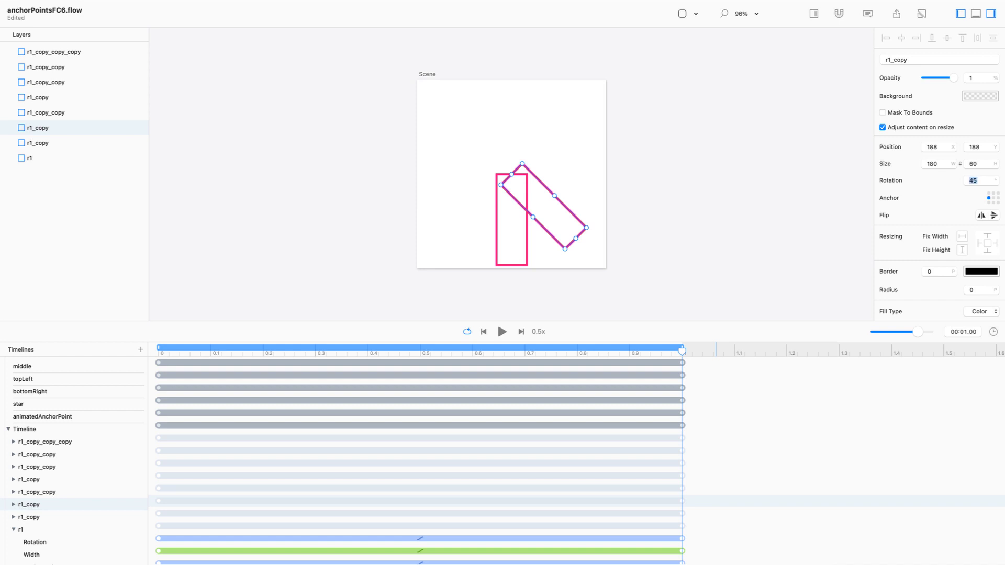
pyautogui.write('135')
pyautogui.press('Return')
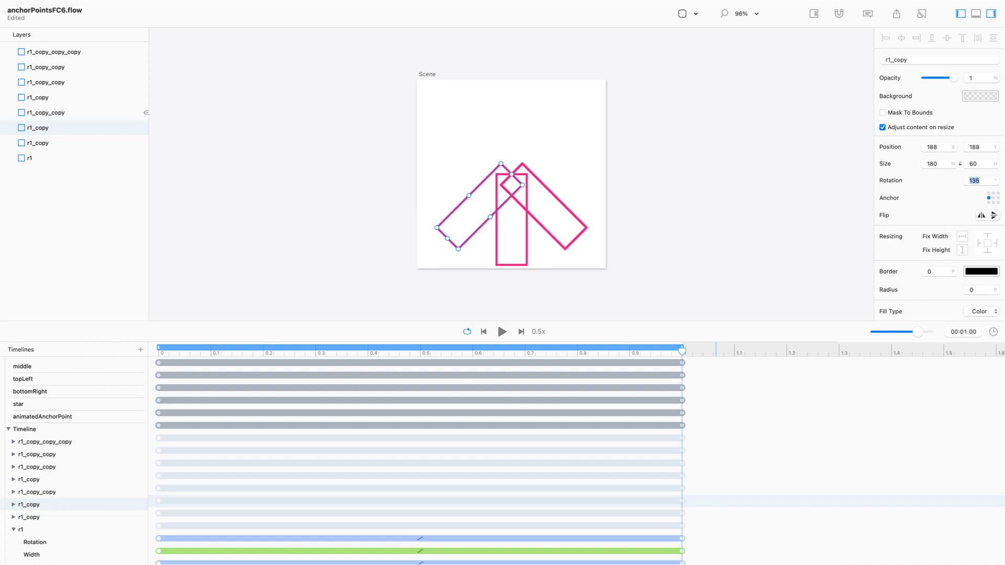
# Step: Set the rotation of the r1_copy_copy layer third above r1 to 180 degrees at time 1 second
pyautogui.click(62, 112)
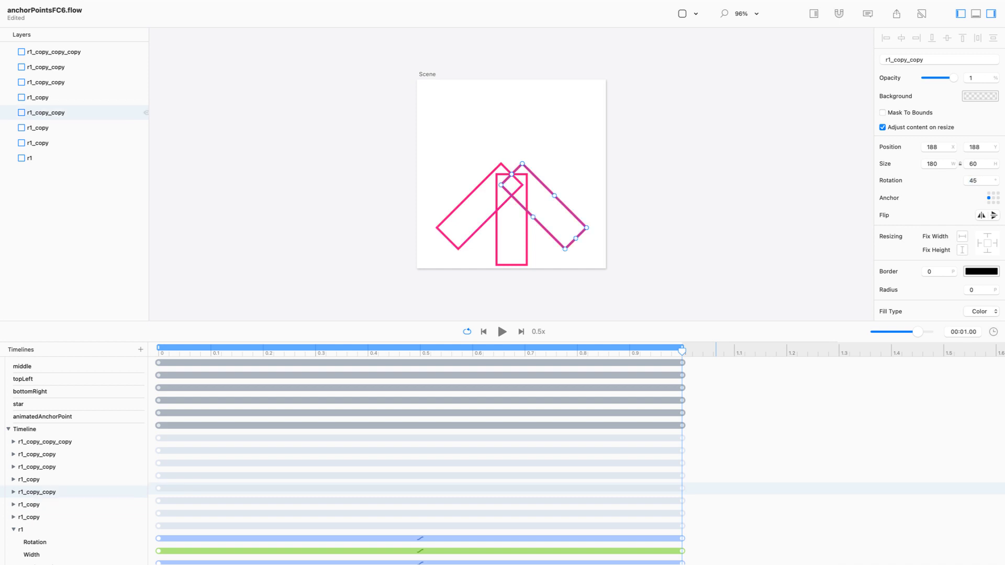
pyautogui.doubleClick(973, 180)
pyautogui.write('180')
pyautogui.press('Return')
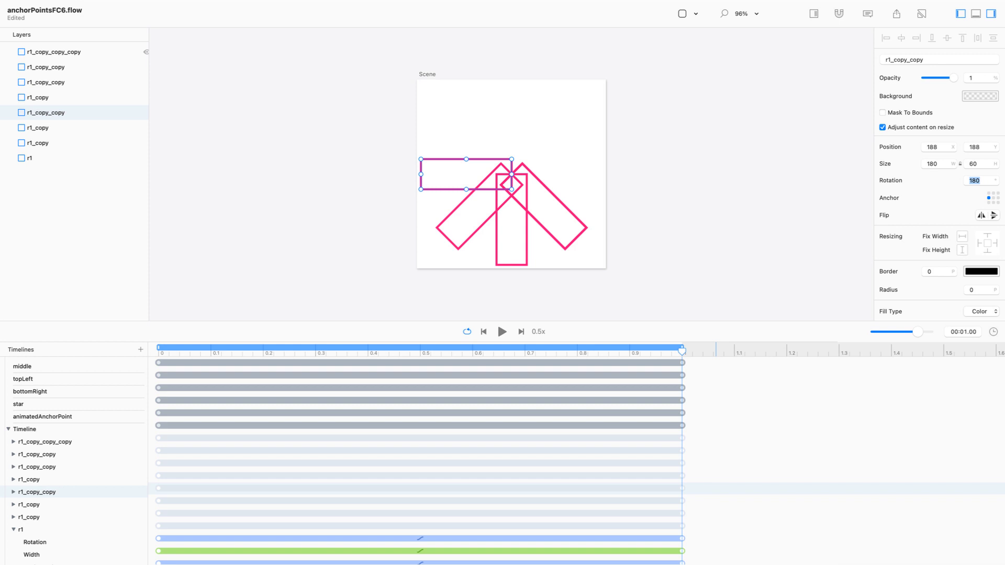
# Step: Set the rotation of the r1_copy layer fourth above r1 to 225 degrees at time 1 second
pyautogui.click(63, 98)
pyautogui.doubleClick(973, 181)
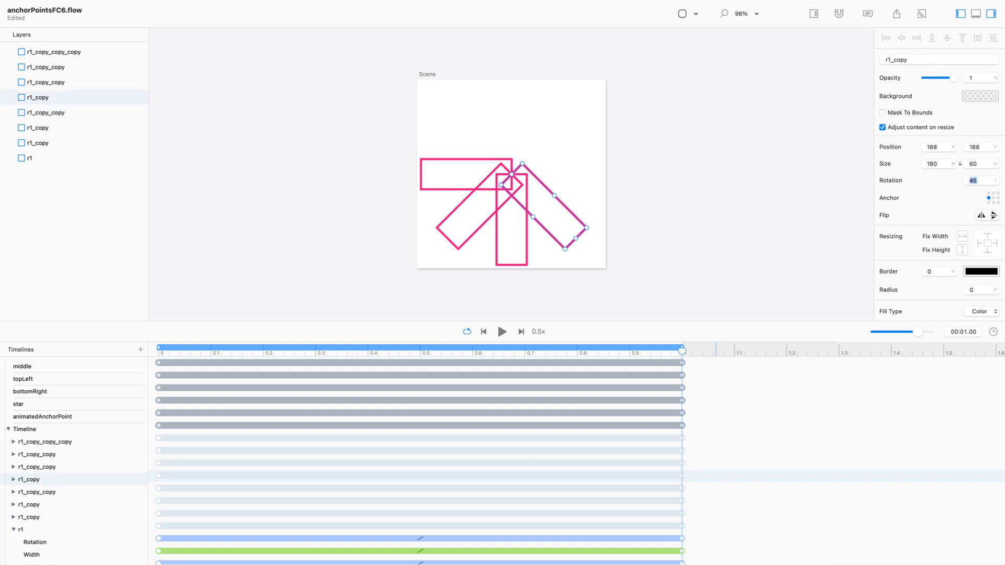
pyautogui.write('225')
pyautogui.press('Return')
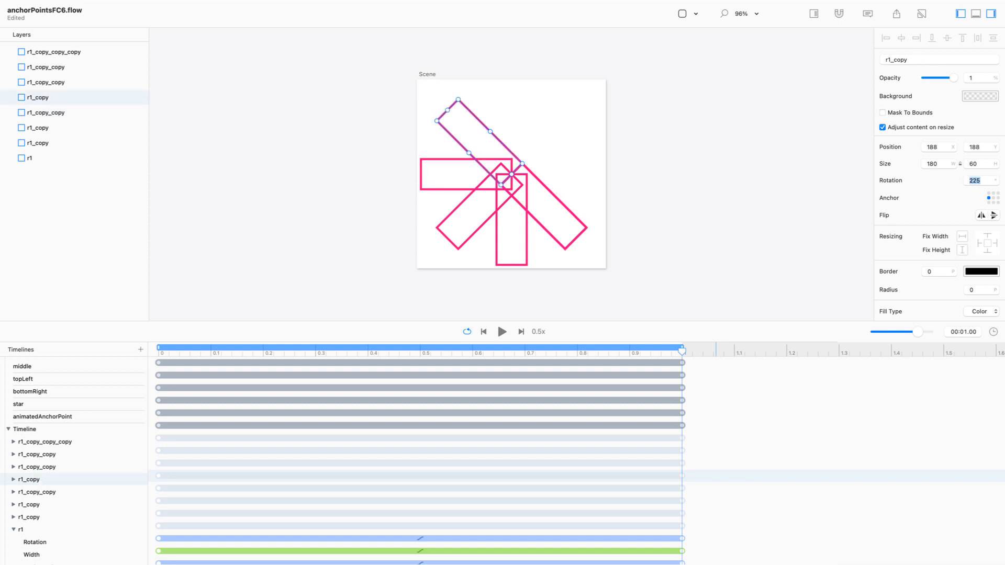
# Step: Set the rotation of the r1_copy_copy layer fifth above r1 to 270 degrees at time 1 second
pyautogui.click(63, 82)
pyautogui.doubleClick(974, 181)
pyautogui.write('270')
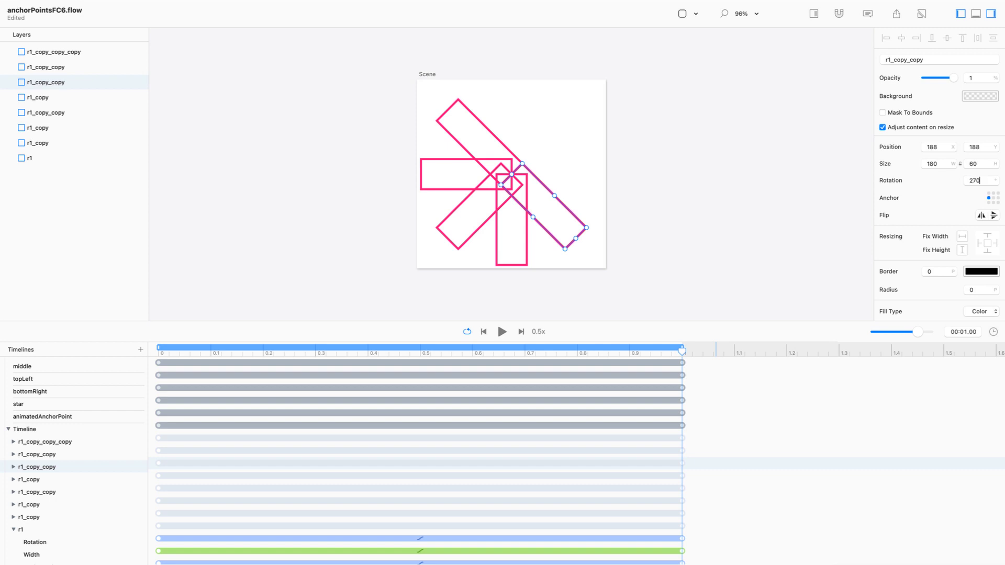
pyautogui.press('Return')
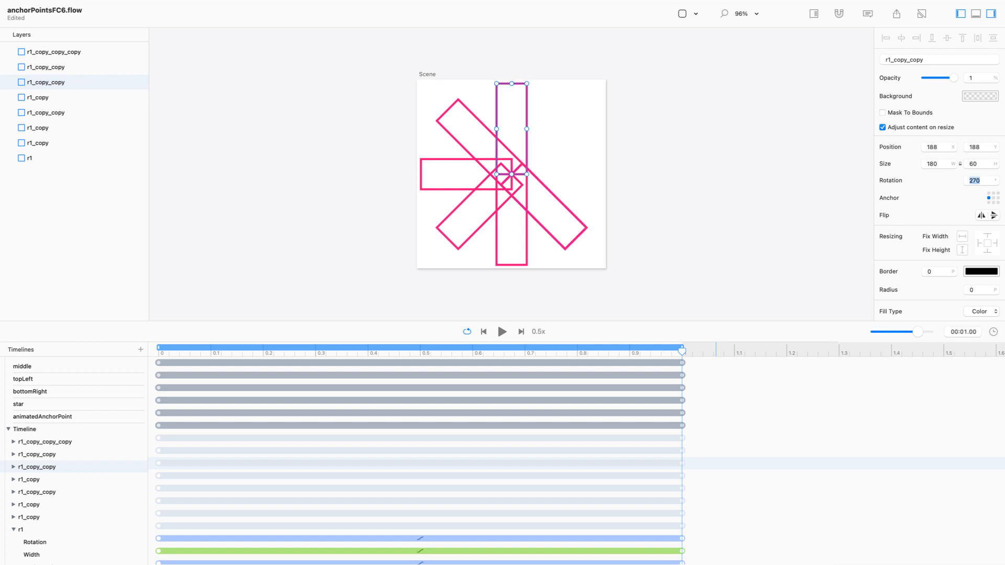
# Step: Set the rotation of the r1_copy_copy layer sixth above r1 to 315 degrees at time 1 second
pyautogui.click(47, 67)
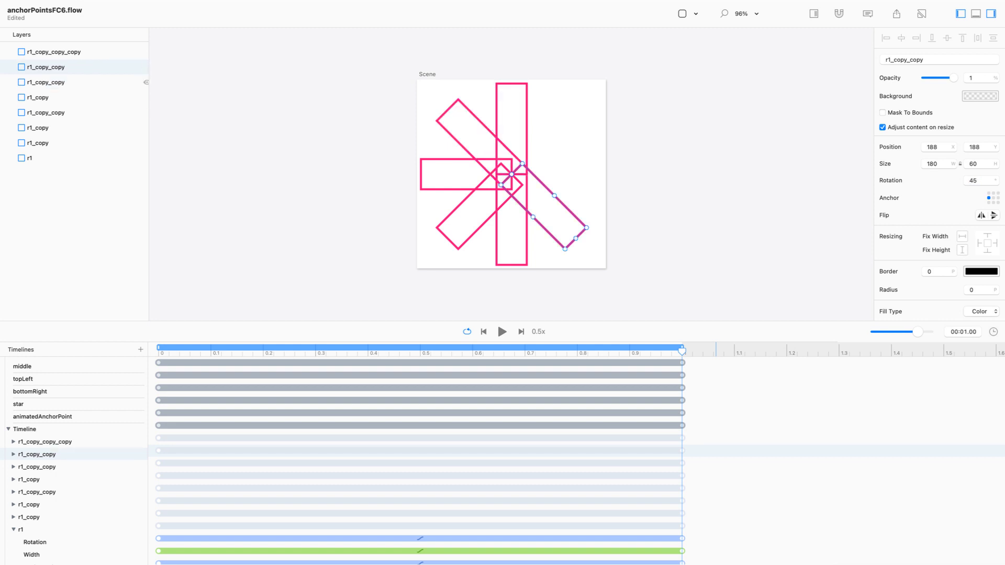
pyautogui.doubleClick(973, 181)
pyautogui.write('315')
pyautogui.press('Return')
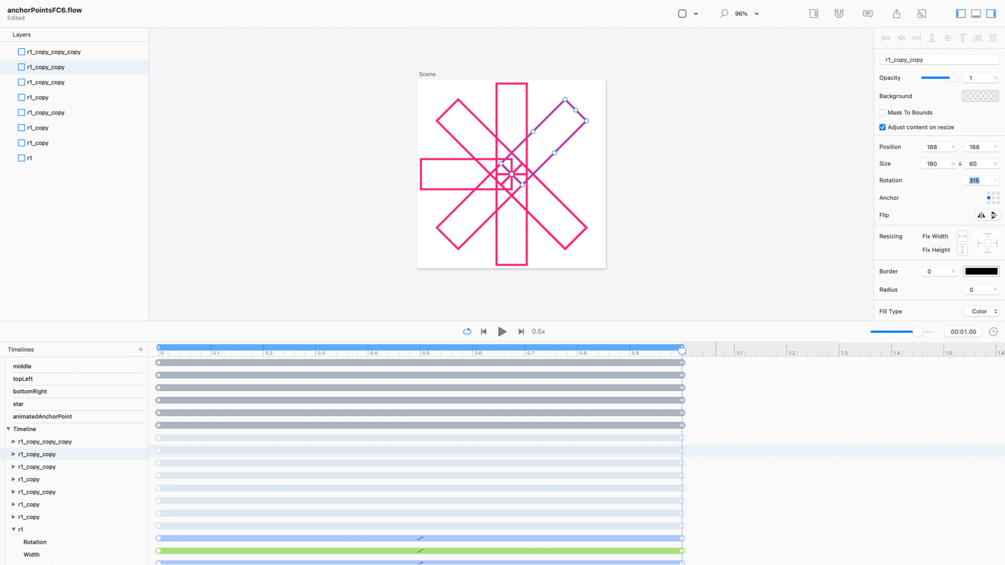
# Step: Set the rotation of the r1_copy_copy_copy layer to 360 degrees at time 1 second and play the animation
pyautogui.click(54, 52)
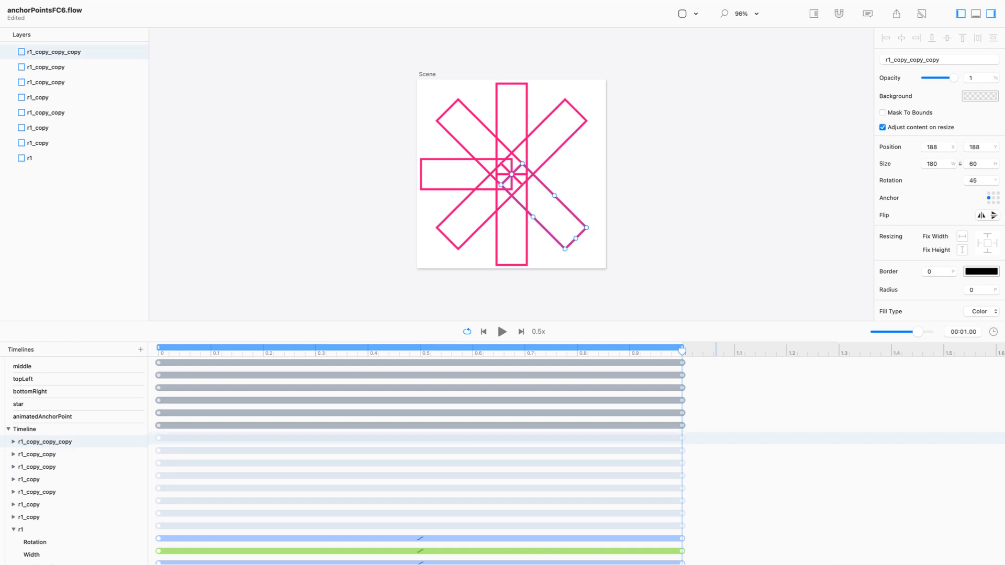
pyautogui.doubleClick(973, 180)
pyautogui.write('360')
pyautogui.press('Return')
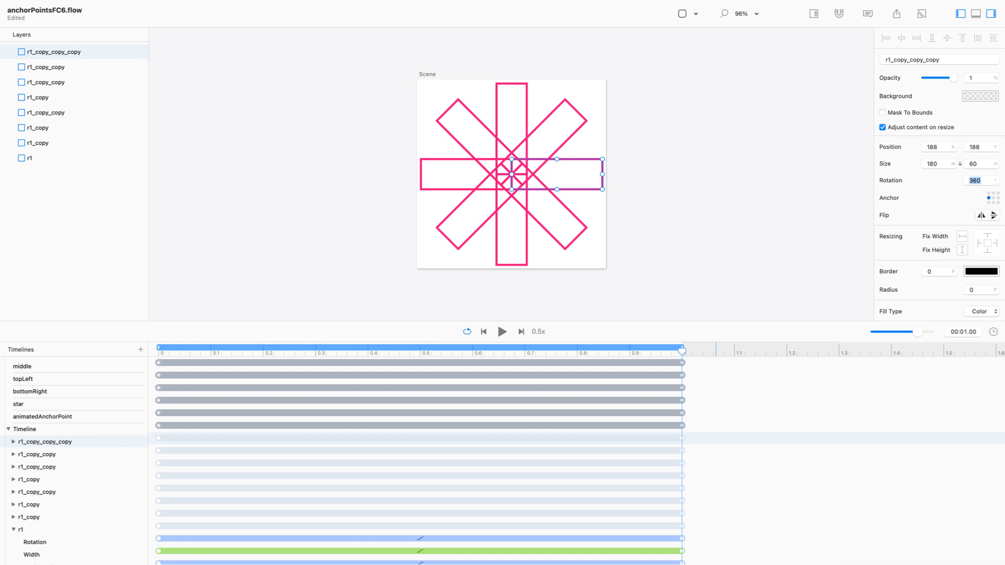
pyautogui.press('space')
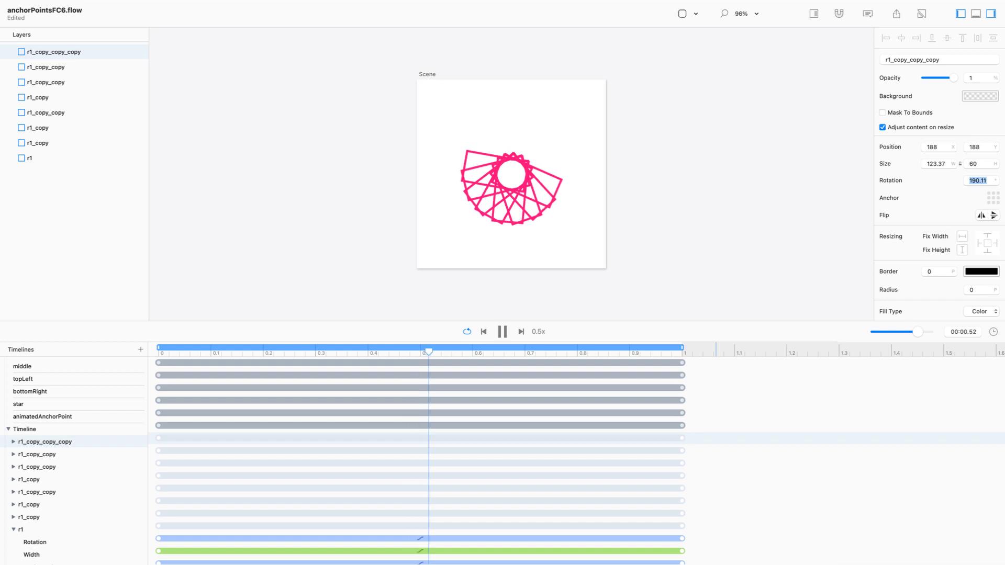
# Step: Switch to Safari and replay the shiftAnchorScaleLayerAnimated.png reference animation from the browsing history
pyautogui.press('super+Tab')
pyautogui.press('super+Tab')
pyautogui.press('super+Tab')
pyautogui.press('super+Tab')
pyautogui.press('super+shift+Tab')
pyautogui.press('super+shift+Tab')
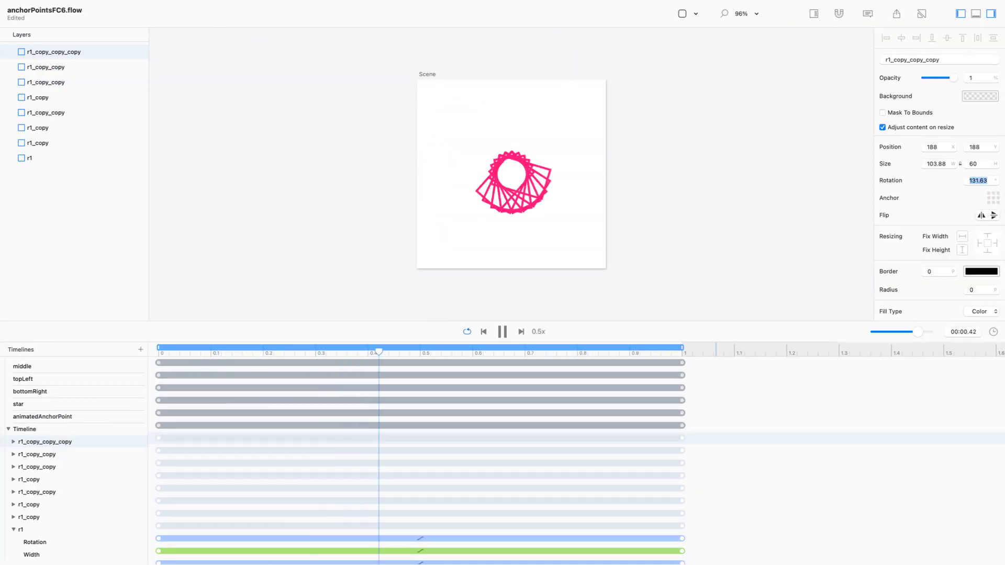
pyautogui.press('super+Tab')
pyautogui.press('super+Tab')
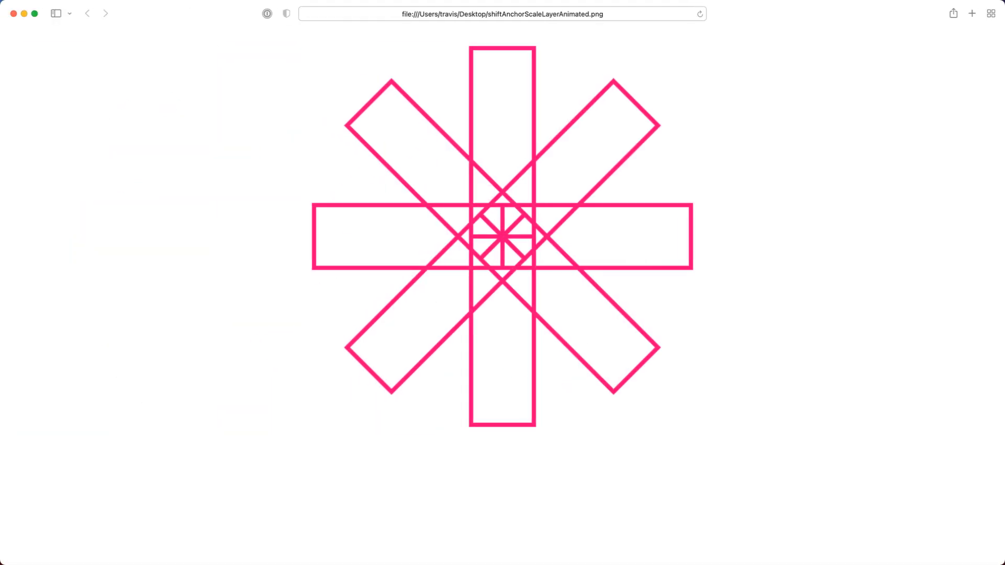
pyautogui.click(143, 5)
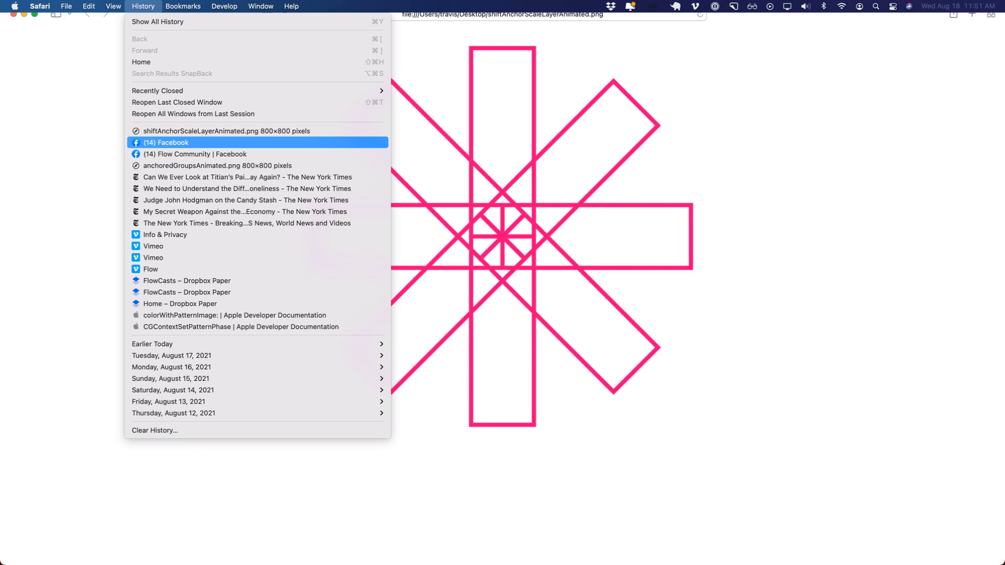
pyautogui.click(225, 131)
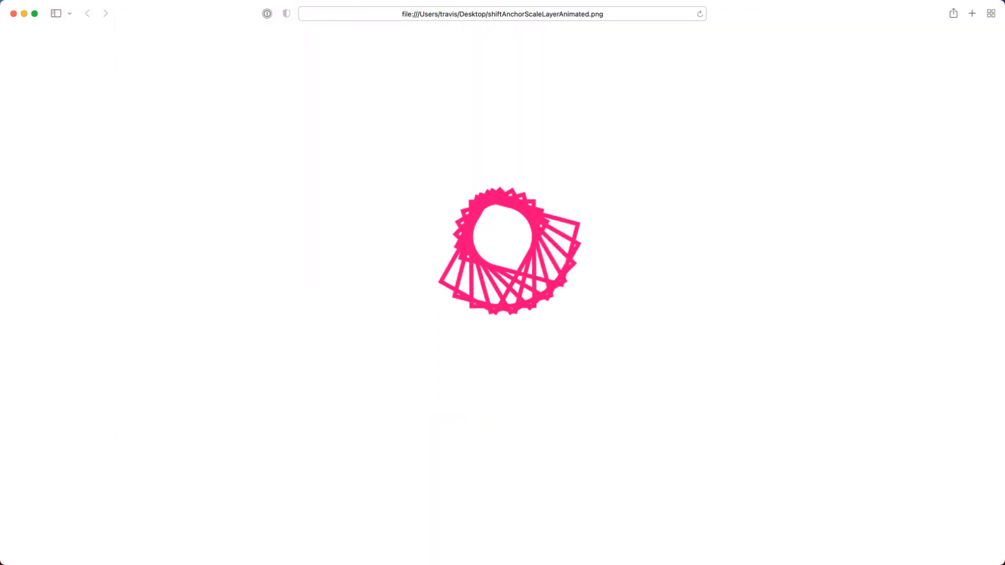
# Step: Open anchoredGroupsAnimated.png from the browsing history and reload it to view the next reference animation
pyautogui.click(183, 6)
pyautogui.moveTo(143, 6)
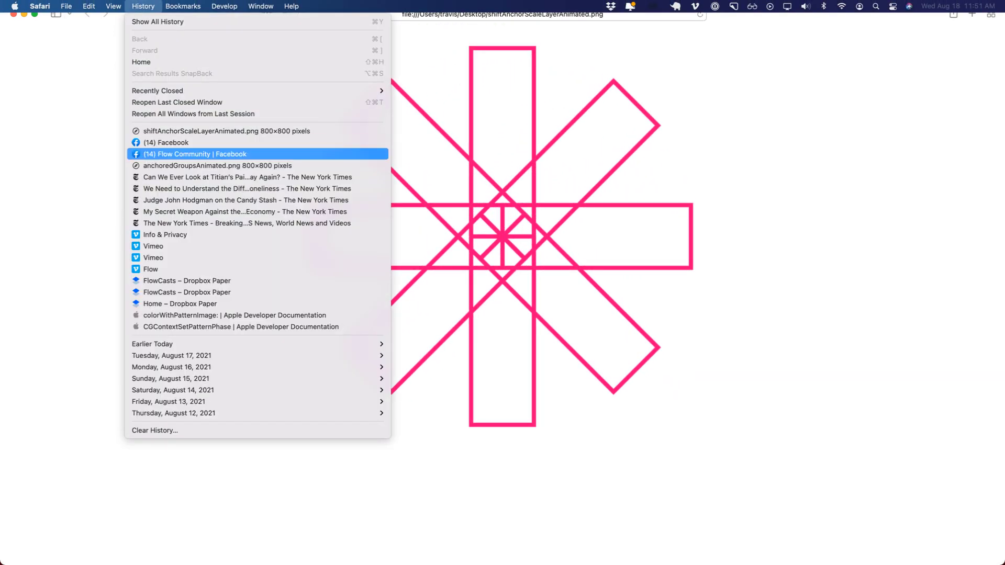
pyautogui.click(191, 166)
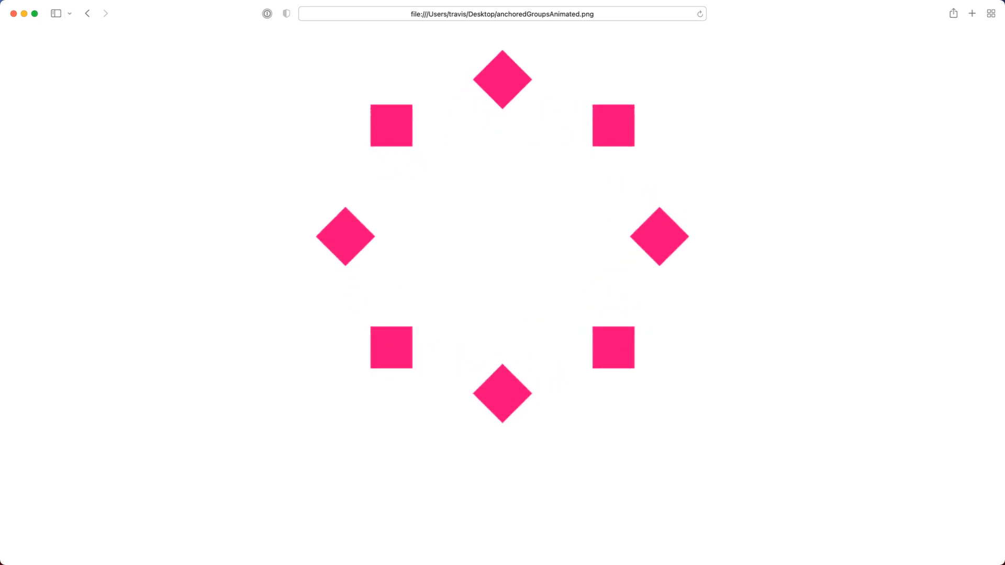
pyautogui.press('super+r')
pyautogui.press('super+r')
# Step: Switch back to Flow, stop the playback and go to an empty timeline with the playhead at 0 seconds
pyautogui.press('super+Tab')
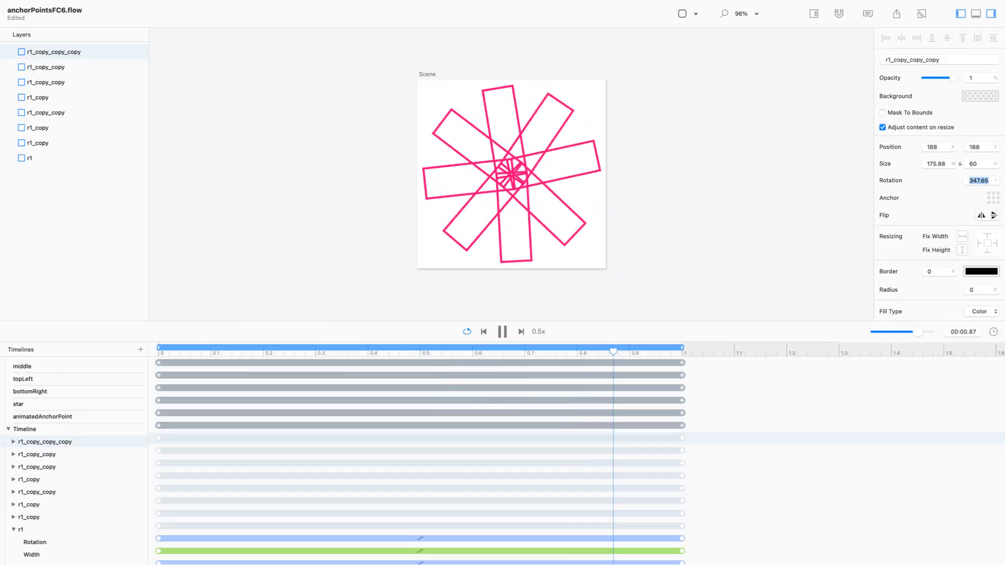
pyautogui.click(24, 429)
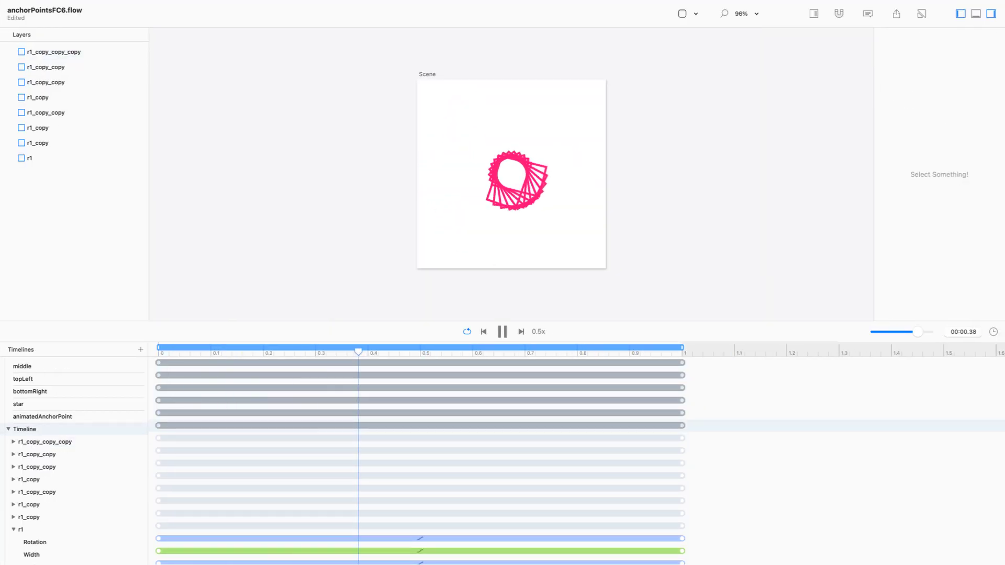
pyautogui.press('space')
pyautogui.moveTo(578, 351); pyautogui.dragTo(158, 351)
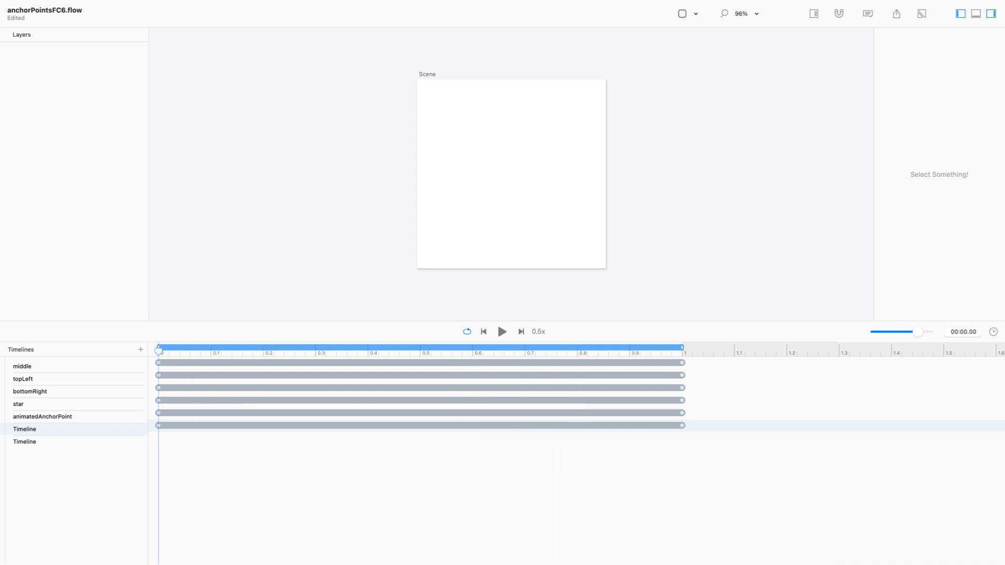
# Step: Insert a rectangle shape into the empty scene and turn on Relative Mode
pyautogui.click(511, 174)
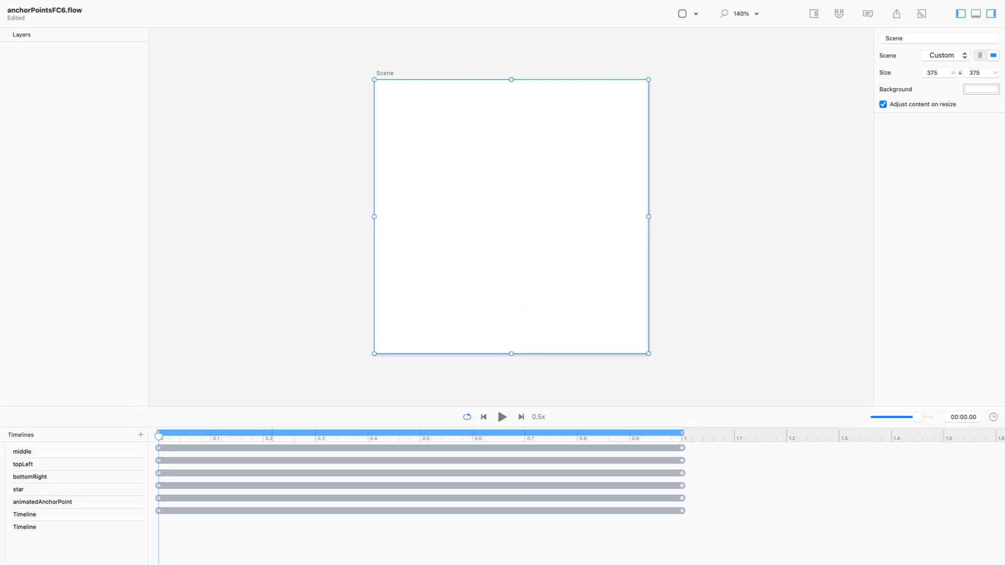
pyautogui.click(696, 14)
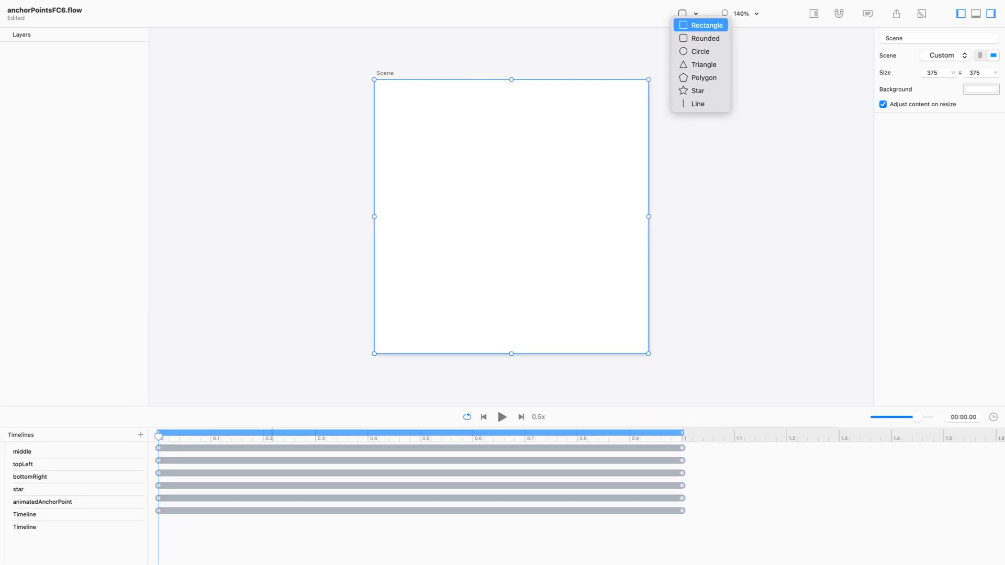
pyautogui.click(706, 25)
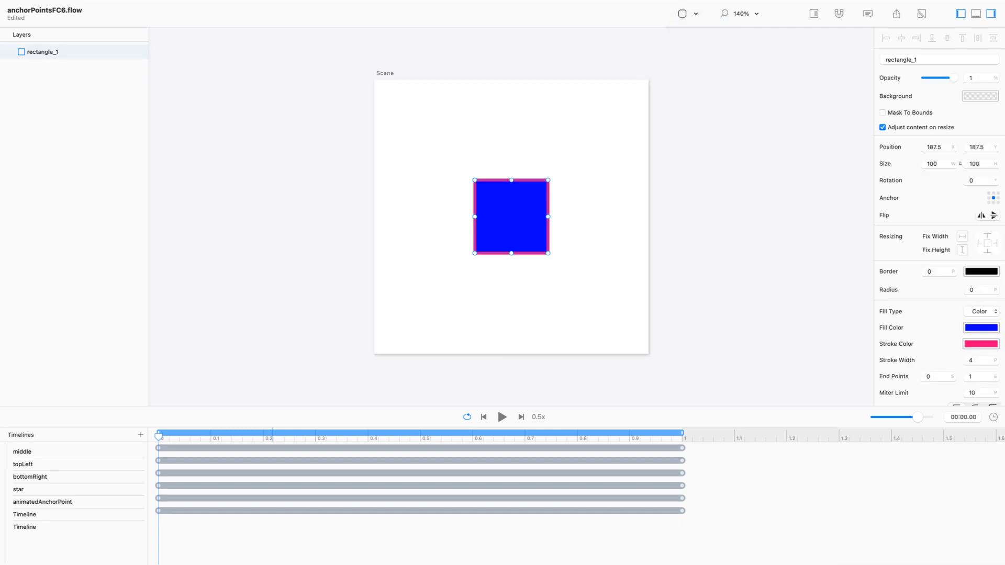
pyautogui.click(839, 13)
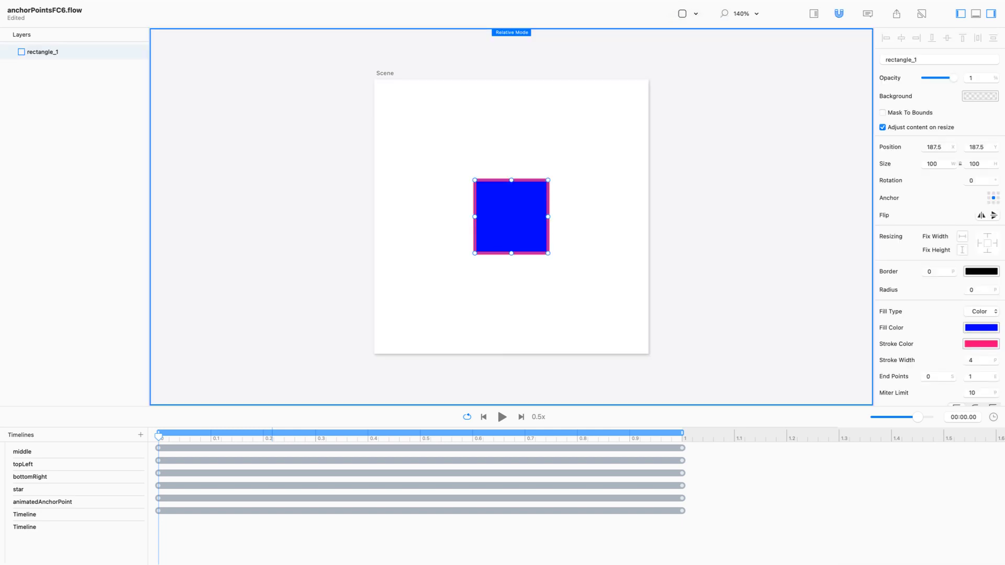
# Step: Fill the rectangle with the stroke's pink and set its stroke color opacity to 0%
pyautogui.click(973, 327)
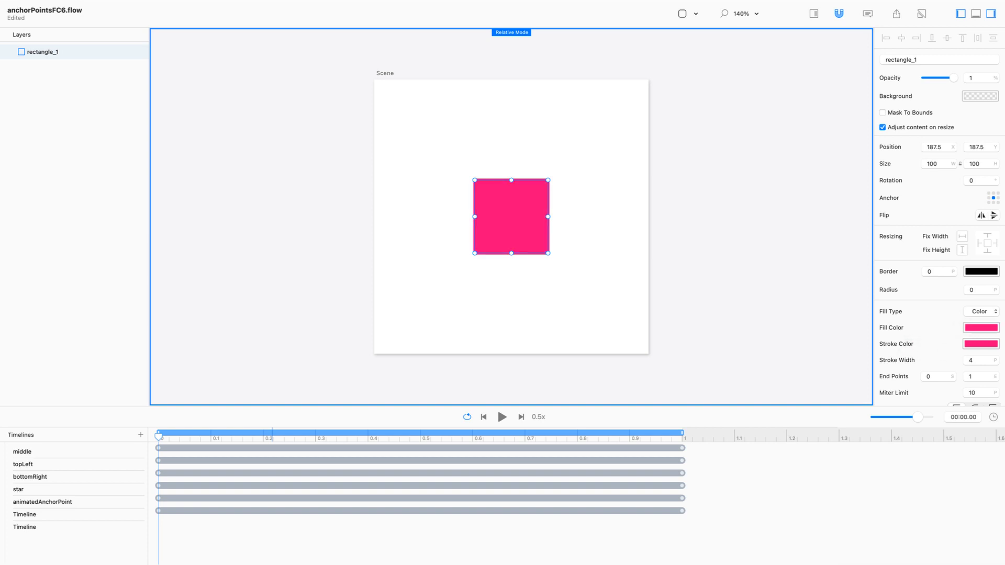
pyautogui.click(980, 344)
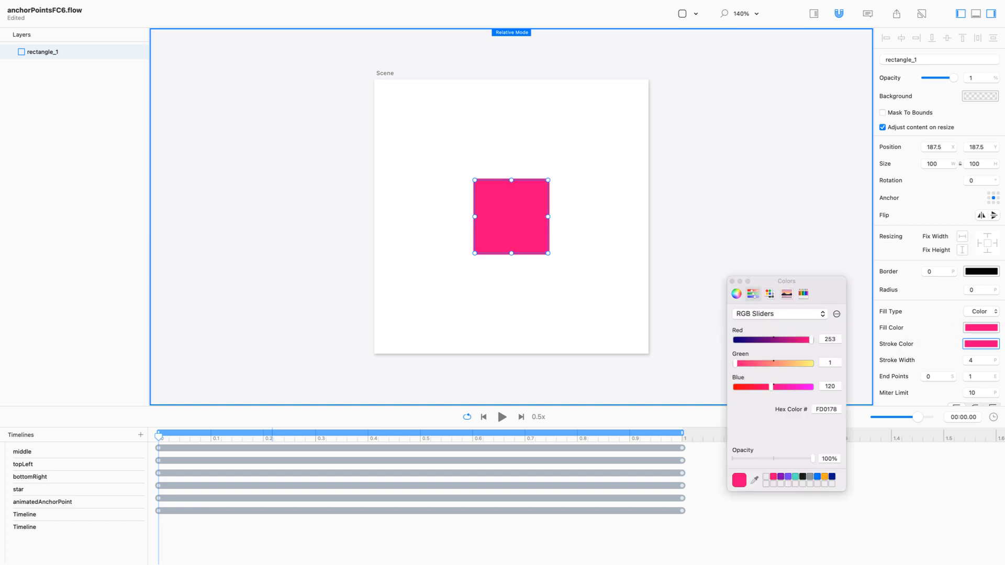
pyautogui.doubleClick(829, 459)
pyautogui.write('0')
pyautogui.press('Return')
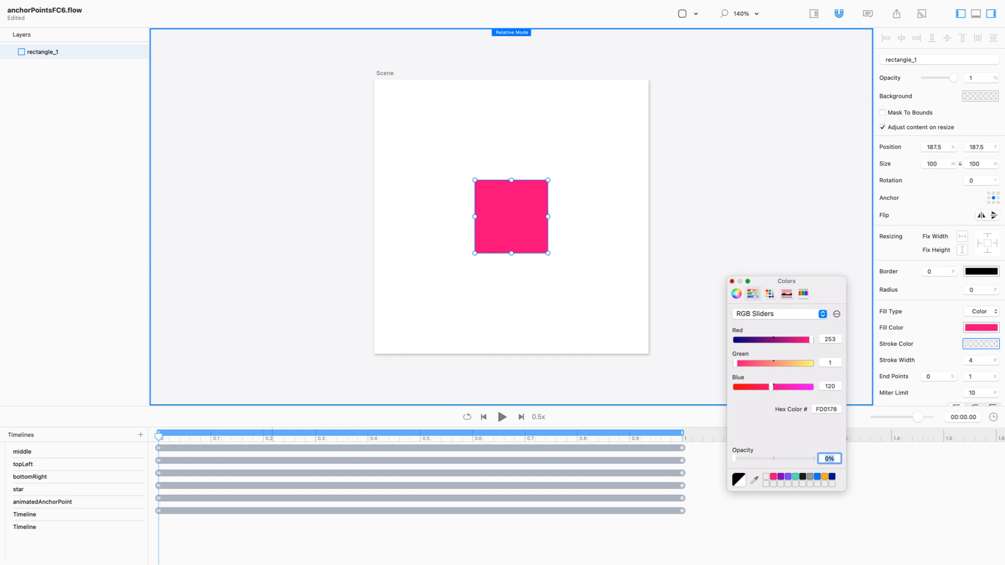
pyautogui.click(732, 282)
pyautogui.click(730, 283)
pyautogui.click(511, 217)
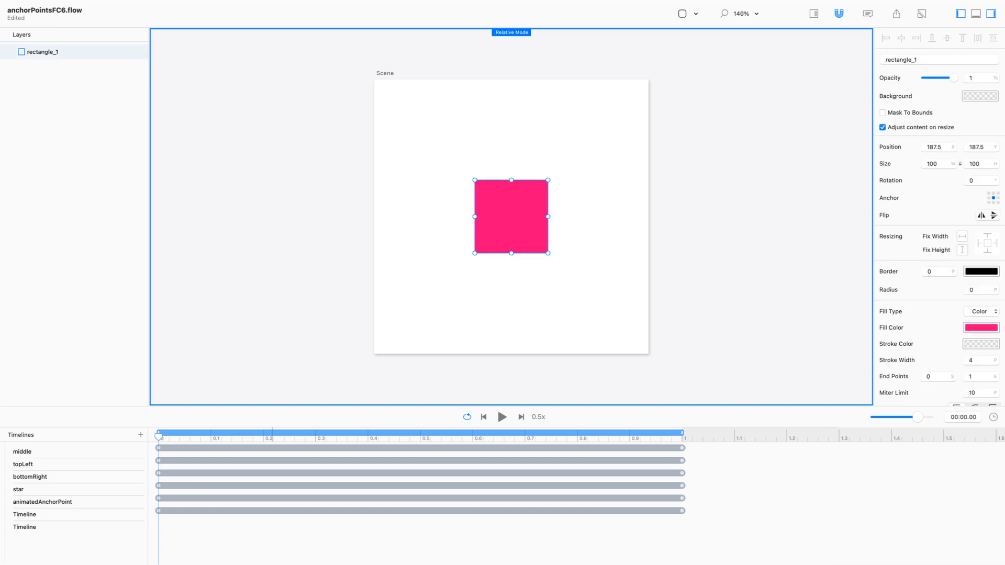
# Step: Resize the pink rectangle to 40 by 40
pyautogui.click(972, 181)
pyautogui.click(933, 164)
pyautogui.write('60')
pyautogui.press('Return')
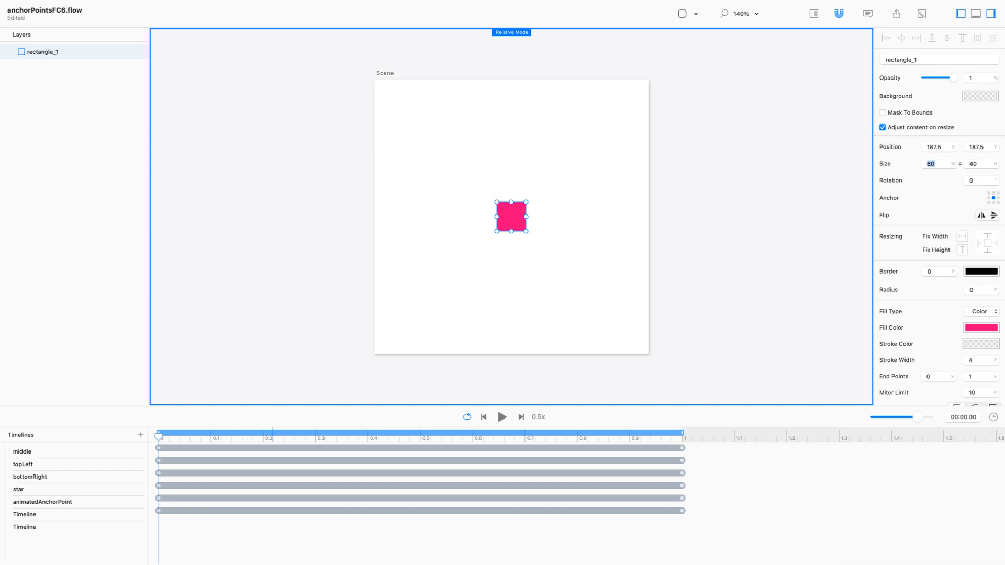
pyautogui.write('40')
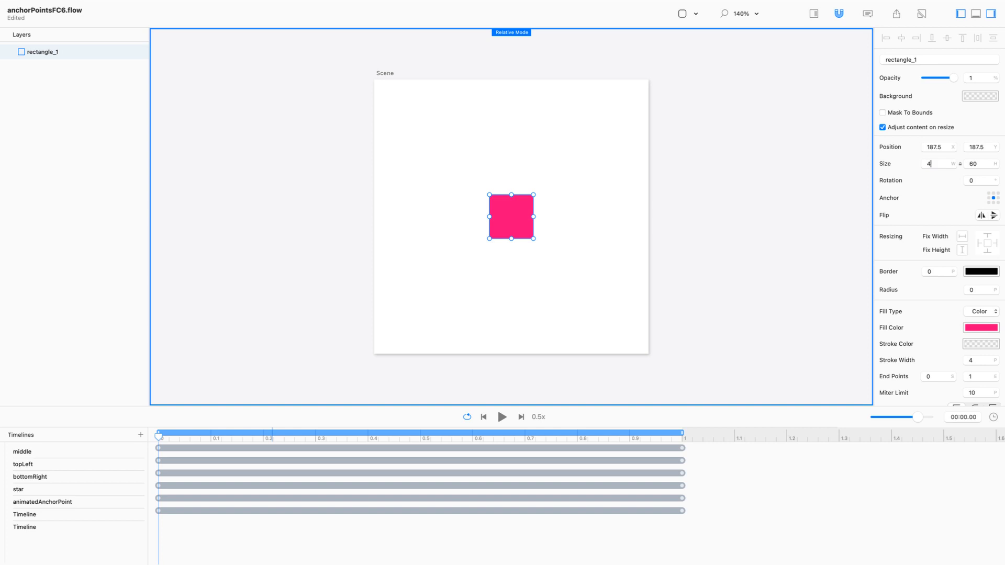
pyautogui.press('Return')
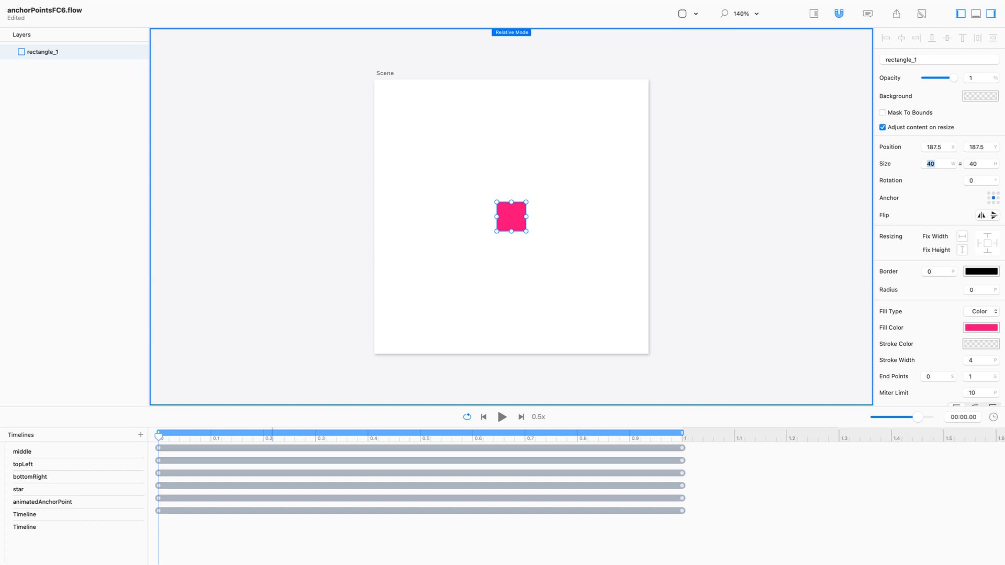
# Step: Rename the rectangle layer to r1
pyautogui.click(581, 225)
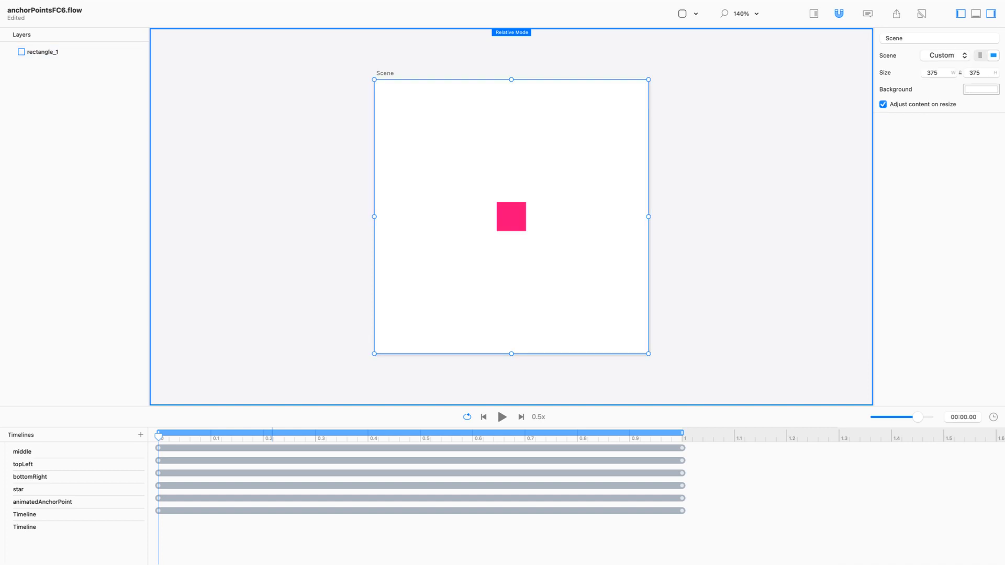
pyautogui.doubleClick(43, 52)
pyautogui.write('1r1')
pyautogui.press('Return')
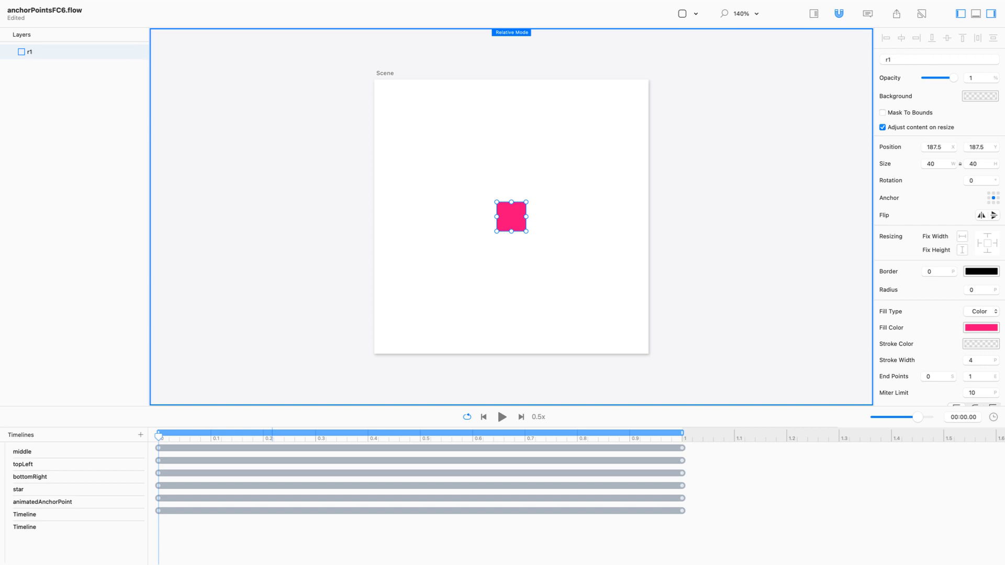
# Step: Insert an empty layer above r1 in the scene
pyautogui.click(84, 7)
pyautogui.moveTo(137, 6)
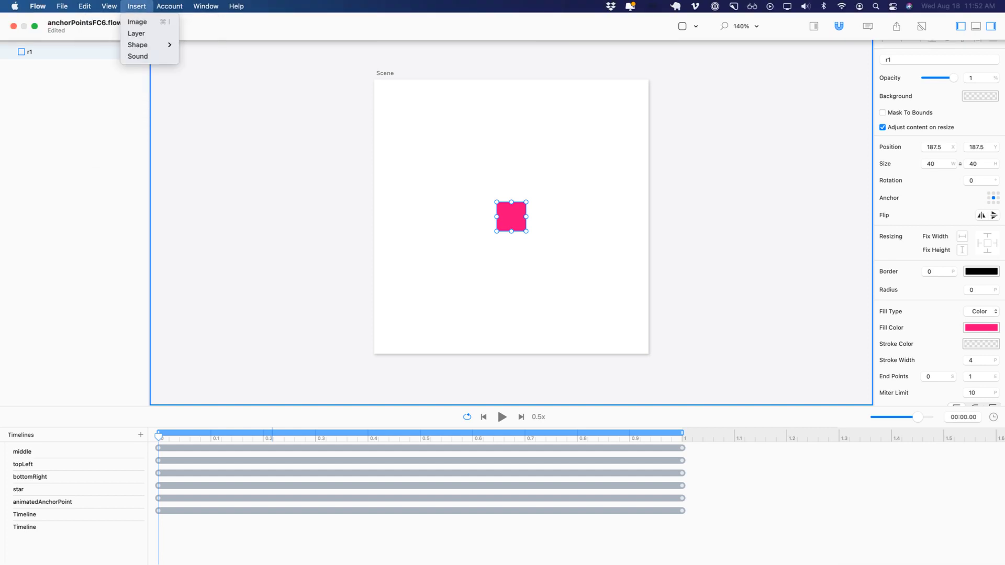
pyautogui.click(136, 33)
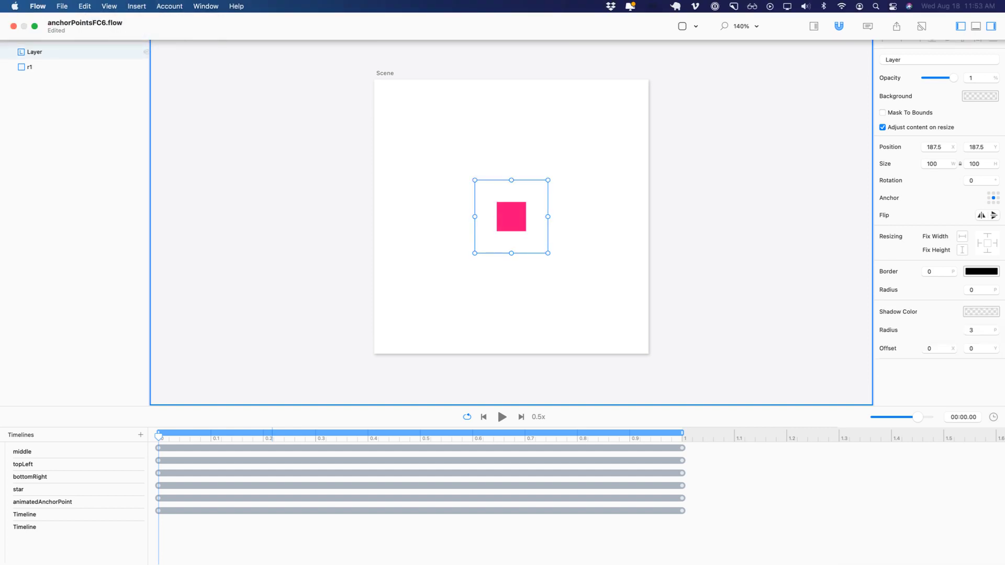
# Step: Resize the new empty layer to 150 wide by 10 high, without keeping its proportions
pyautogui.click(932, 163)
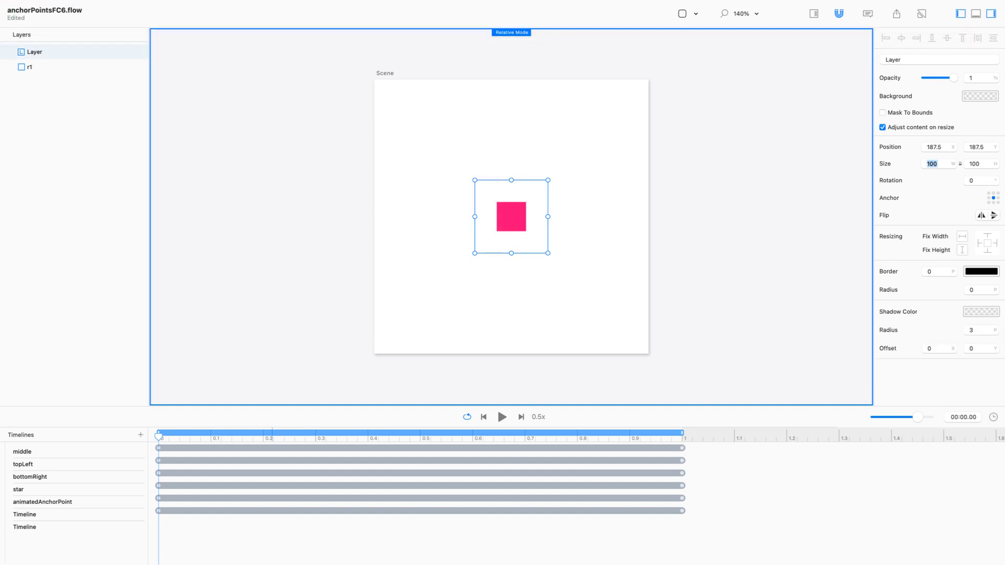
pyautogui.write('150')
pyautogui.press('Return')
pyautogui.click(960, 164)
pyautogui.press('Tab')
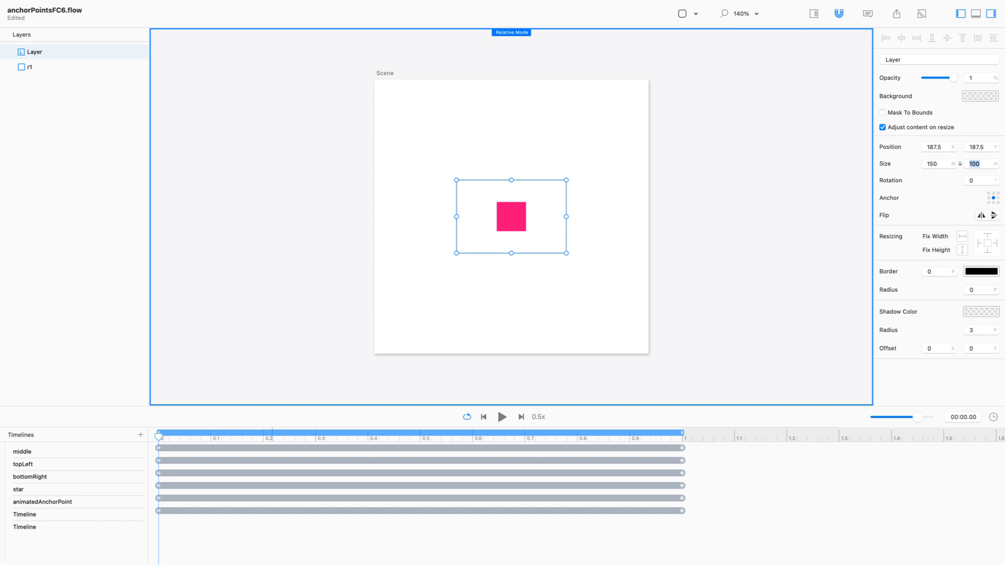
pyautogui.write('10')
pyautogui.press('Return')
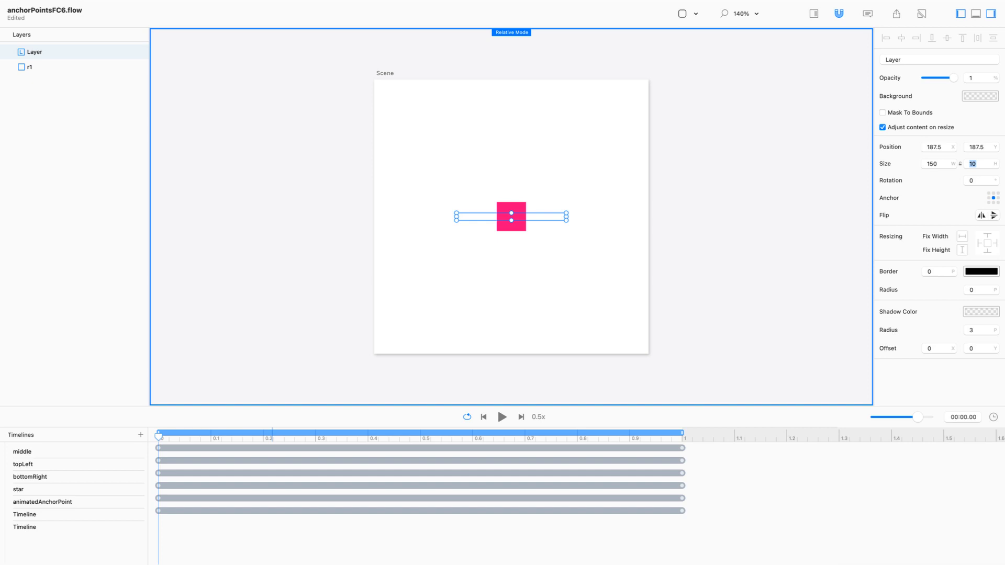
# Step: Set the 150 by 10 layer's background color to dark blue 01168A
pyautogui.click(980, 96)
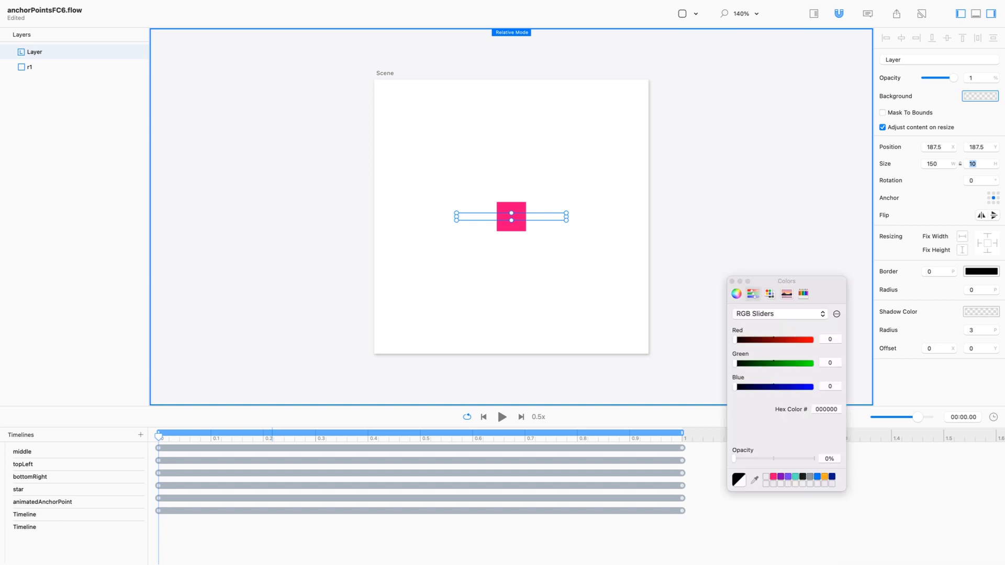
pyautogui.click(832, 477)
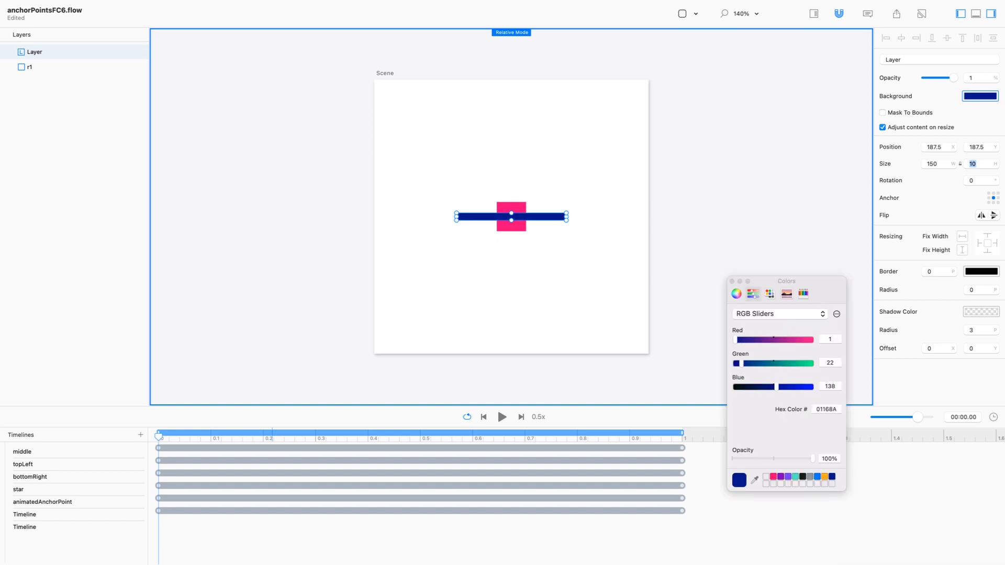
pyautogui.click(732, 281)
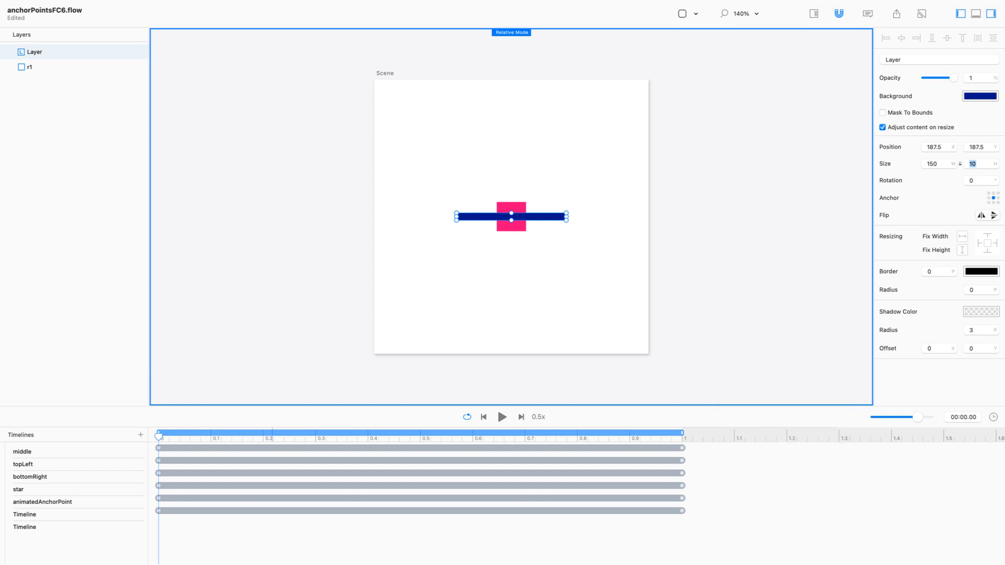
# Step: Resize the scene to 400 by 400 with content adjustment on resize turned off
pyautogui.click(600, 279)
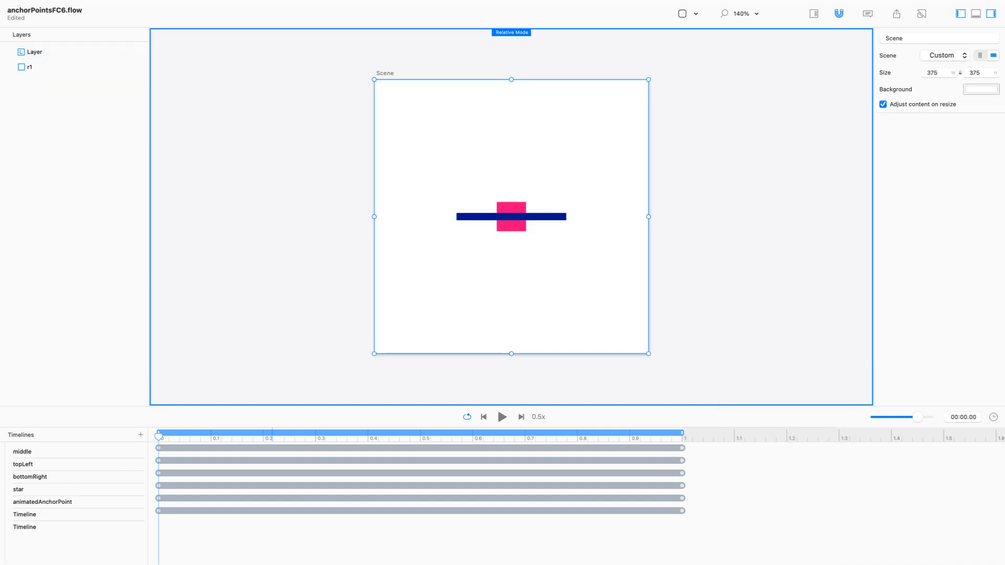
pyautogui.click(883, 104)
pyautogui.doubleClick(932, 73)
pyautogui.write('400')
pyautogui.press('Return')
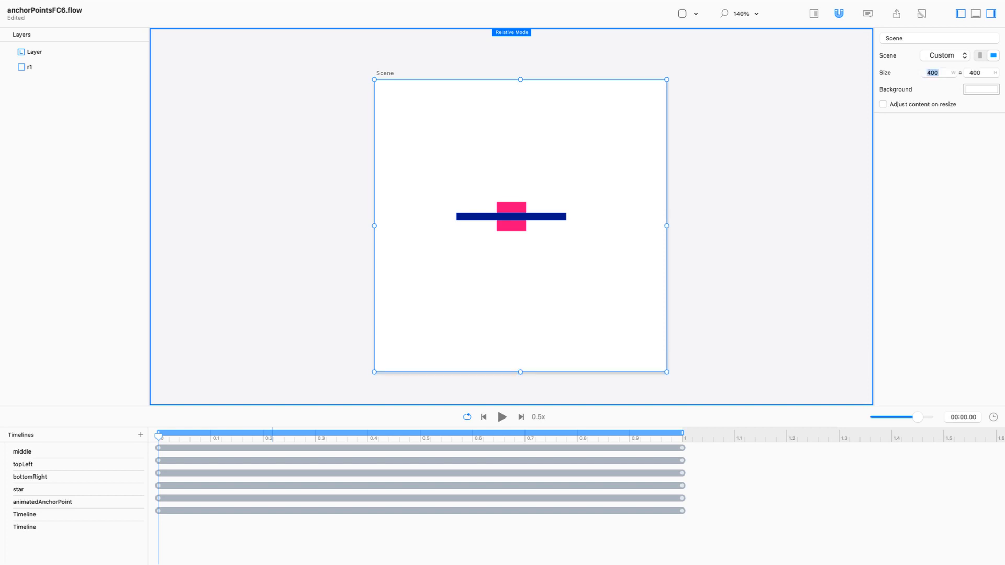
# Step: Center the pink square horizontally in the scene and place the blue bar at 275, 188, starting from the square's center
pyautogui.press('super+r')
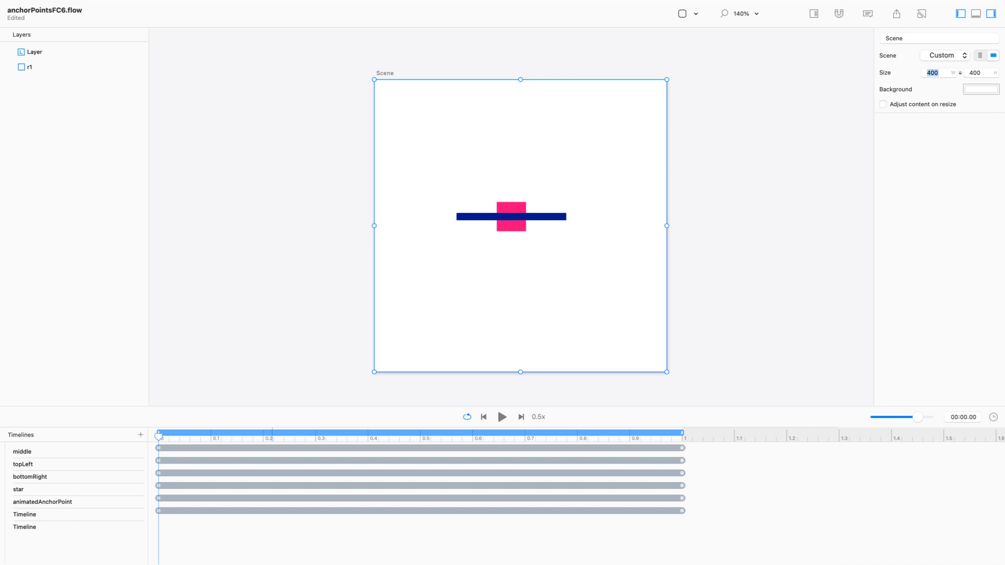
pyautogui.press('super+r')
pyautogui.click(733, 183)
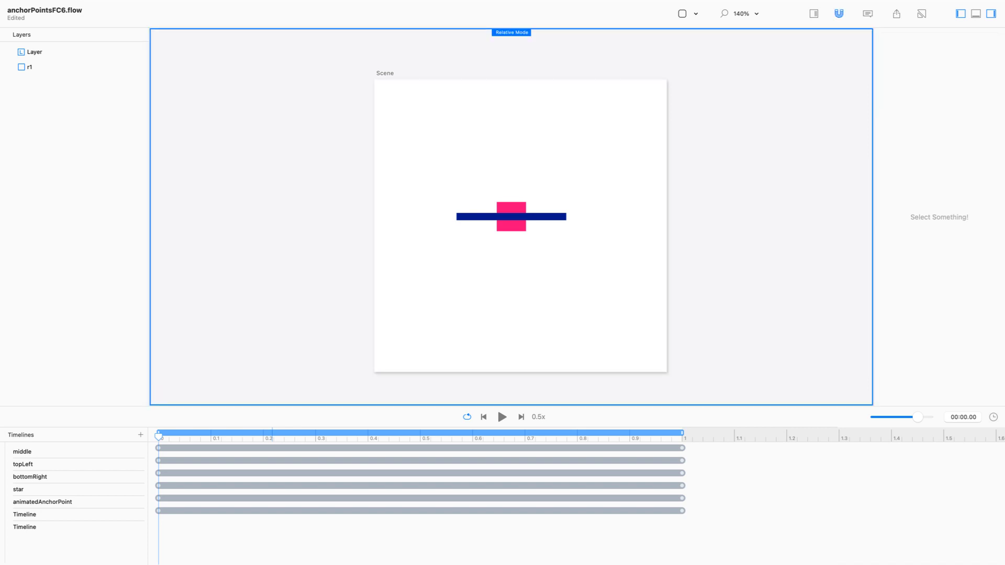
pyautogui.click(511, 208)
pyautogui.moveTo(511, 207); pyautogui.dragTo(614, 217)
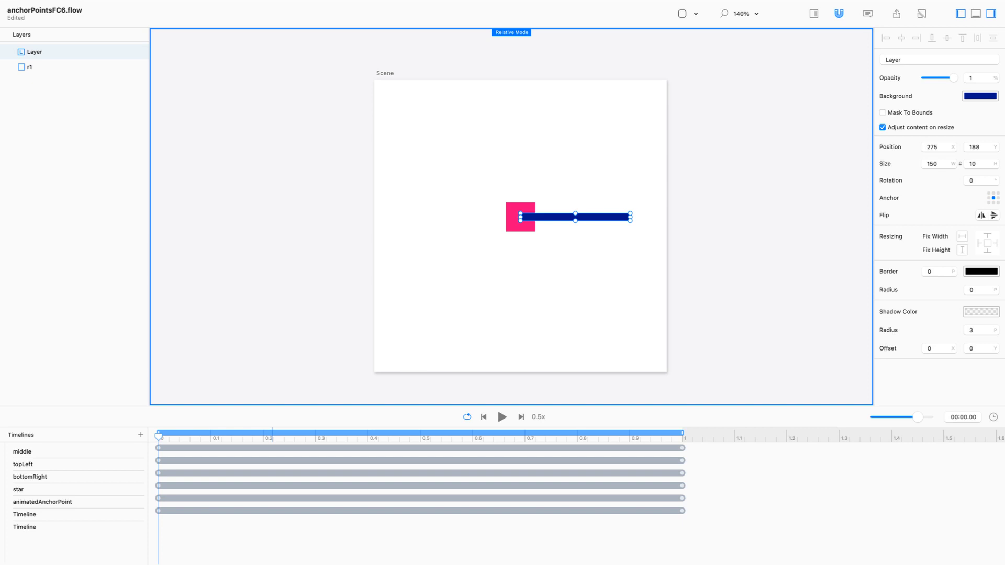
# Step: Nest r1 inside the blue bar layer and rename the resulting group to g1
pyautogui.moveTo(30, 67)
pyautogui.mouseDown()
pyautogui.moveTo(67, 81)
pyautogui.moveTo(78, 105)
pyautogui.moveTo(42, 103)
pyautogui.moveTo(73, 87)
pyautogui.moveTo(42, 52)
pyautogui.mouseUp()
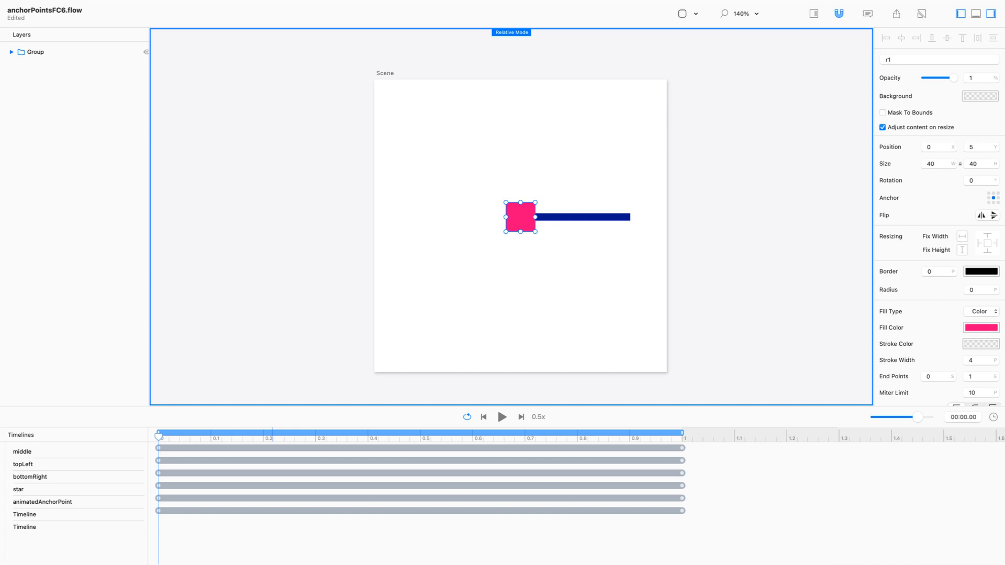
pyautogui.click(12, 52)
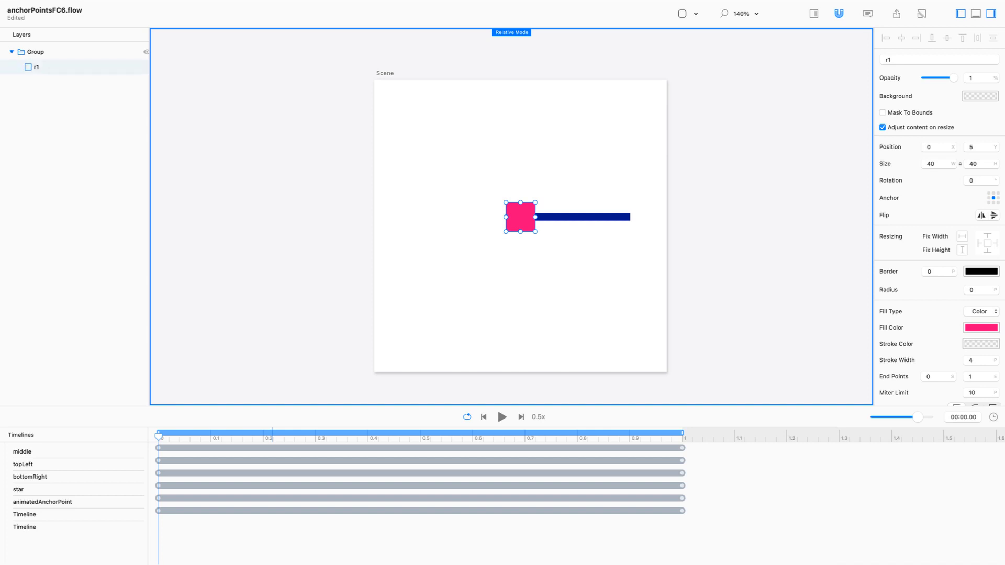
pyautogui.doubleClick(36, 52)
pyautogui.write('g1')
pyautogui.press('Return')
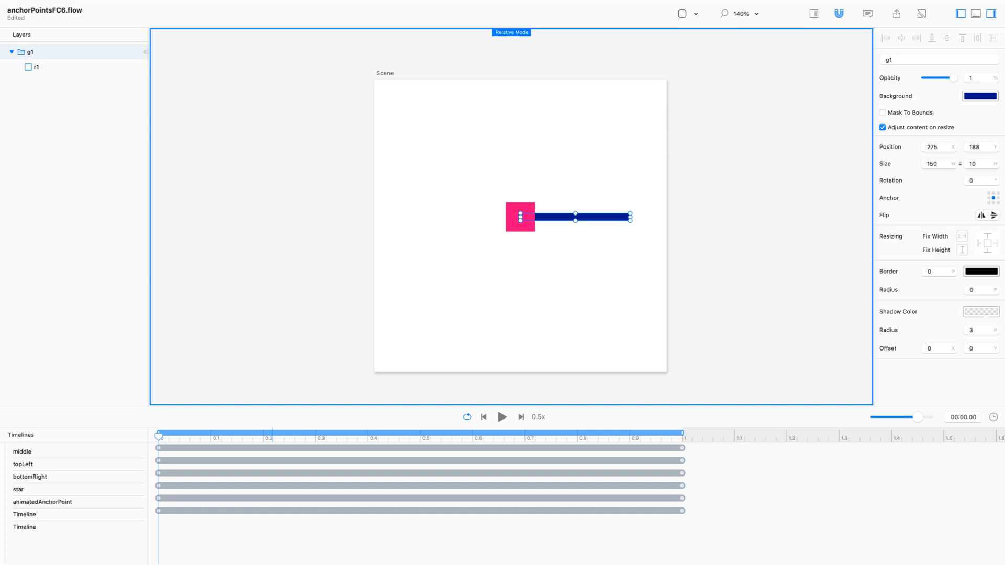
# Step: With Relative Mode off, move r1 to the far end of the blue bar, X 150, at the 1-second mark
pyautogui.press('r')
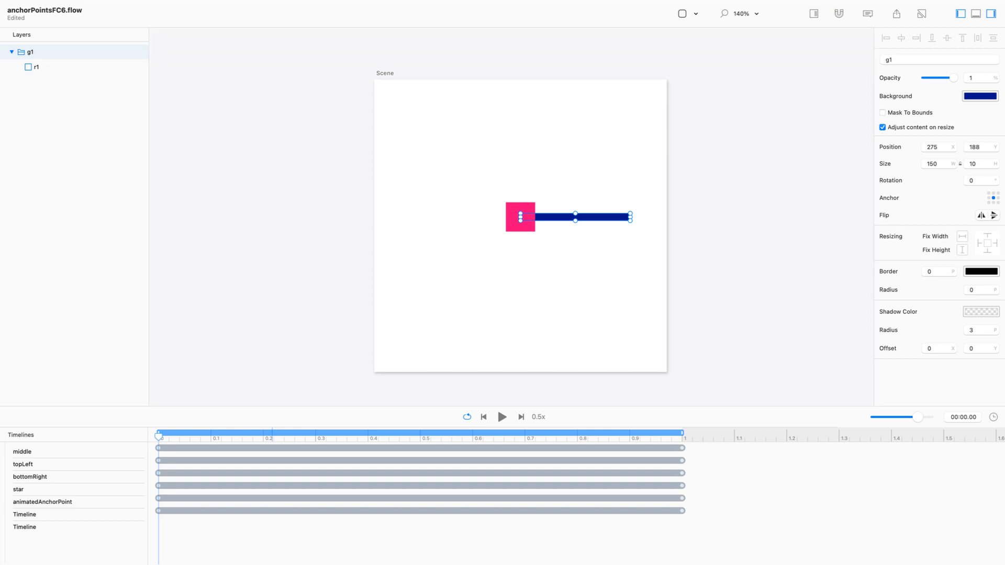
pyautogui.moveTo(159, 435); pyautogui.dragTo(754, 436)
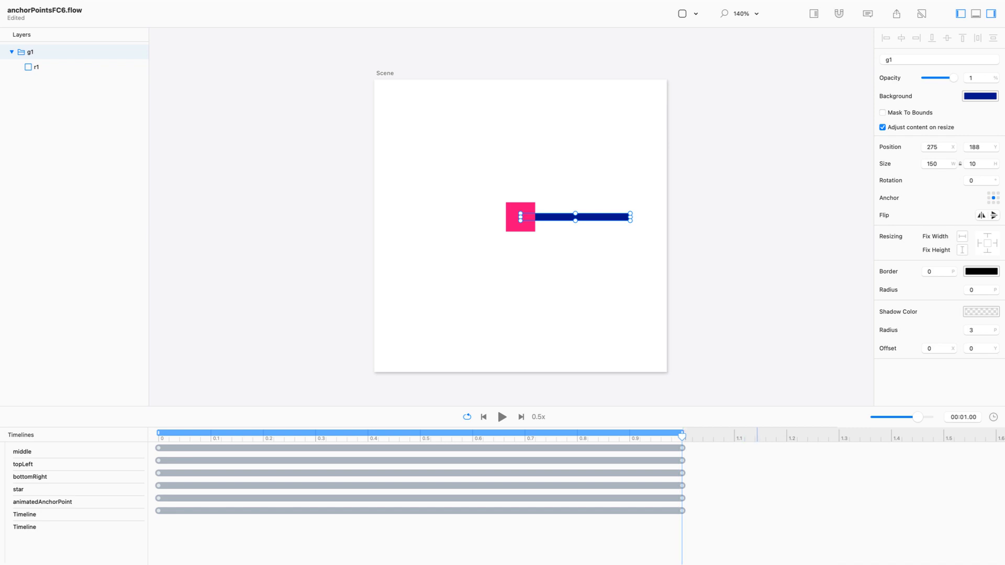
pyautogui.press('Escape')
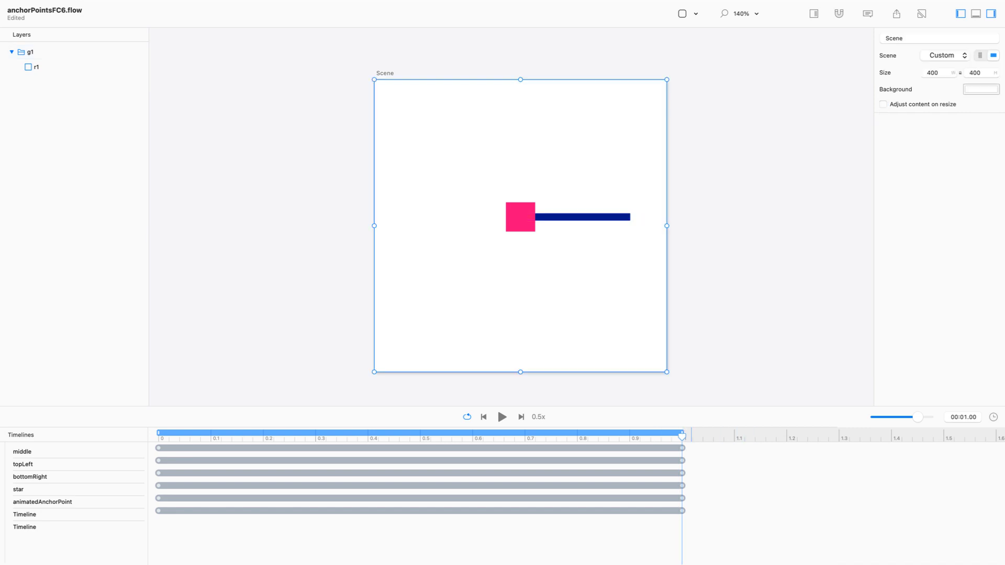
pyautogui.click(146, 67)
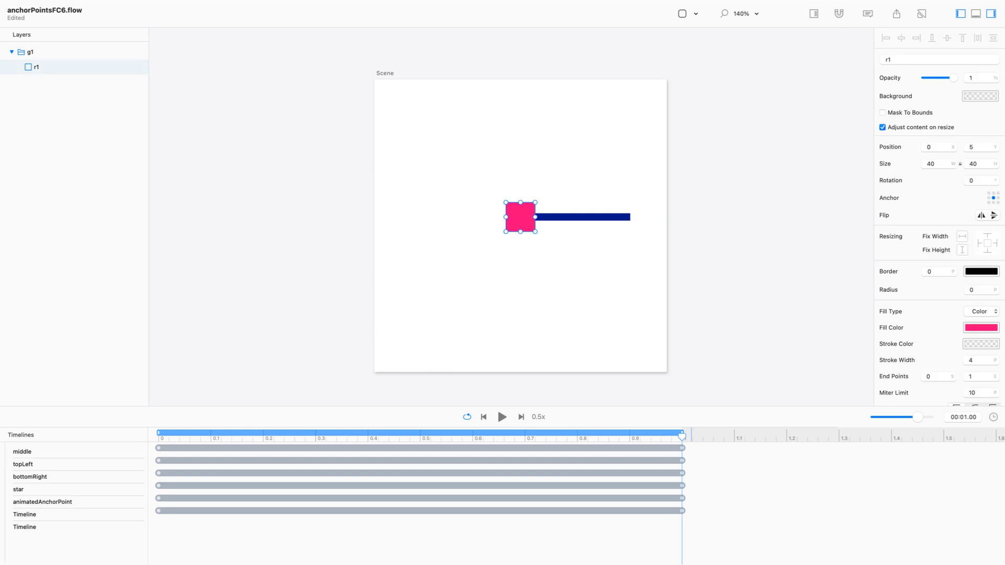
pyautogui.moveTo(520, 216); pyautogui.dragTo(631, 217)
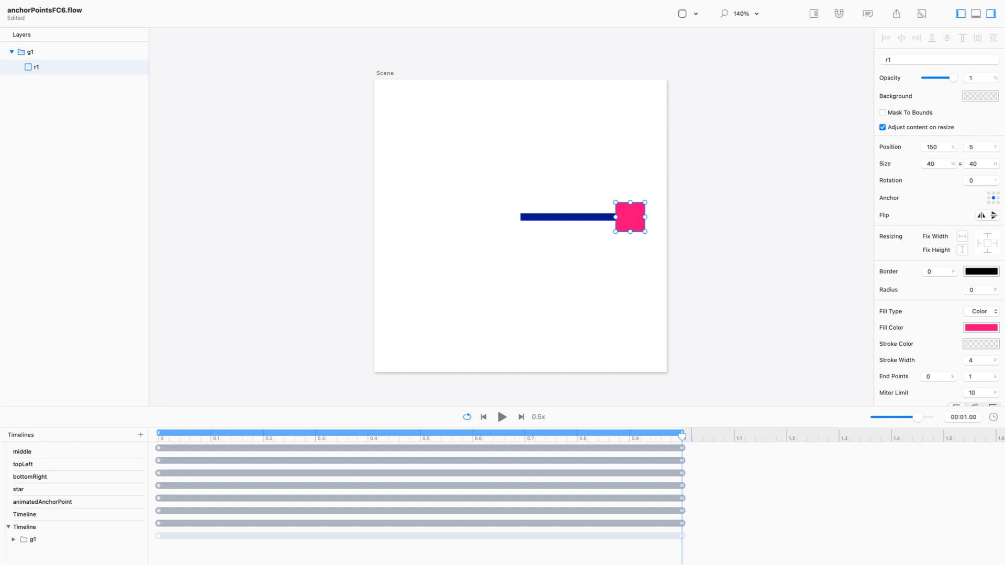
# Step: Set r1's rotation to 135 degrees at 1 second, expand its animated properties, and return the playhead to the start
pyautogui.click(972, 181)
pyautogui.write('135')
pyautogui.press('Return')
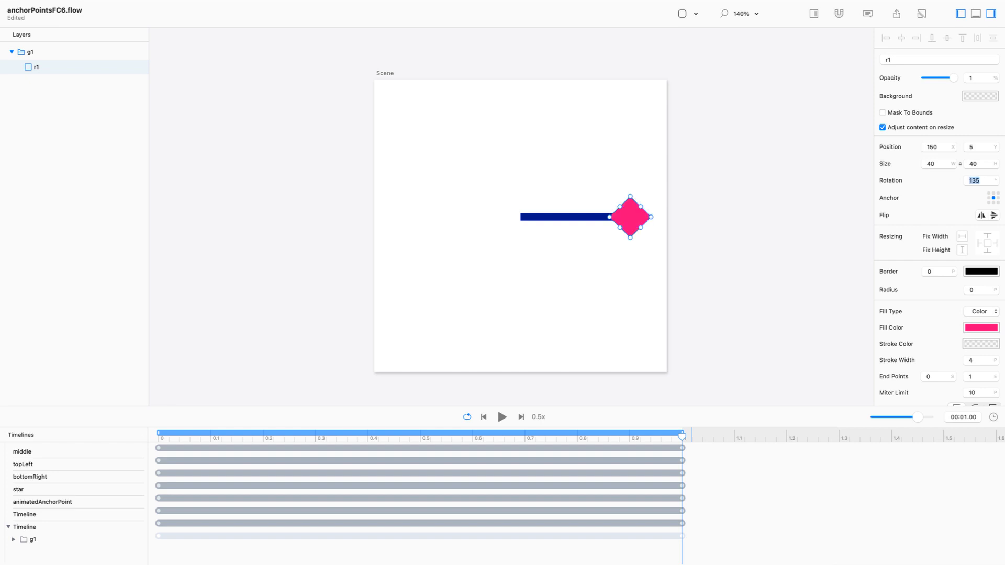
pyautogui.click(13, 539)
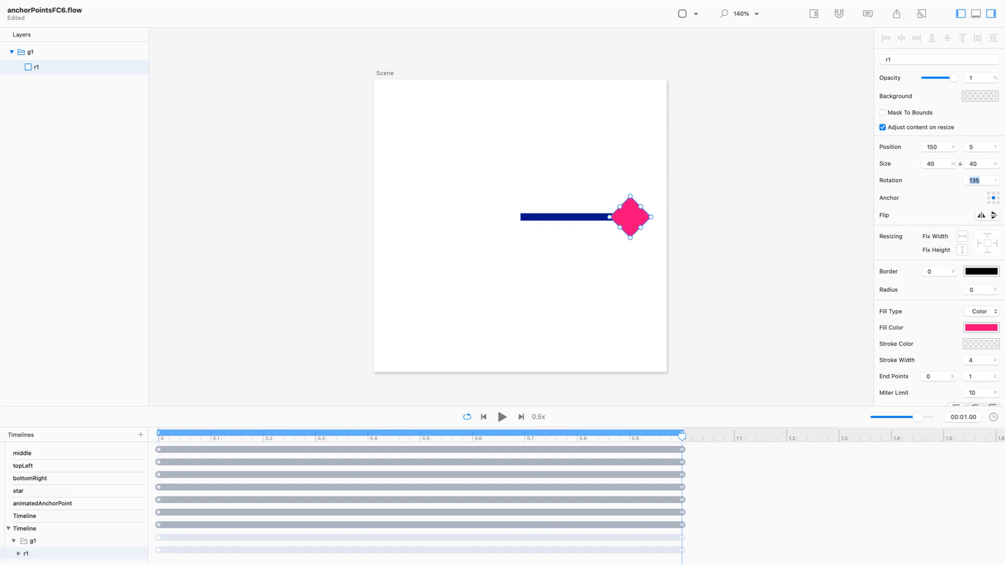
pyautogui.press('Right')
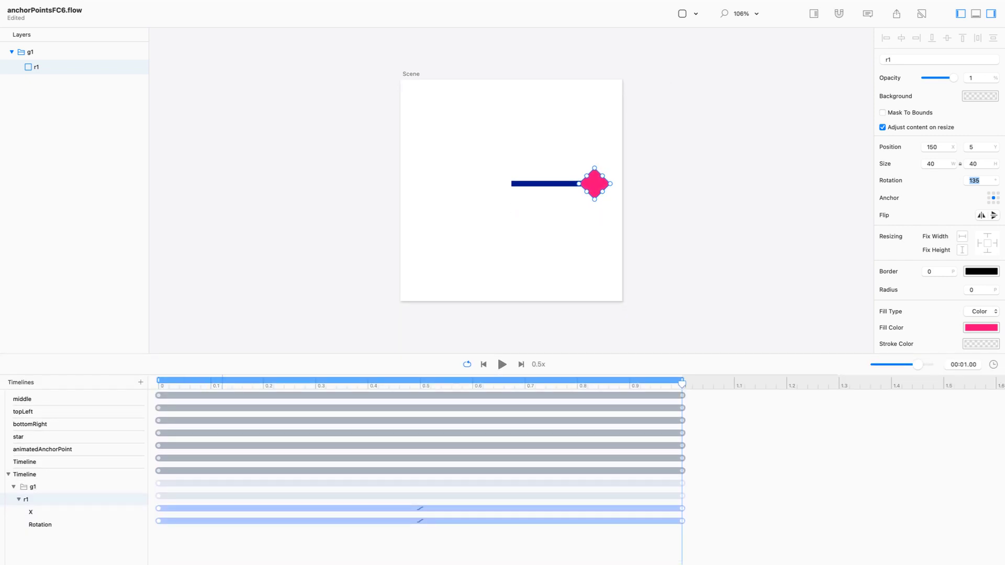
pyautogui.moveTo(262, 382); pyautogui.dragTo(158, 382)
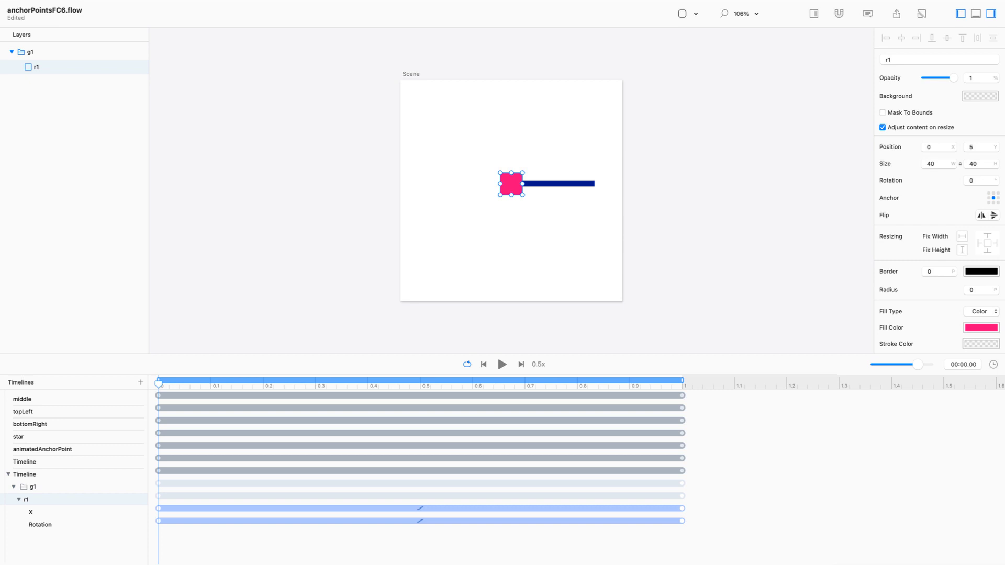
# Step: Try rotating g1 to 45 degrees about its center anchor at the 1-second mark, then undo the rotation
pyautogui.click(211, 209)
pyautogui.click(145, 52)
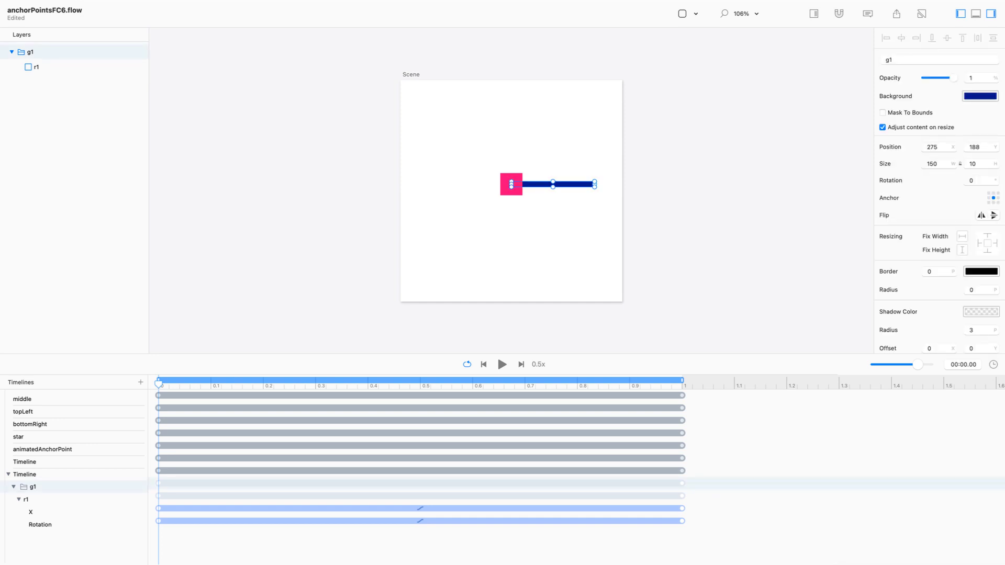
pyautogui.click(682, 382)
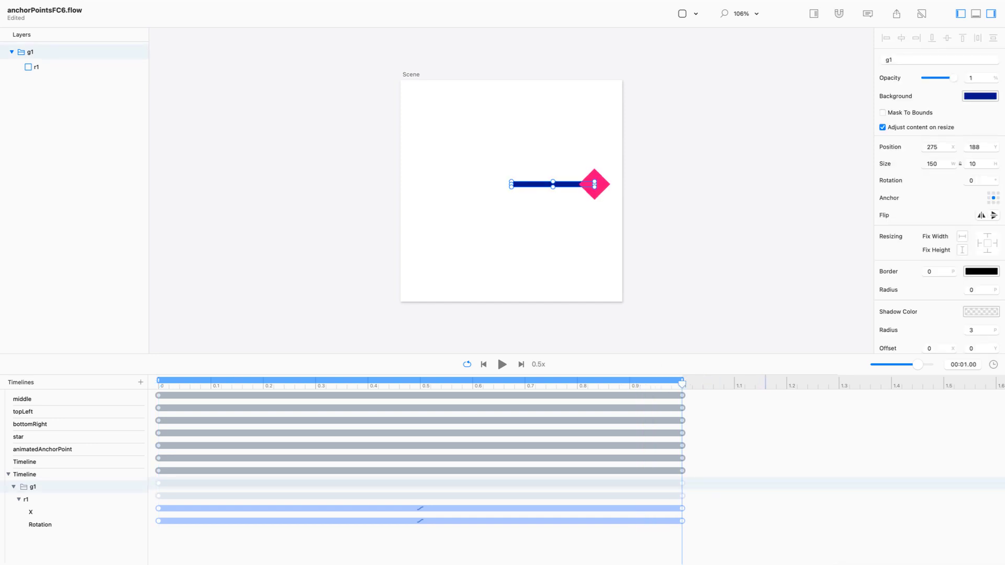
pyautogui.click(971, 180)
pyautogui.write('45')
pyautogui.press('Return')
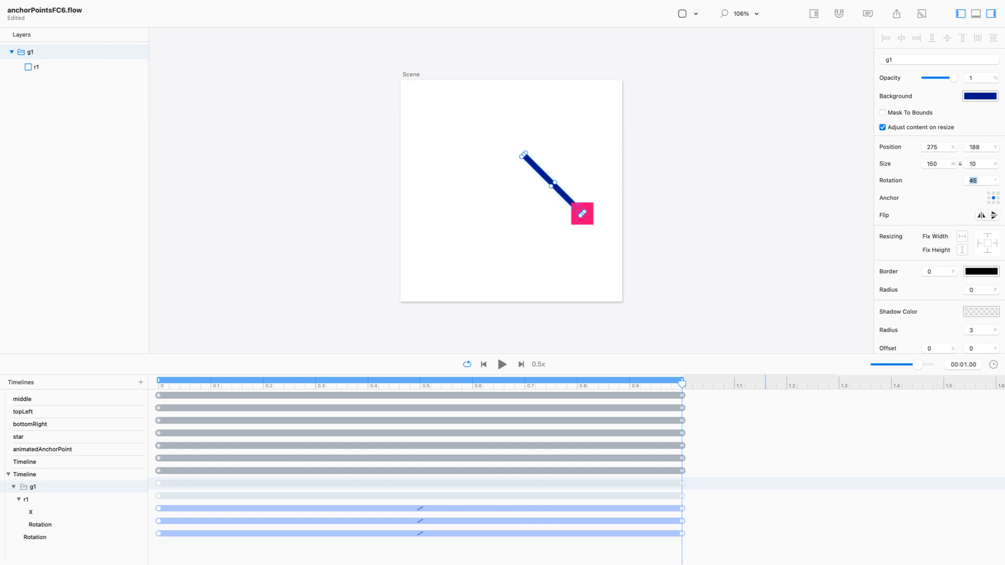
pyautogui.press('super+z')
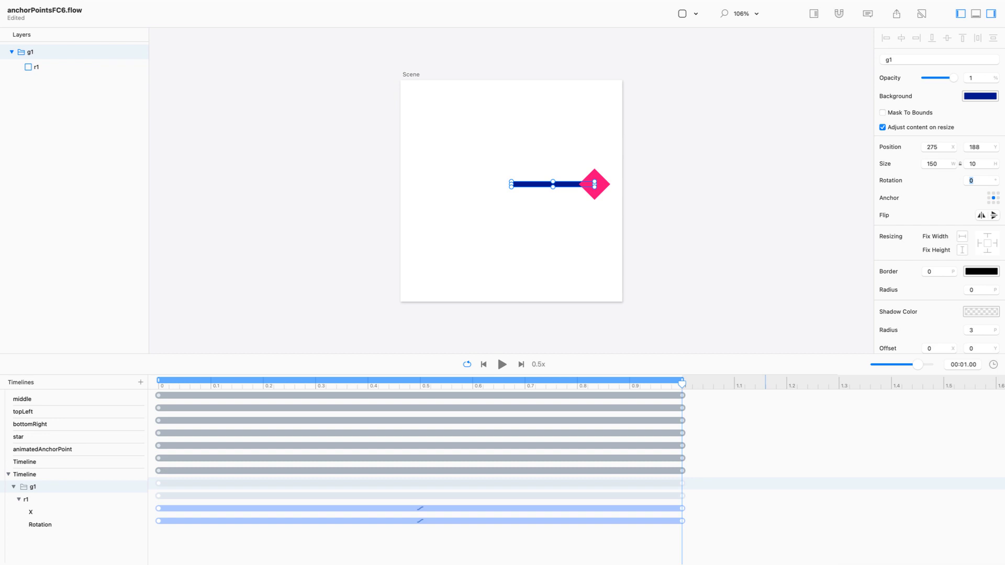
# Step: Set g1's anchor to its middle-left point in Relative Mode, and animate its rotation to 45 degrees at 1 second
pyautogui.press('r')
pyautogui.click(989, 198)
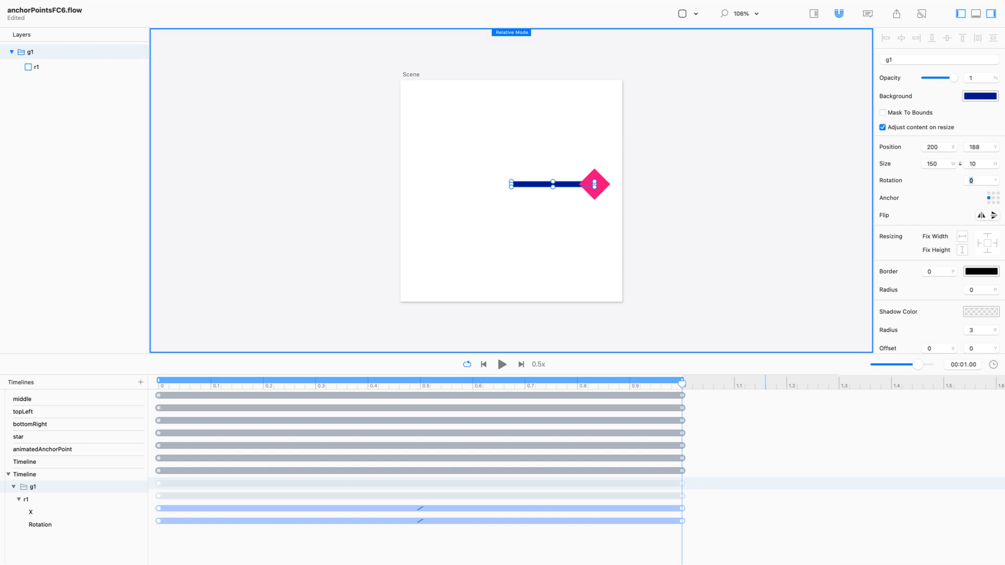
pyautogui.press('r')
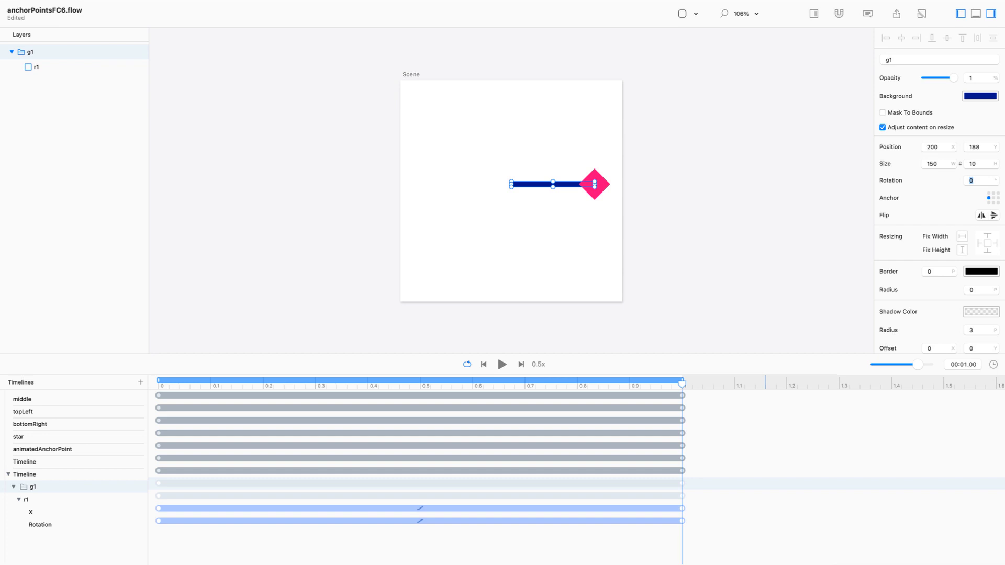
pyautogui.write('45')
pyautogui.press('Return')
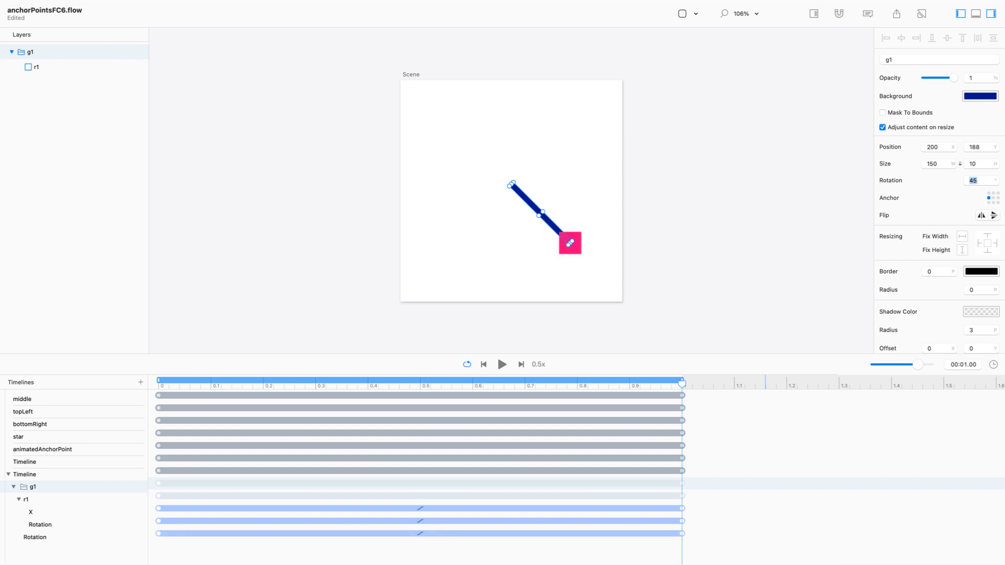
pyautogui.press('Escape')
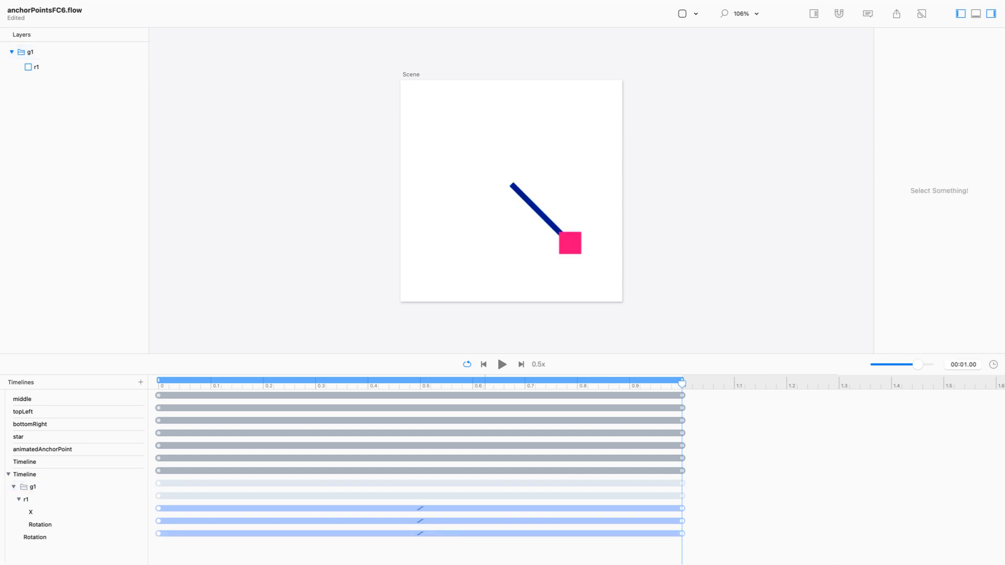
# Step: Play back the g1 and r1 animation, finishing with the playhead at 1 second
pyautogui.press('space')
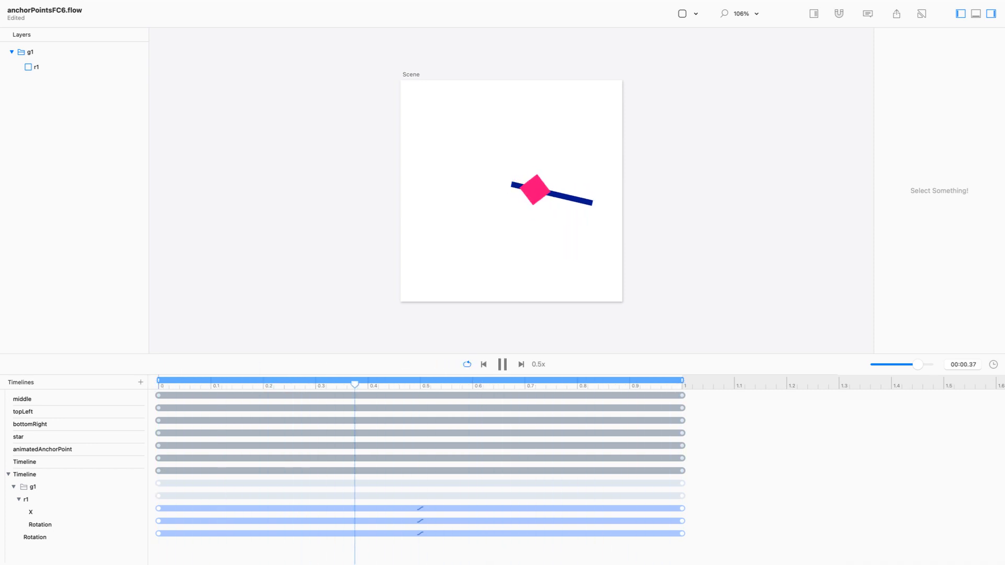
pyautogui.press('space')
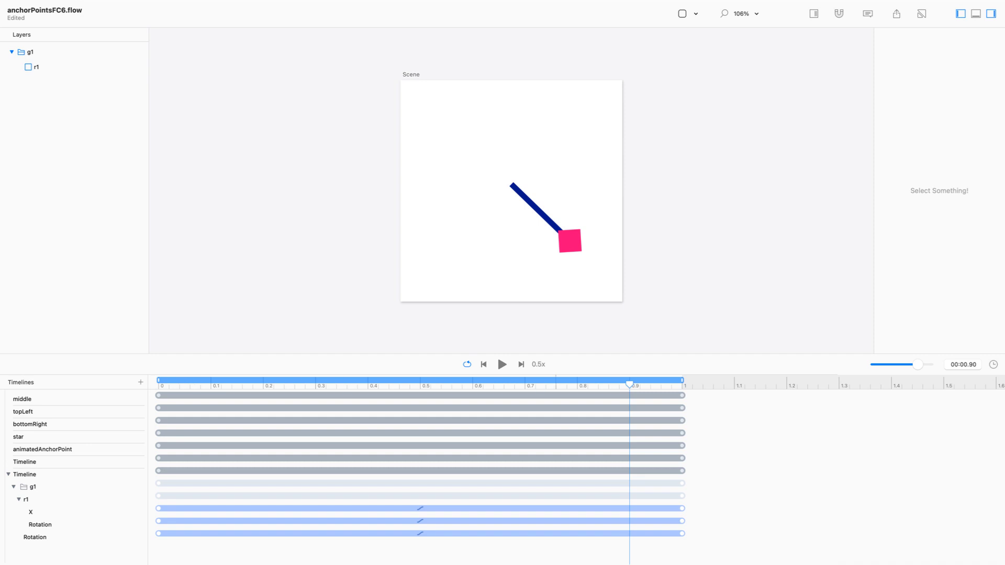
pyautogui.press('space')
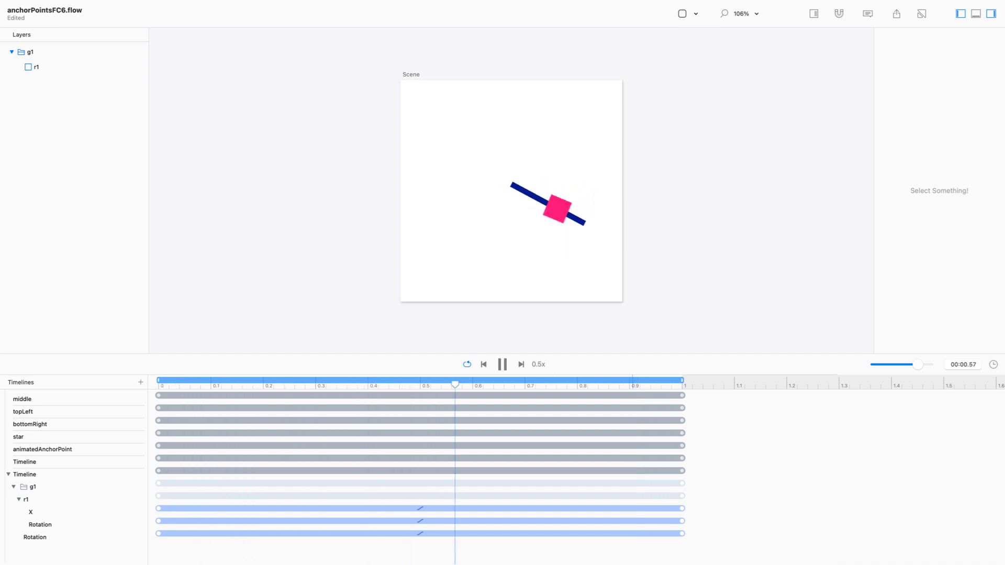
pyautogui.moveTo(621, 383); pyautogui.dragTo(724, 383)
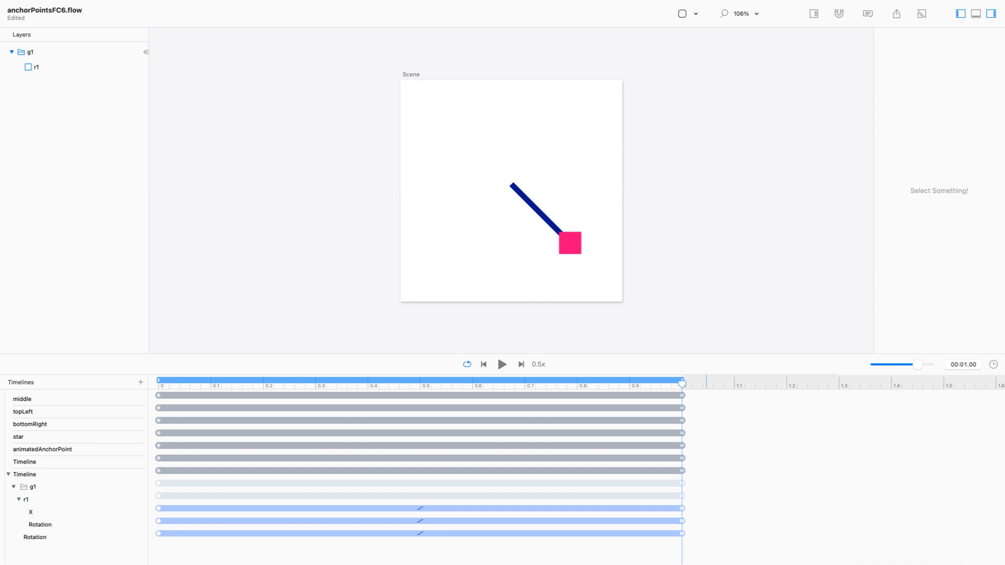
# Step: Duplicate g1 with keyvalues in place, and duplicate g1 together with its copy the same way to make four groups
pyautogui.rightClick(41, 51)
pyautogui.moveTo(63, 68)
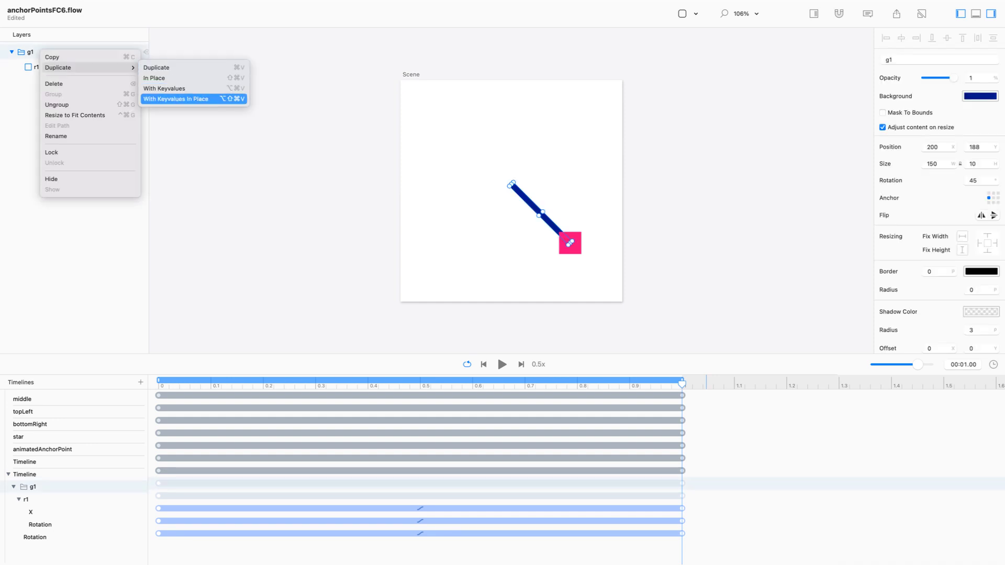
pyautogui.click(176, 99)
pyautogui.click(68, 67)
pyautogui.keyDown('super'); pyautogui.click(68, 52); pyautogui.keyUp('super')
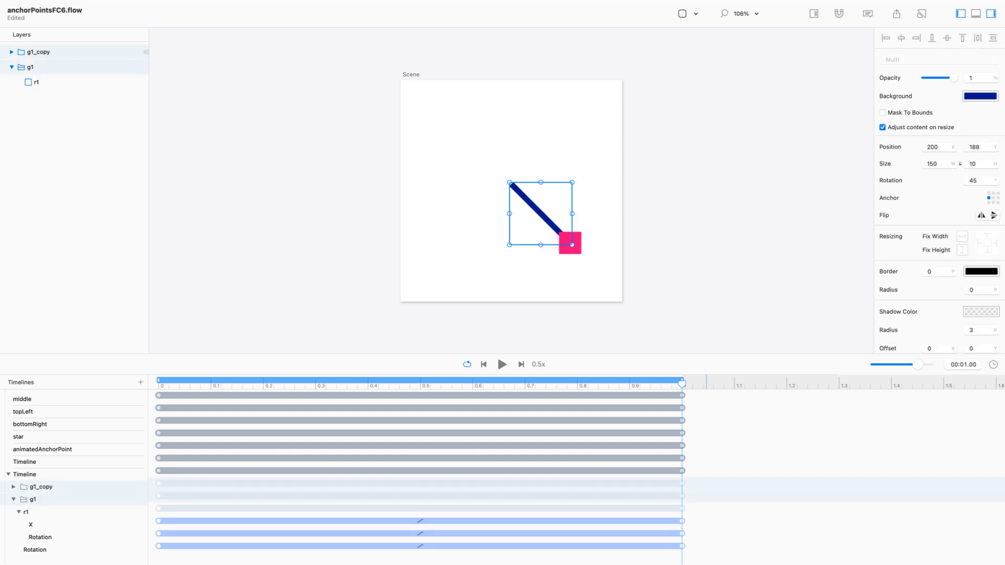
pyautogui.rightClick(70, 51)
pyautogui.moveTo(104, 66)
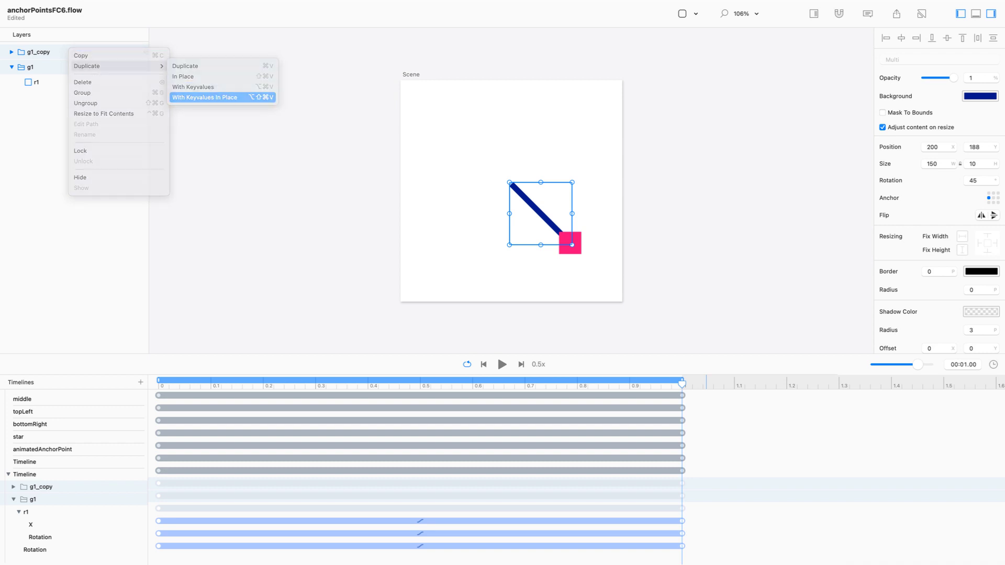
pyautogui.click(188, 97)
# Step: Duplicate all four g1 groups with keyvalues in place to make eight overlapping groups
pyautogui.click(62, 97)
pyautogui.keyDown('shift'); pyautogui.click(73, 52); pyautogui.keyUp('shift')
pyautogui.rightClick(74, 49)
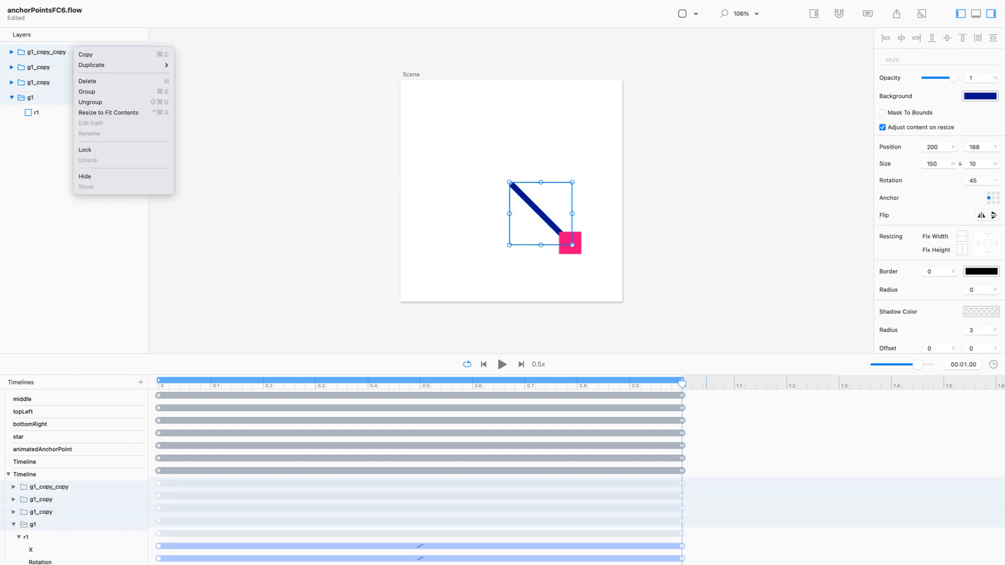
pyautogui.moveTo(120, 65)
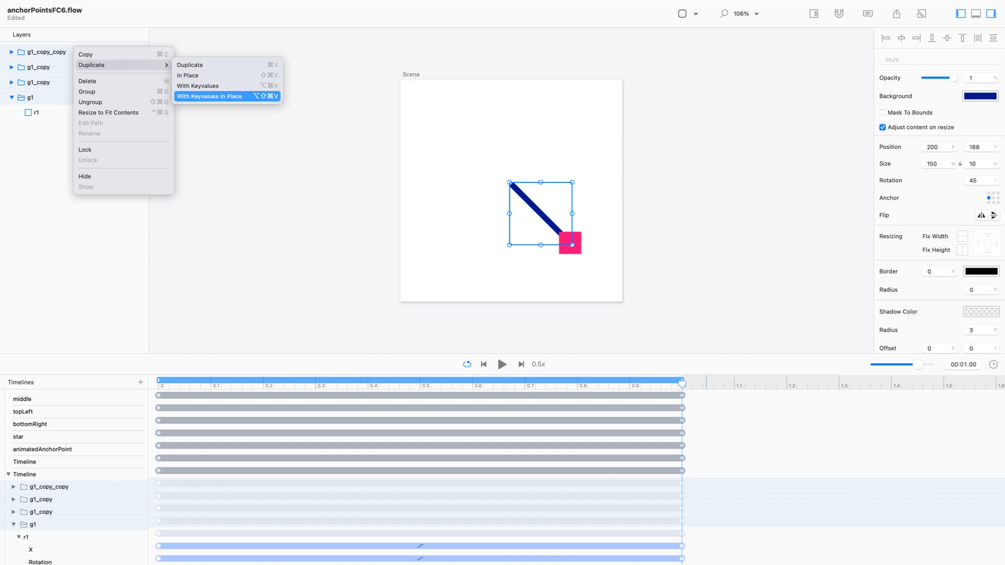
pyautogui.click(210, 96)
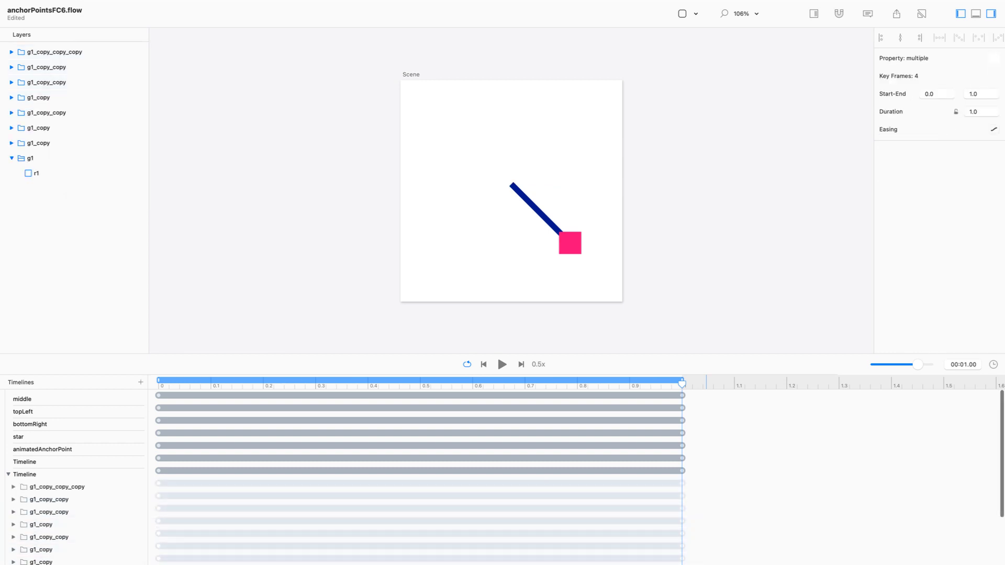
# Step: Play back the overlapping groups' animation, finishing with the playhead at 1 second
pyautogui.press('space')
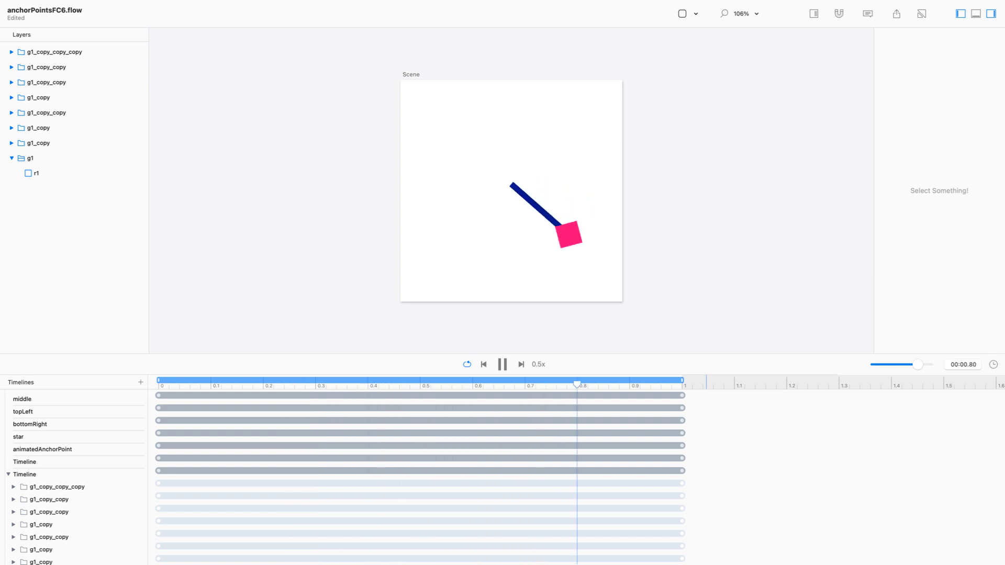
pyautogui.press('space')
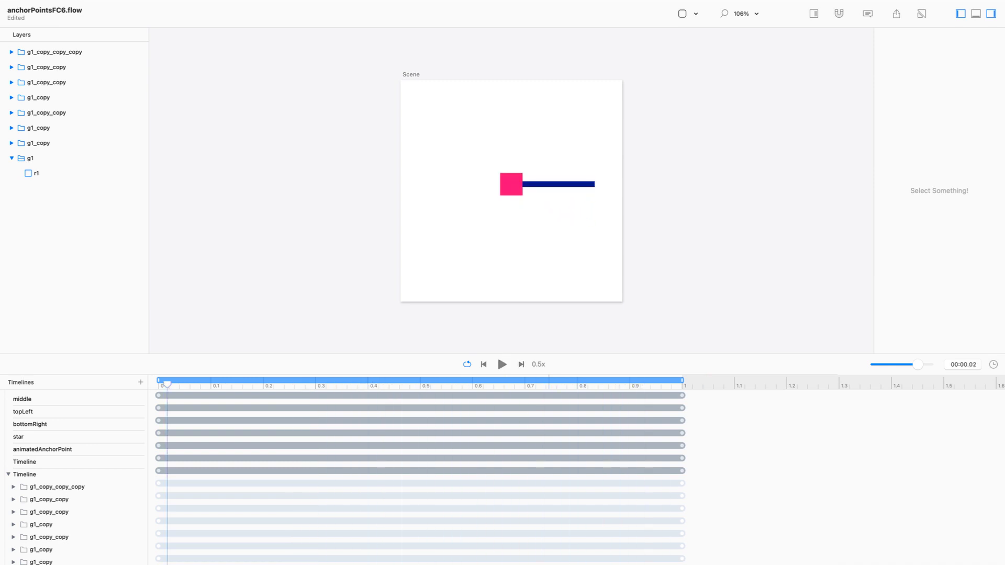
pyautogui.press('super+Right')
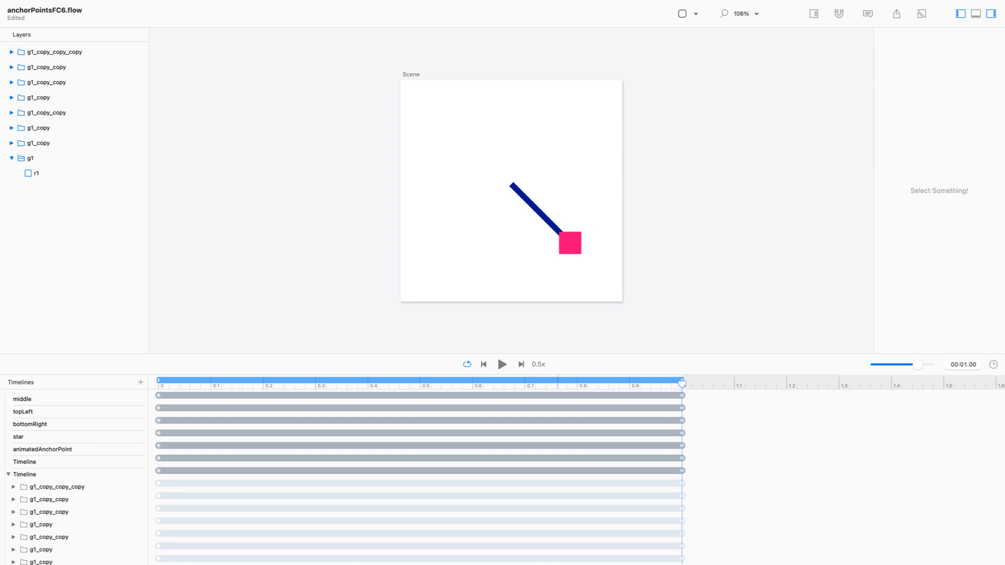
# Step: At 1 second, set the rotation of the first group above g1 to 90 degrees and the second to 135 degrees
pyautogui.click(39, 143)
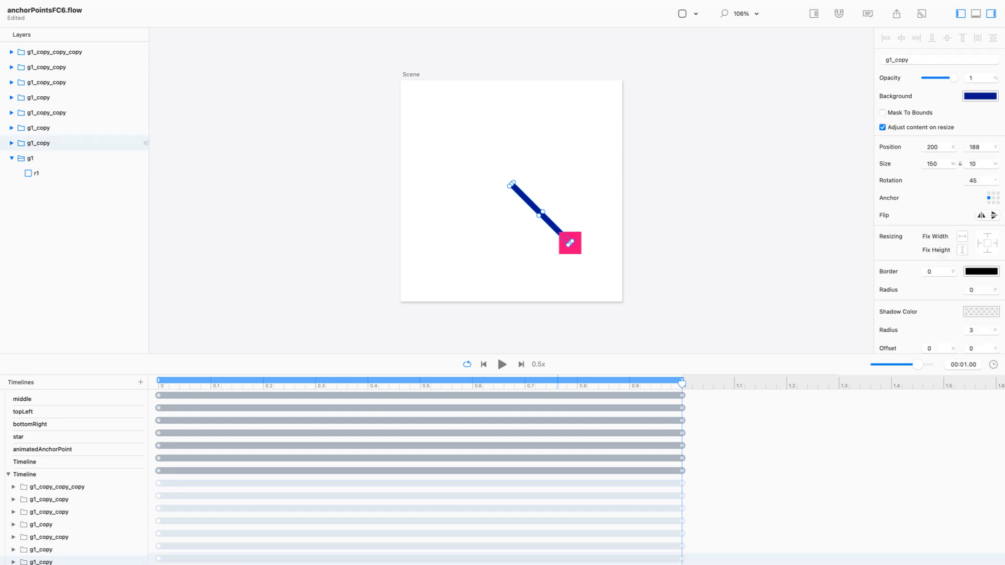
pyautogui.doubleClick(974, 181)
pyautogui.write('90')
pyautogui.press('Return')
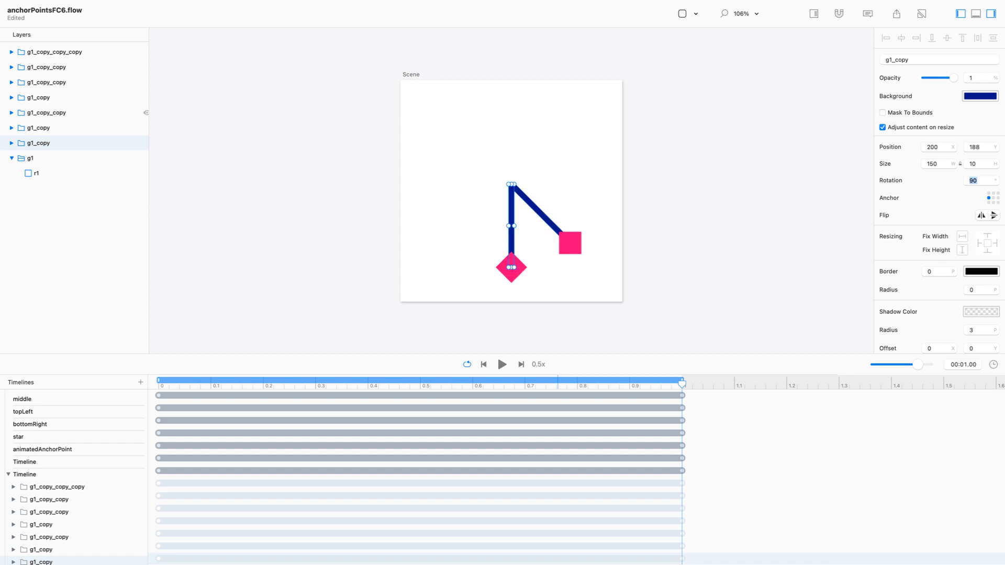
pyautogui.click(40, 127)
pyautogui.doubleClick(973, 181)
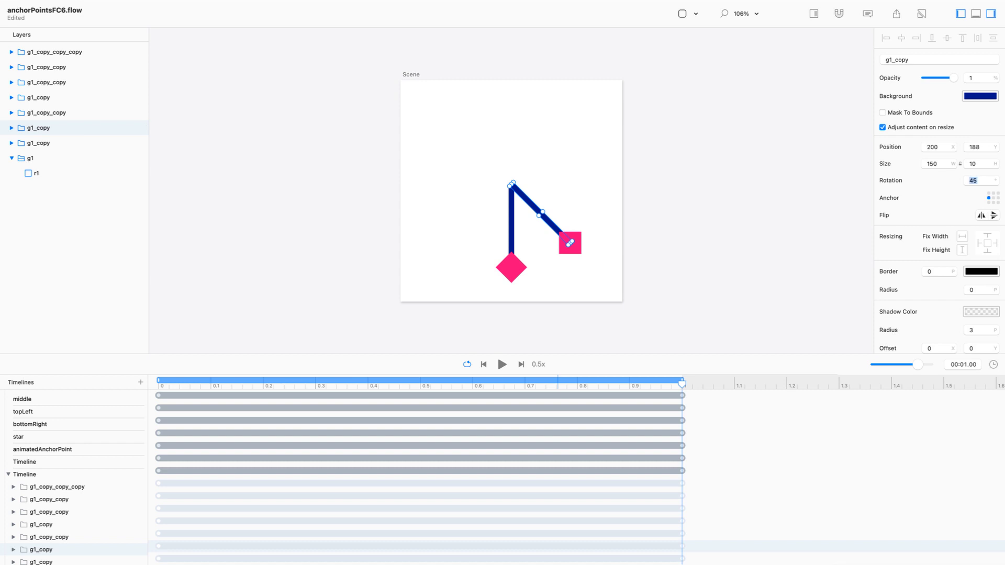
pyautogui.write('135')
pyautogui.press('Return')
# Step: At 1 second, set the rotation of the third group above g1 to 180 degrees and the fourth to 225 degrees
pyautogui.click(46, 113)
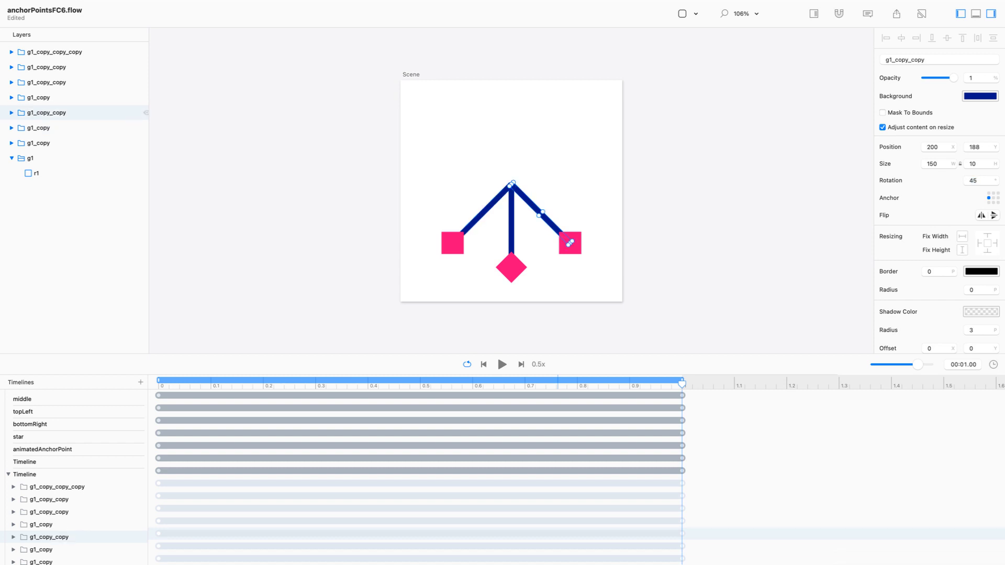
pyautogui.doubleClick(973, 180)
pyautogui.write('180')
pyautogui.press('Return')
pyautogui.click(38, 97)
pyautogui.doubleClick(973, 181)
pyautogui.write('225')
pyautogui.press('Return')
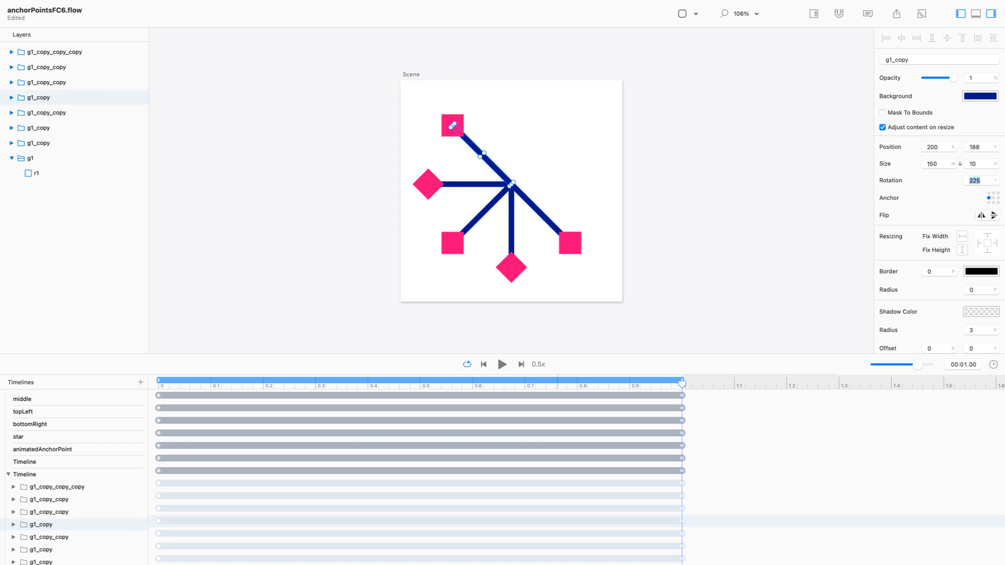
# Step: At 1 second, set the rotation of the fifth group above g1 to 270 degrees and the sixth to 315 degrees
pyautogui.click(146, 82)
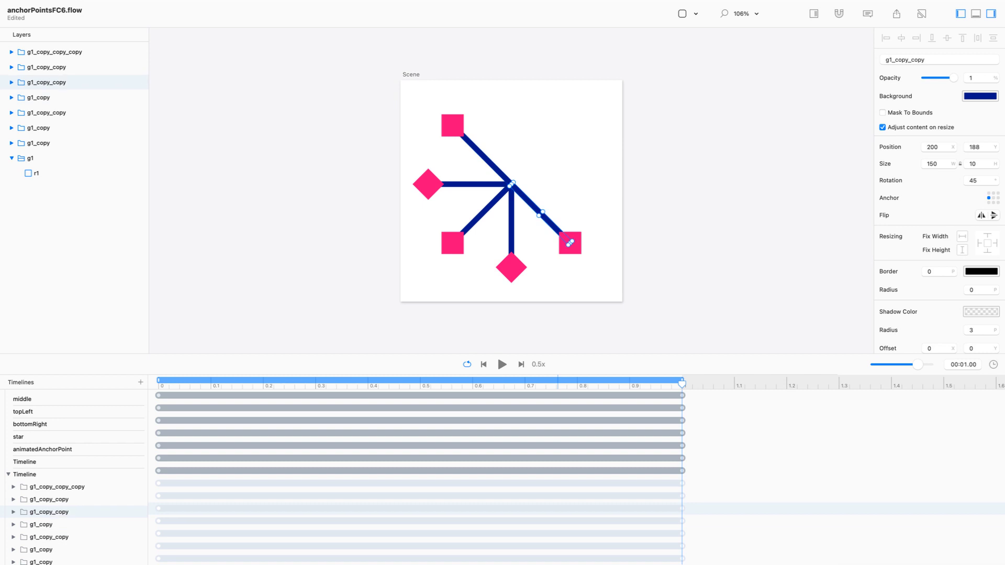
pyautogui.doubleClick(973, 180)
pyautogui.write('270')
pyautogui.press('Return')
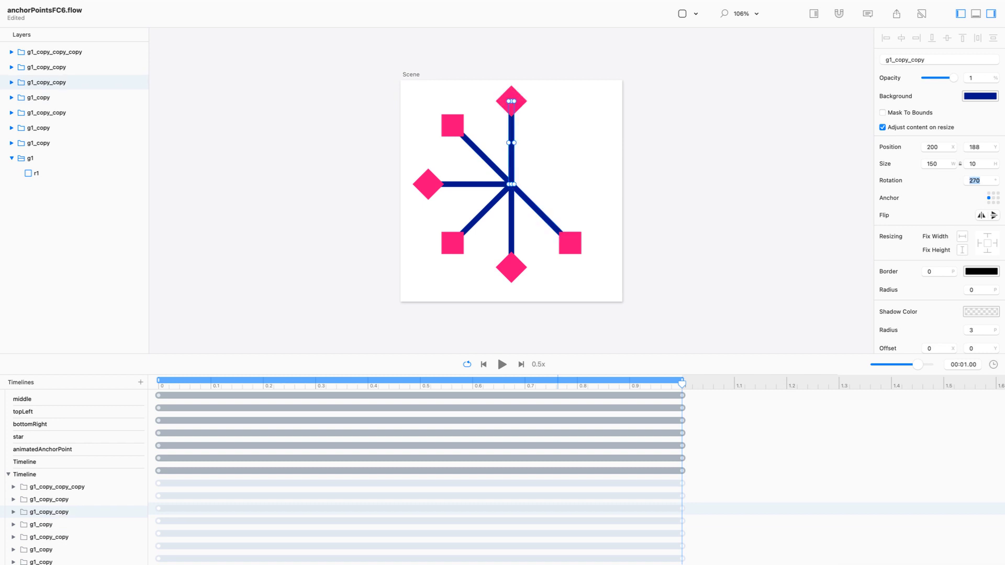
pyautogui.click(57, 67)
pyautogui.doubleClick(974, 180)
pyautogui.write('315')
pyautogui.press('Return')
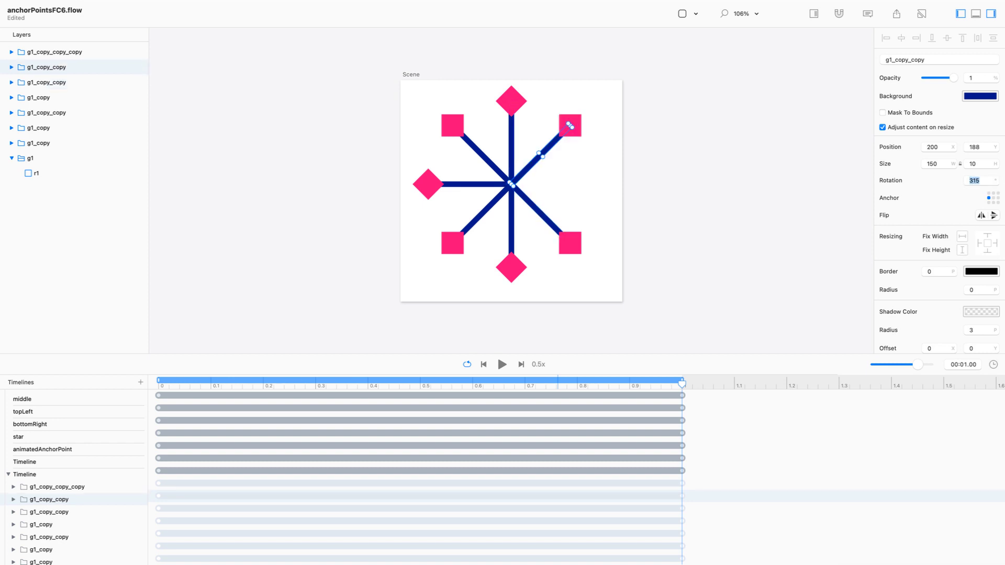
# Step: Set the rotation of g1_copy_copy_copy to 360 degrees at 1 second
pyautogui.click(57, 53)
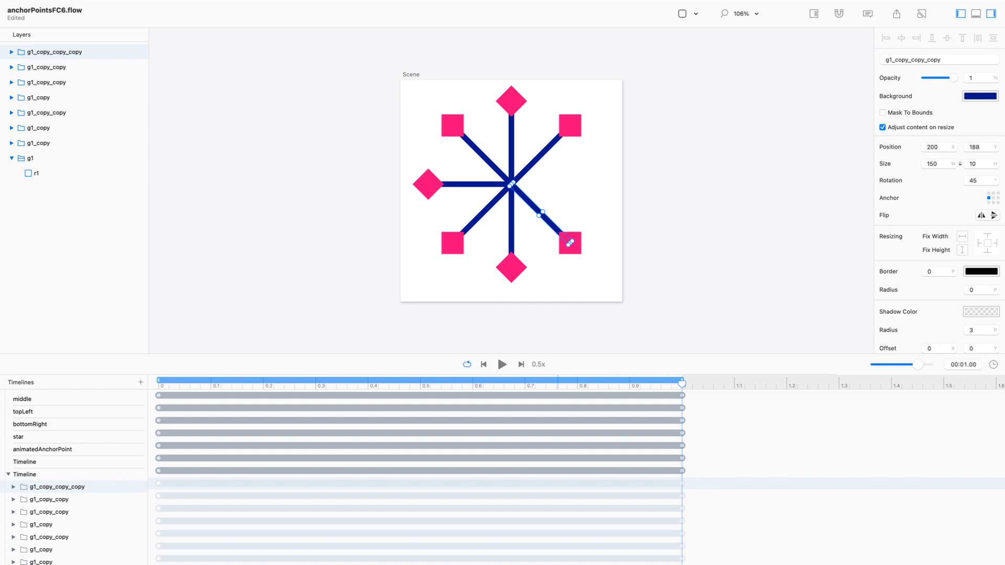
pyautogui.doubleClick(974, 181)
pyautogui.write('360')
pyautogui.press('Return')
# Step: Deselect everything and play back the animation of the eight groups fanning out
pyautogui.click(748, 196)
pyautogui.press('space')
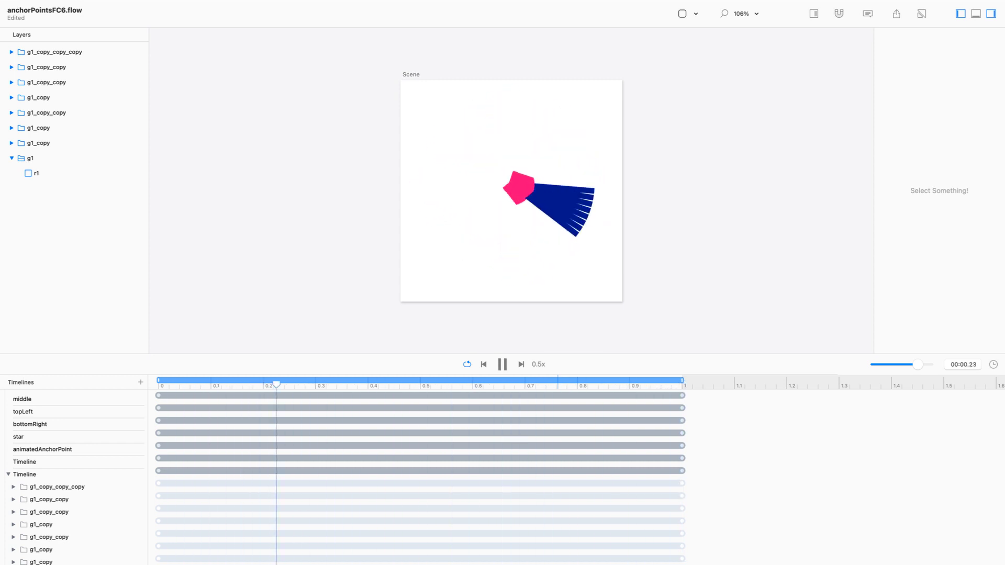
pyautogui.press('space')
# Step: Select all eight groups and set their background color opacity to 0% in Relative Mode
pyautogui.moveTo(672, 126); pyautogui.dragTo(336, 270)
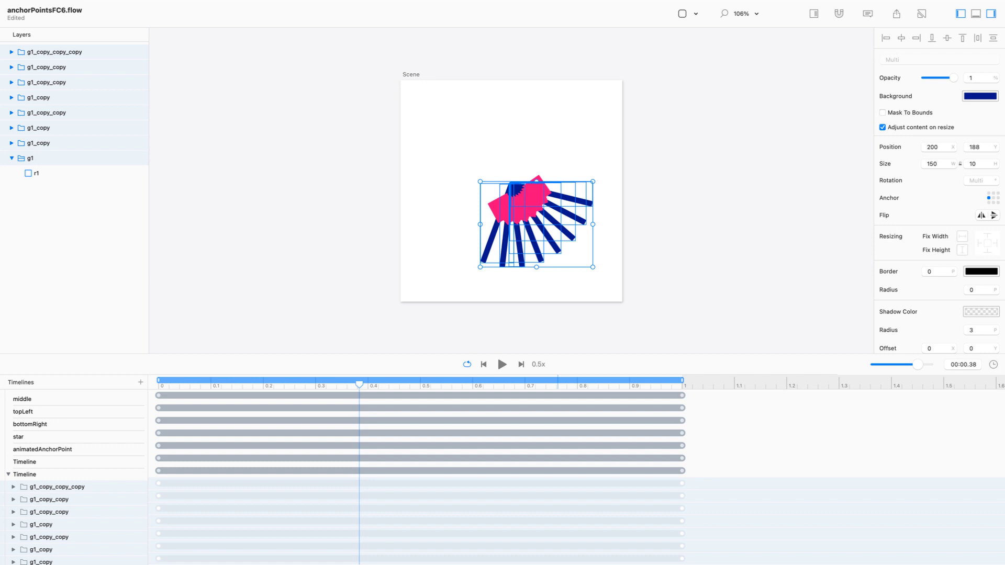
pyautogui.press('r')
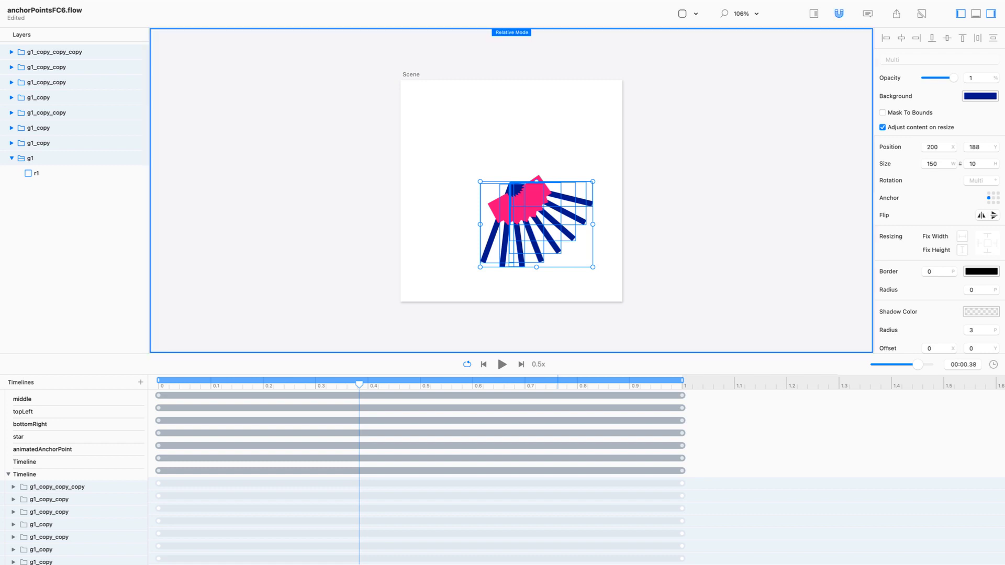
pyautogui.click(980, 96)
pyautogui.doubleClick(826, 458)
pyautogui.write('0')
pyautogui.press('Return')
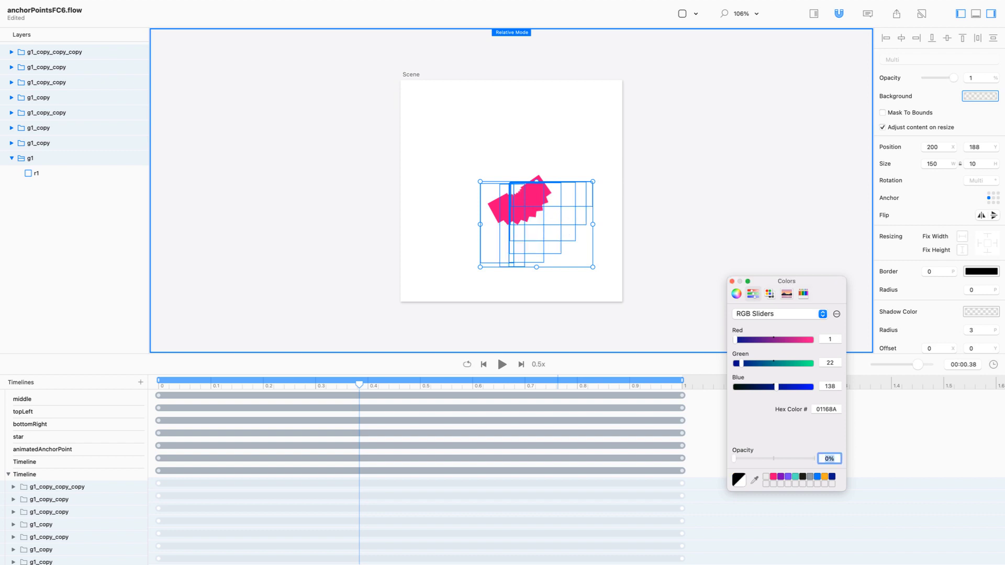
pyautogui.press('Escape')
# Step: Play back the animation with only the pink squares visible, and replay it at 1x speed
pyautogui.press('space')
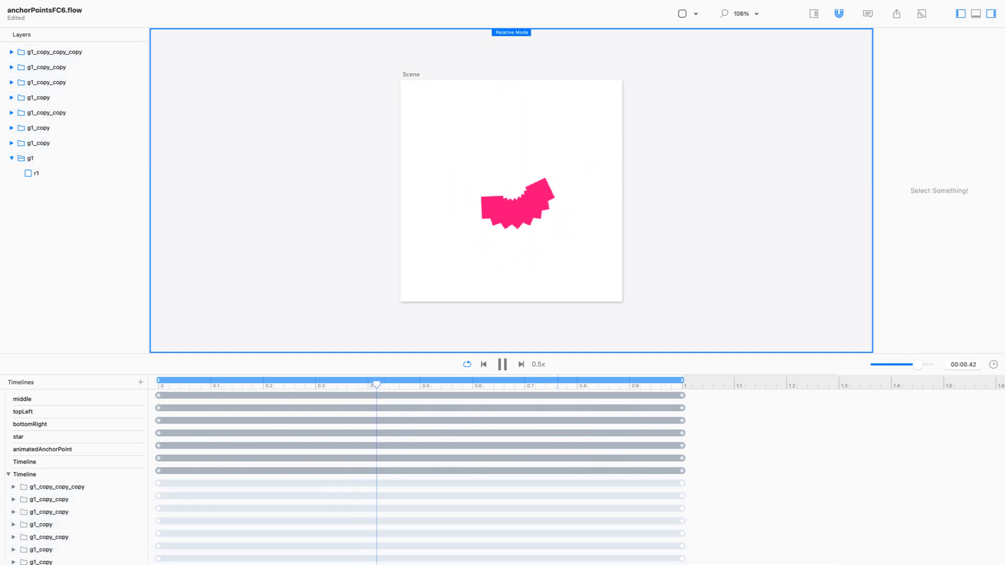
pyautogui.press('space')
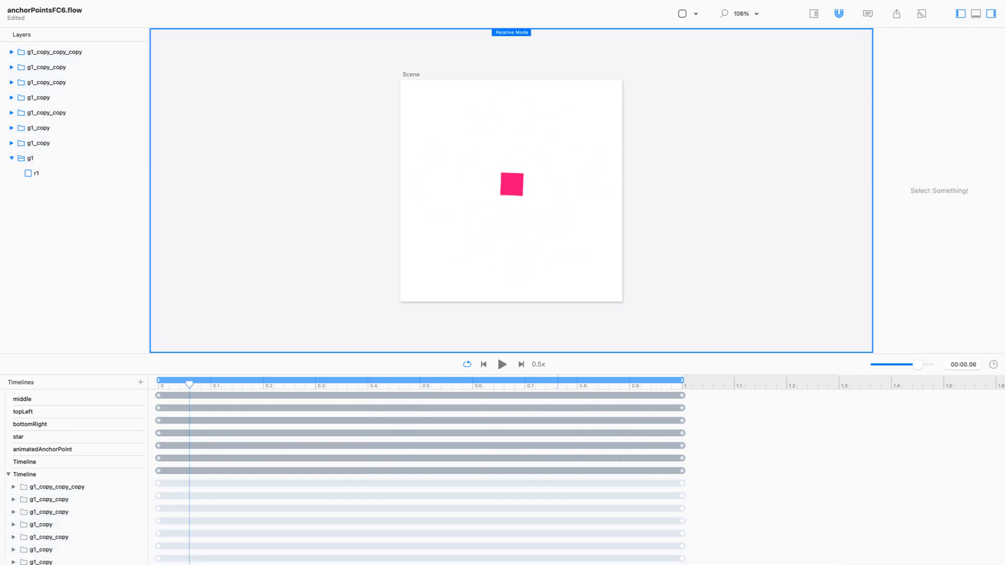
pyautogui.press('space')
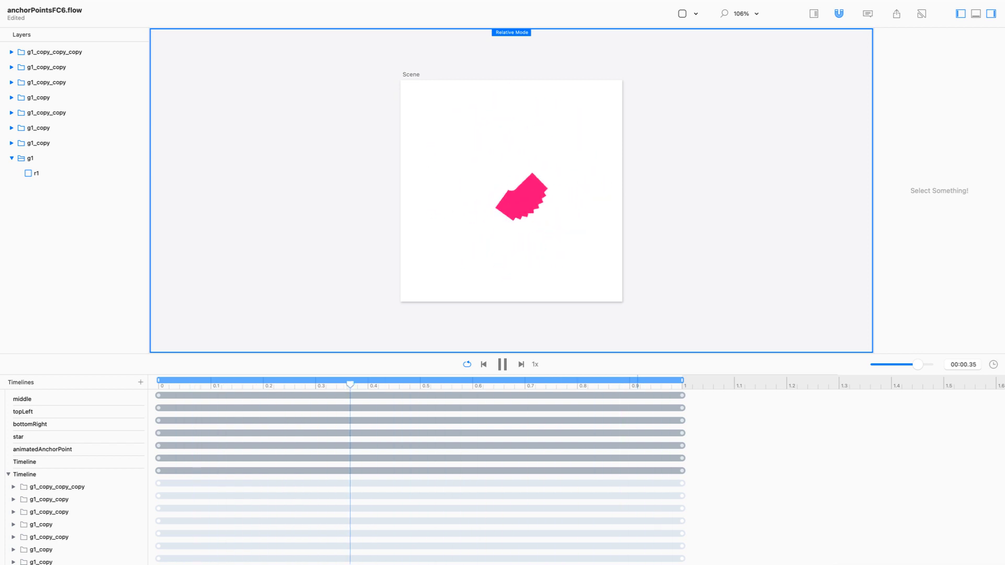
# Step: View anchoredGroupsAnimated.png in Safari for comparison, return to Flow, and stop playback with the playhead at 1 second
pyautogui.press('super+Tab')
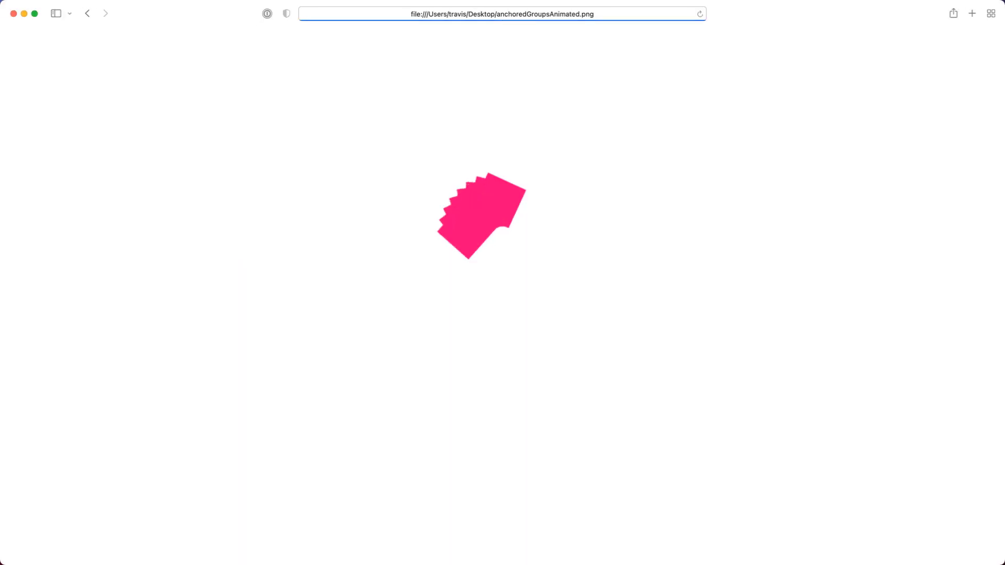
pyautogui.press('super+Tab')
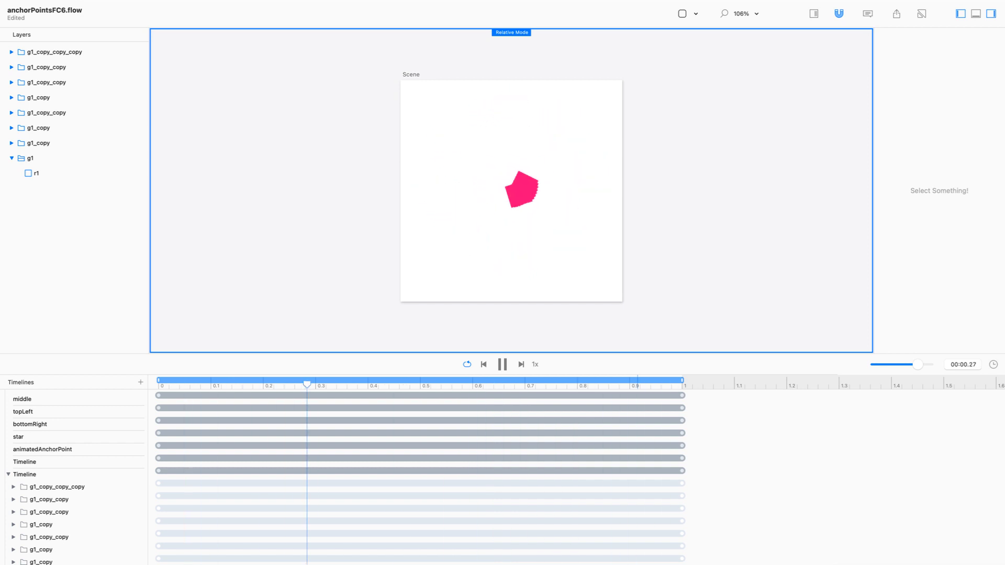
pyautogui.press('space')
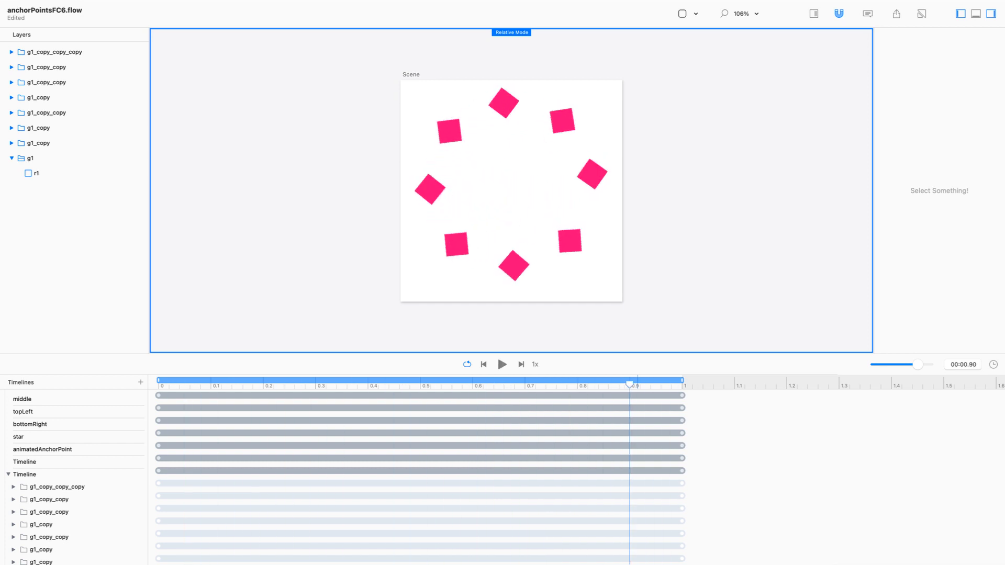
pyautogui.moveTo(630, 384); pyautogui.dragTo(700, 382)
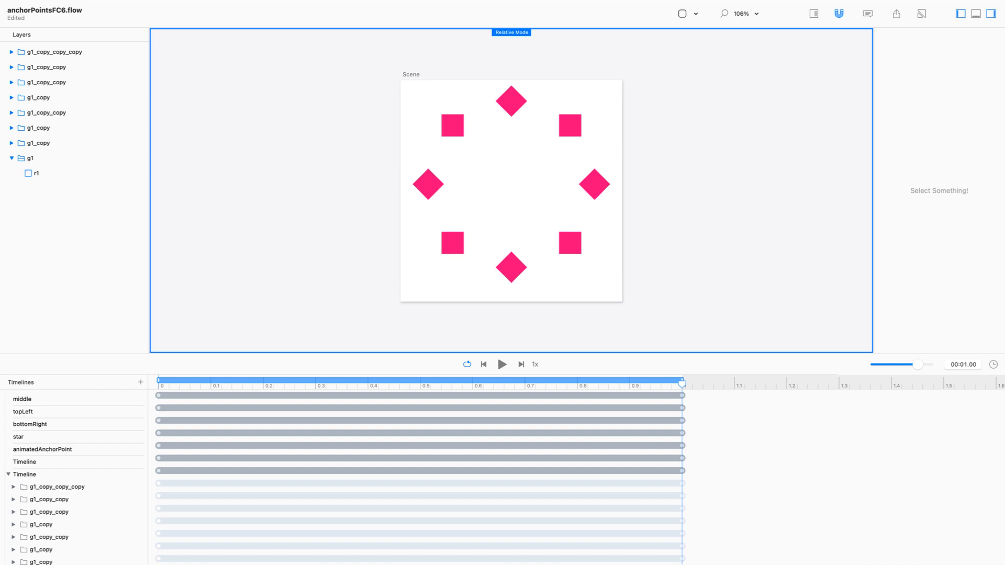
# Step: Open the recent file leap.flow
pyautogui.press('super+Tab')
pyautogui.press('super+Tab')
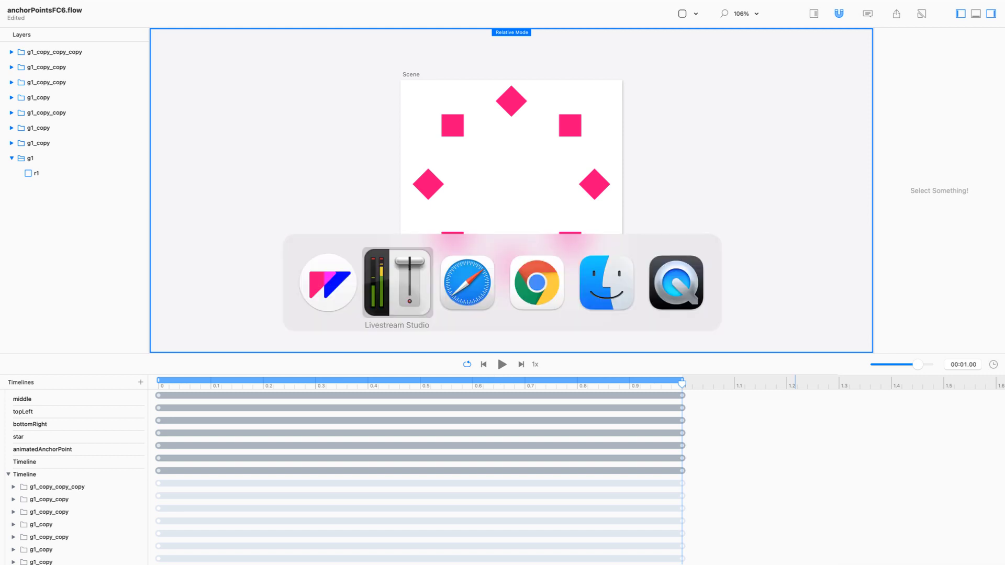
pyautogui.click(107, 7)
pyautogui.moveTo(62, 7)
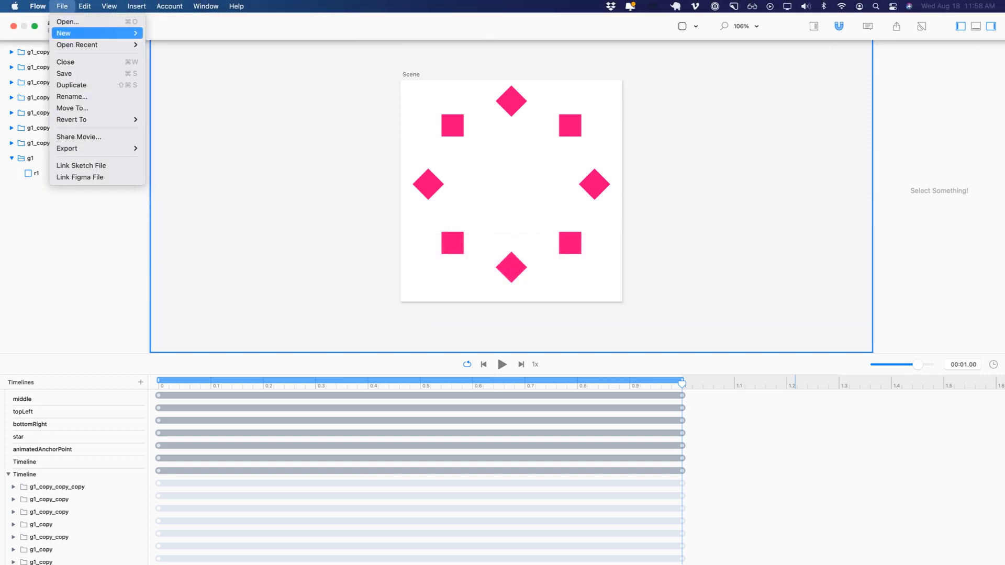
pyautogui.moveTo(78, 45)
pyautogui.click(174, 45)
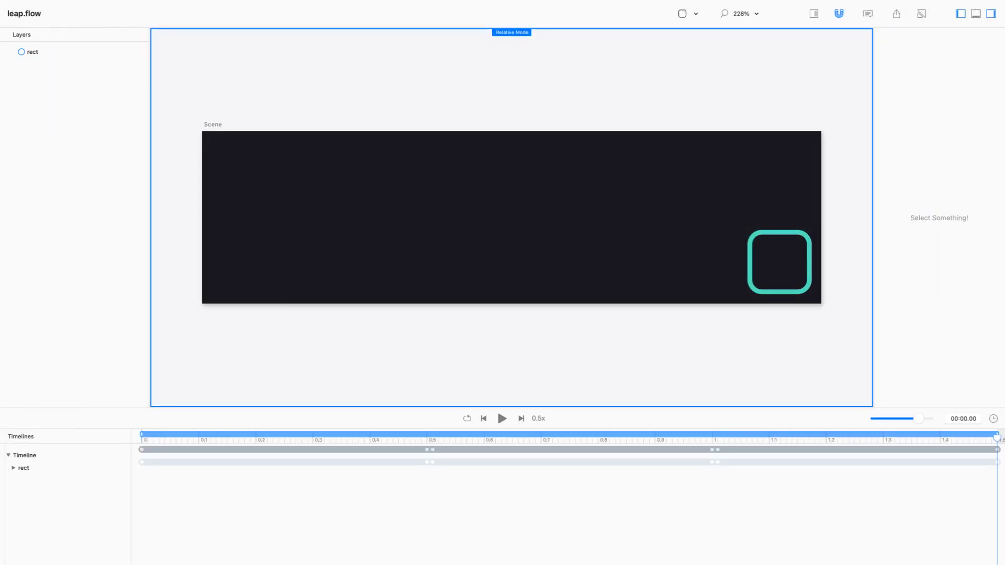
# Step: Play back the leap animation from the start, and replay it with the rect layer selected to examine its properties
pyautogui.click(142, 438)
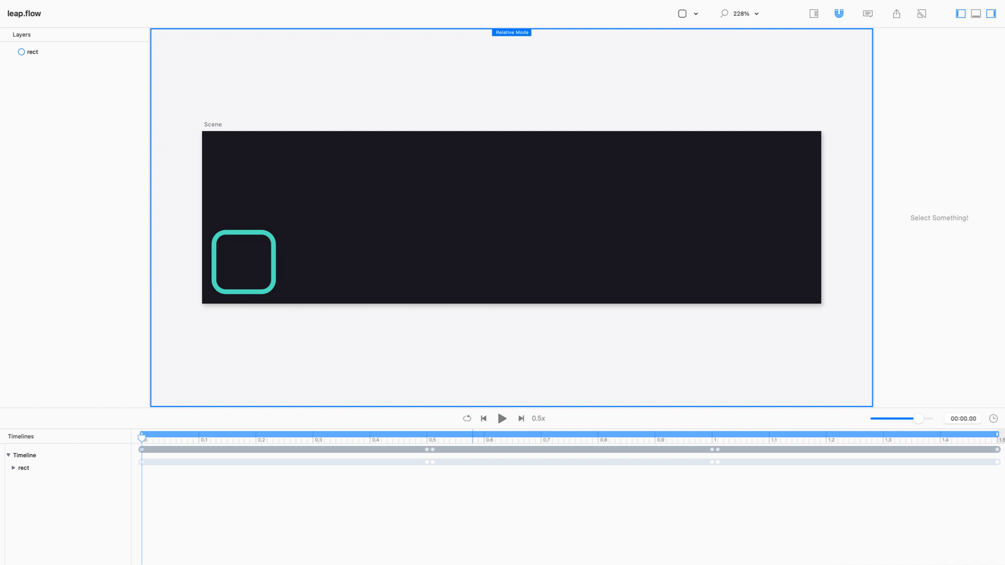
pyautogui.press('space')
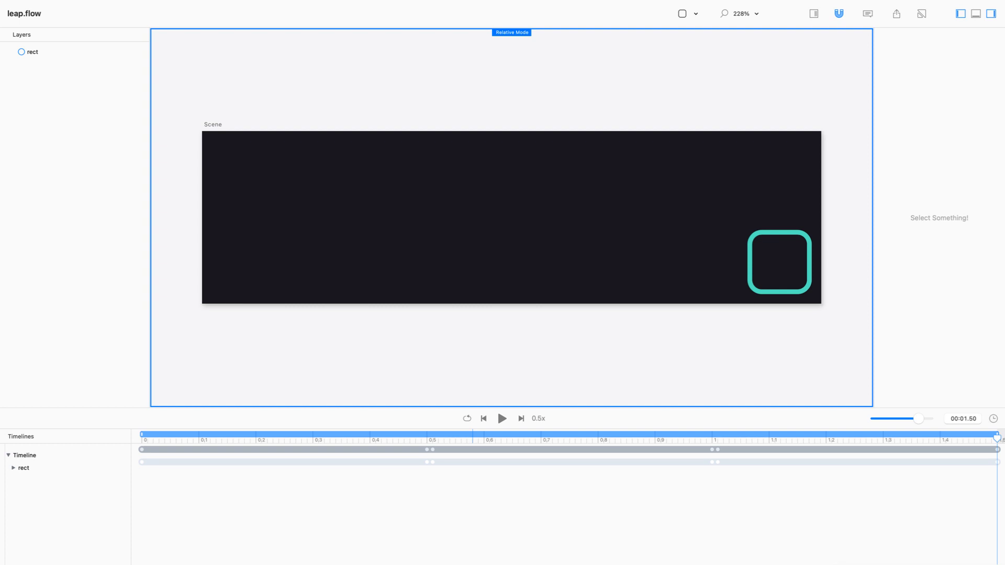
pyautogui.click(32, 52)
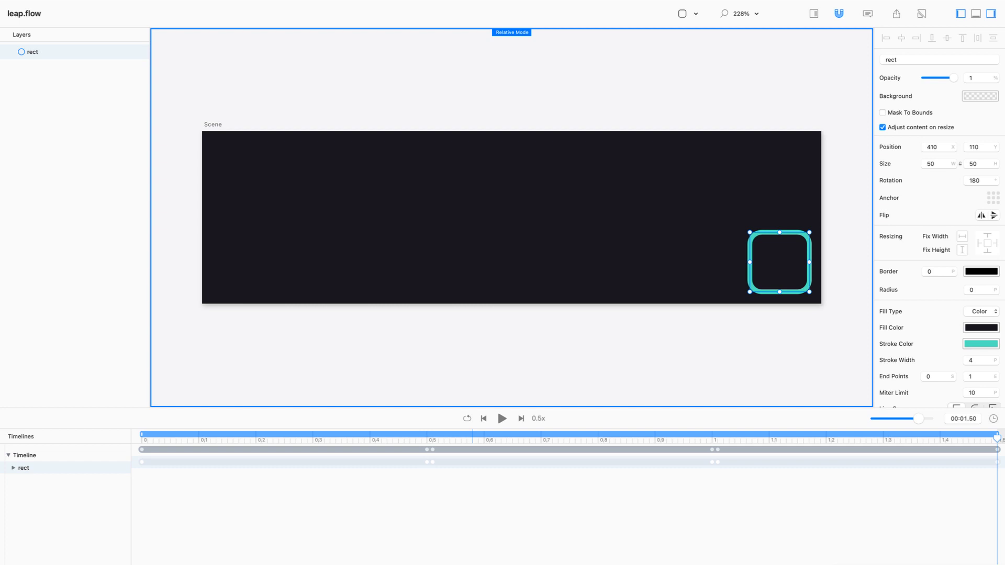
pyautogui.press('space')
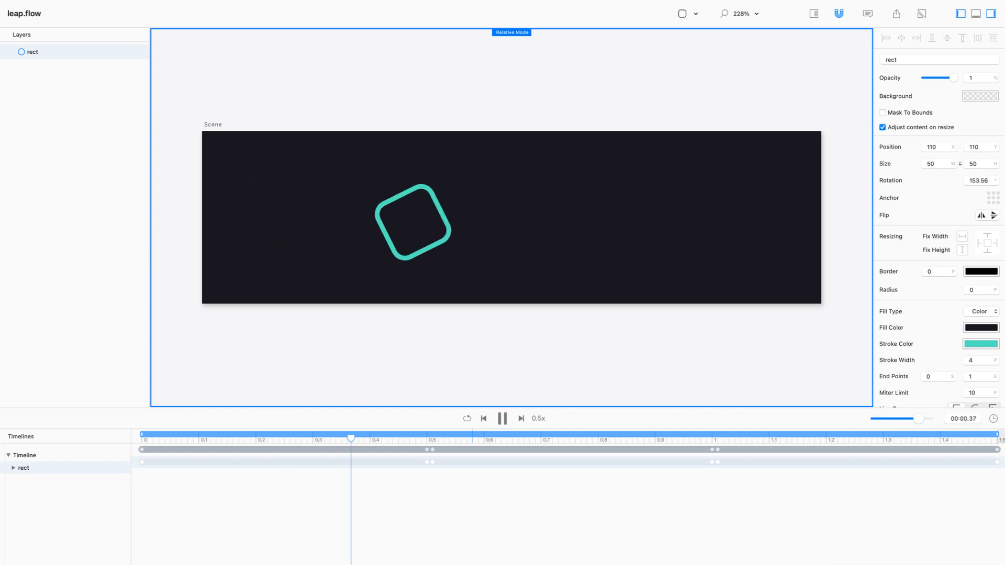